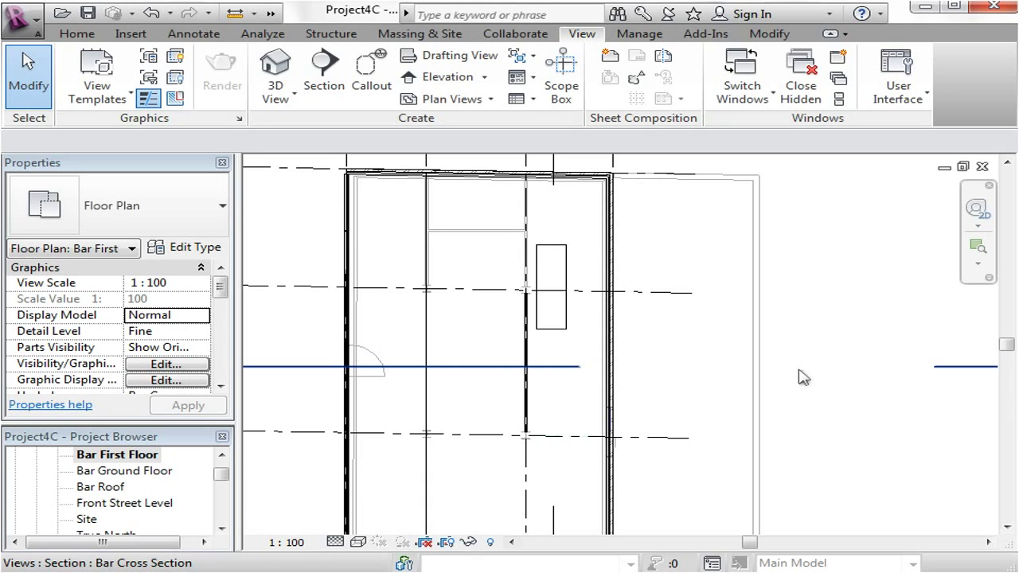
left_click(802, 377)
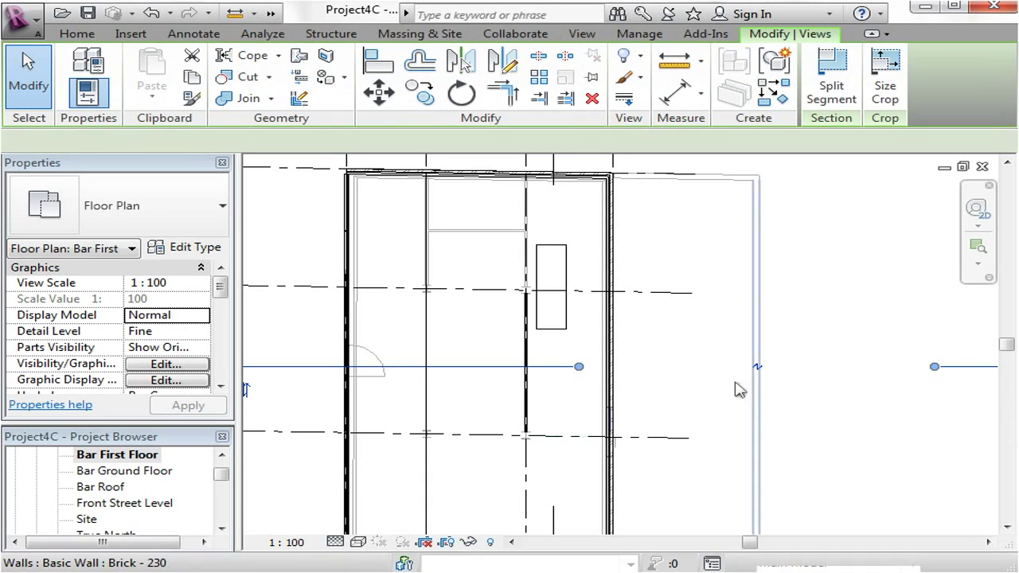
left_click(802, 418)
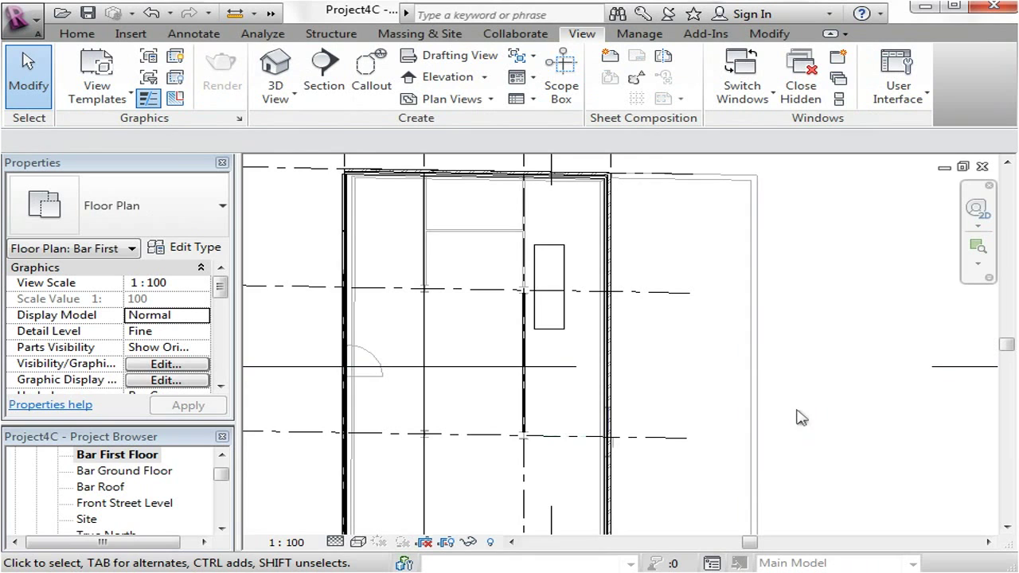
scroll(676, 364, "down", 2)
middle_click_drag(677, 364, 660, 342)
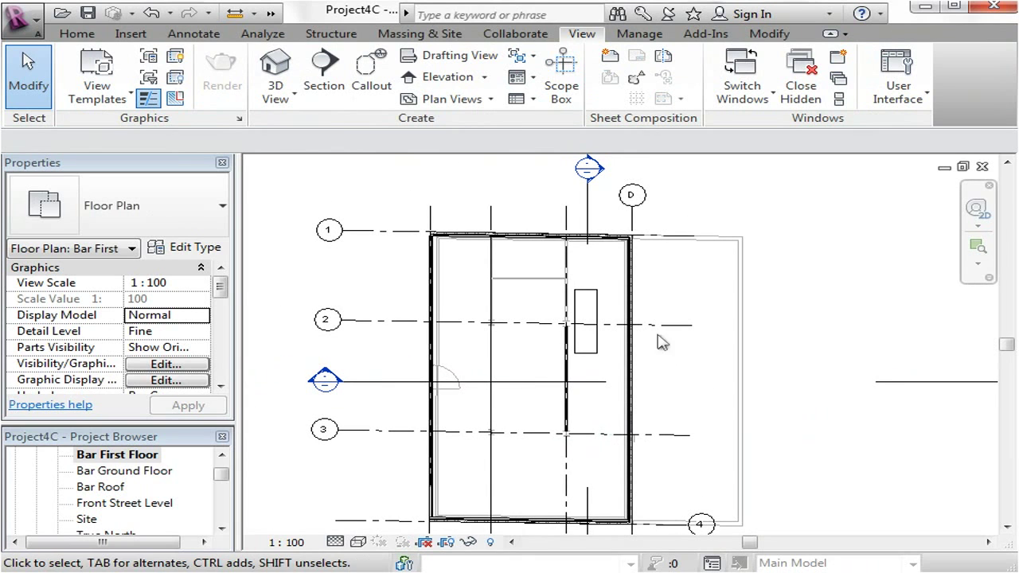
scroll(548, 396, "up", 1)
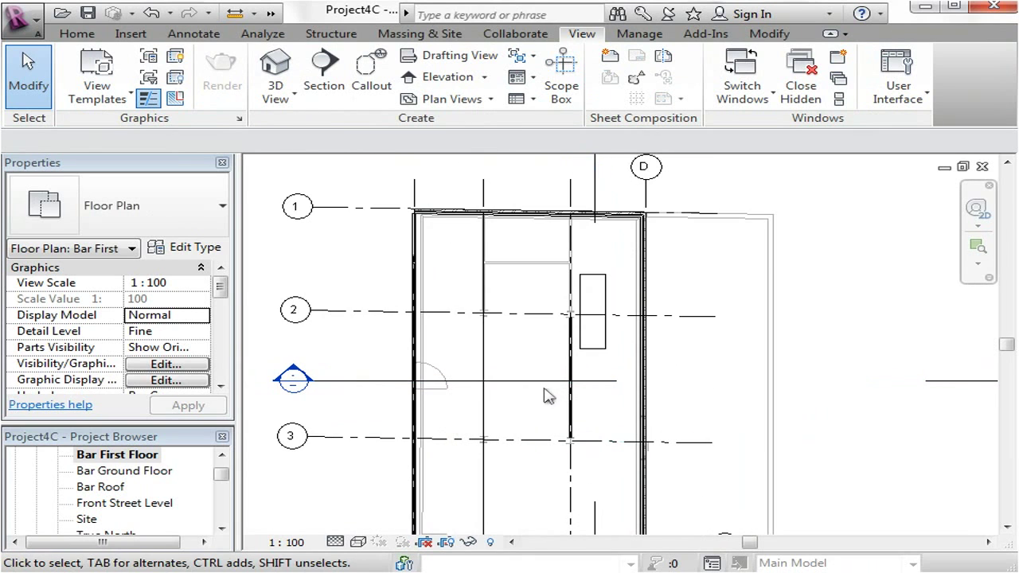
middle_click_drag(536, 410, 547, 395)
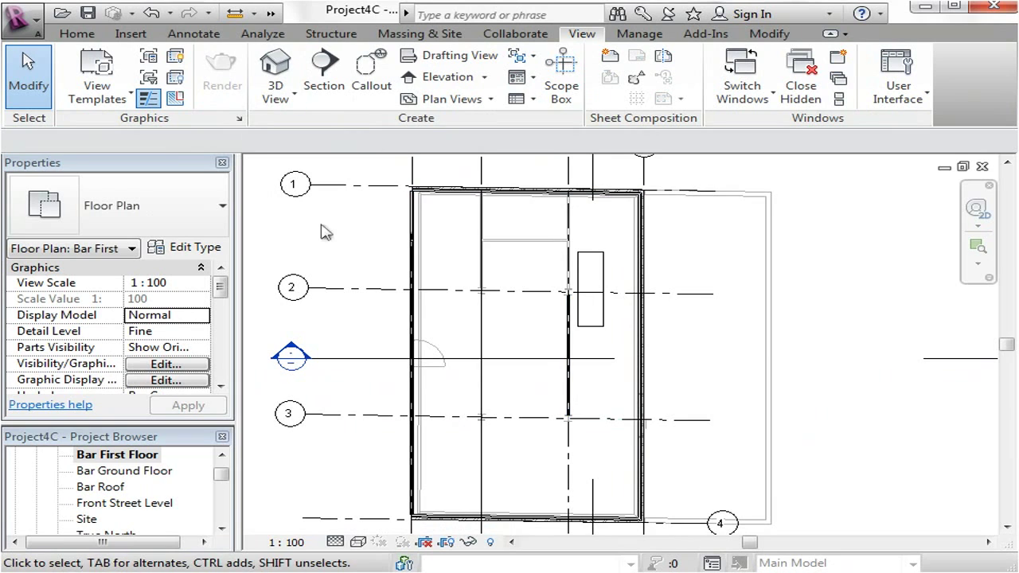
middle_click_drag(348, 240, 384, 248)
Start a new family file and bring its template selection dialog fully into view
left_click(32, 24)
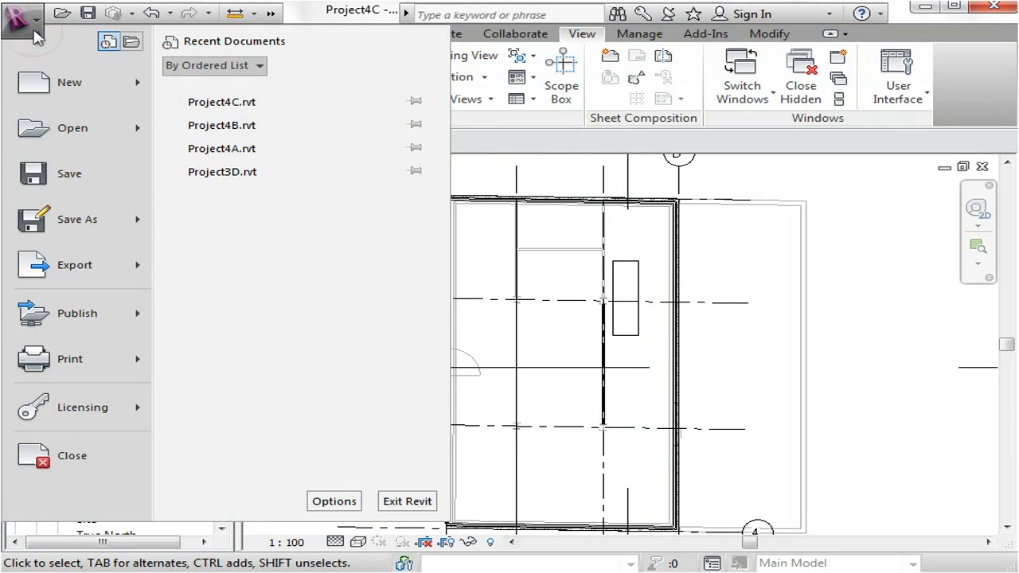
mouse_move(65, 87)
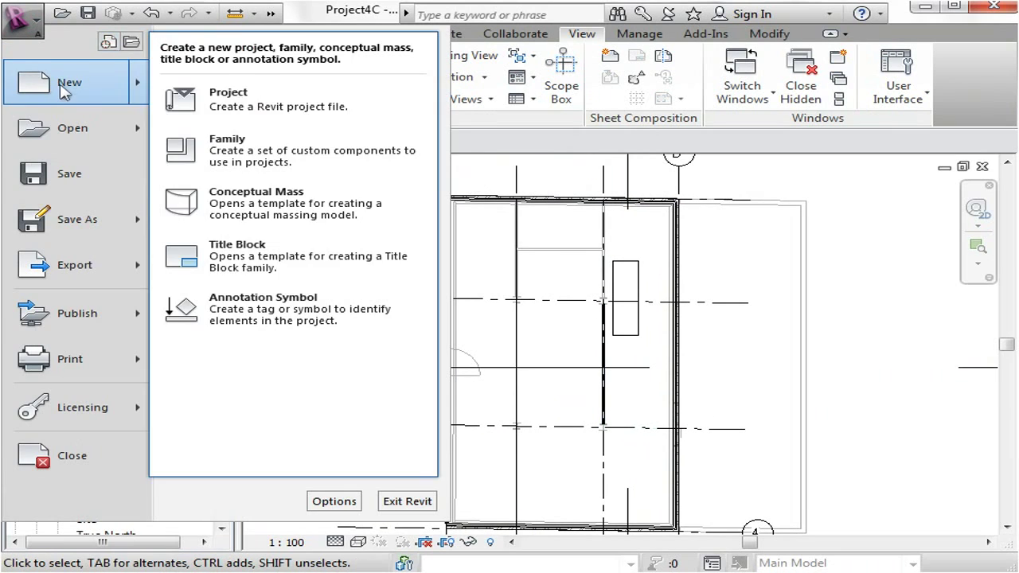
left_click(243, 156)
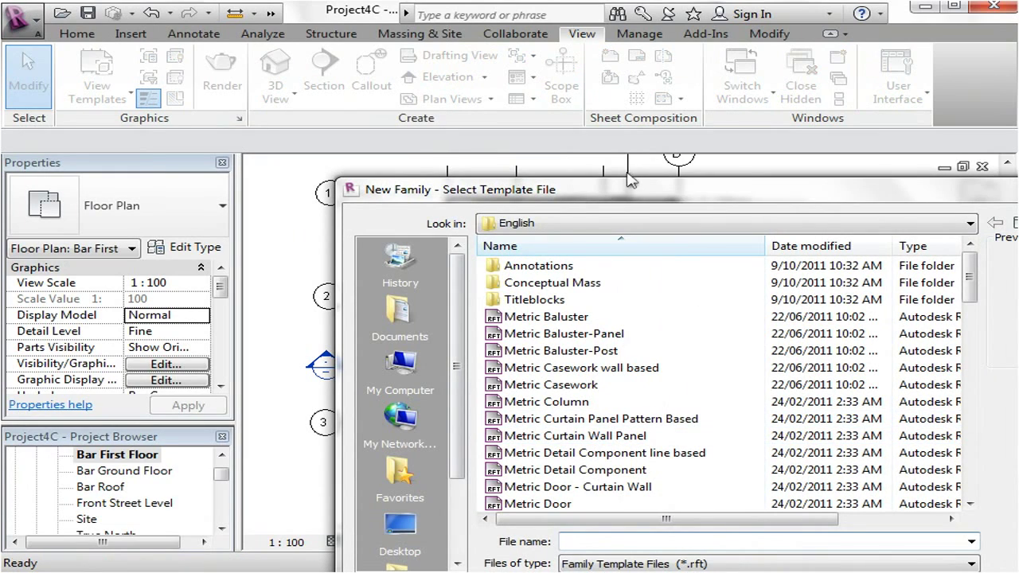
left_click_drag(637, 197, 395, 80)
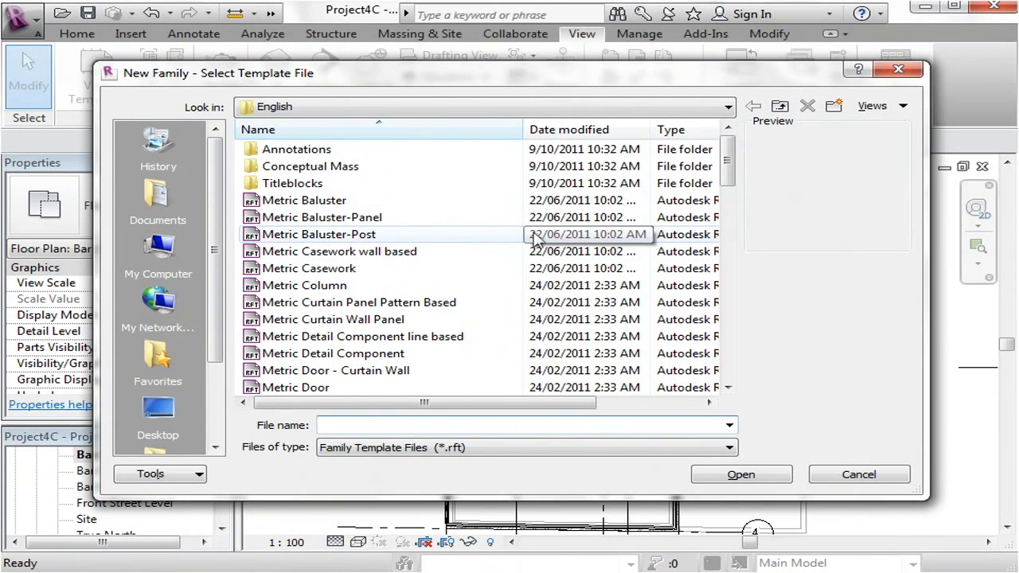
Browse the family templates and preview Metric Door, Metric Lighting Fixture and Metric Profile-Hosted
left_click(730, 157)
left_click_drag(729, 157, 731, 175)
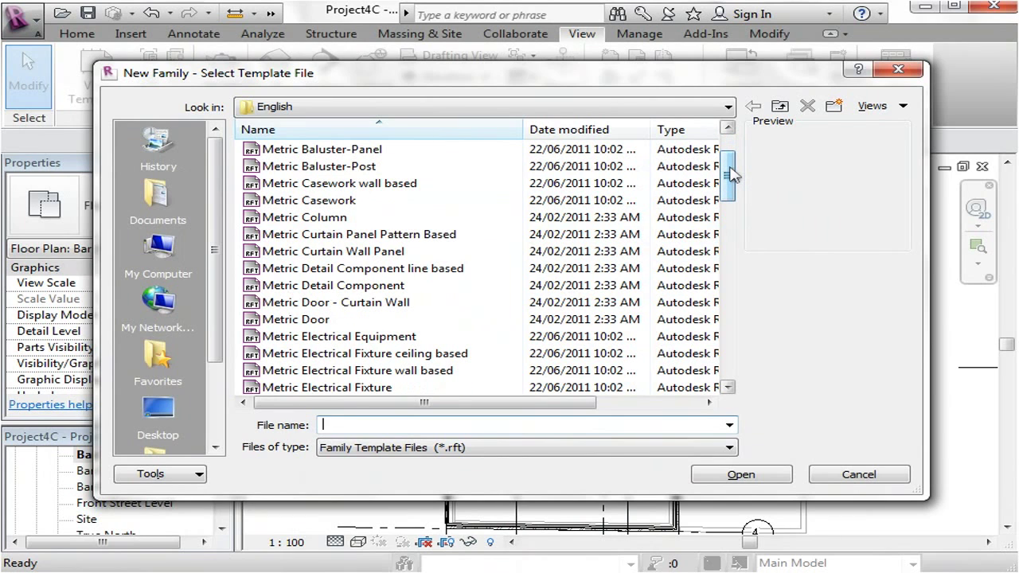
scroll(733, 164, "down", 4)
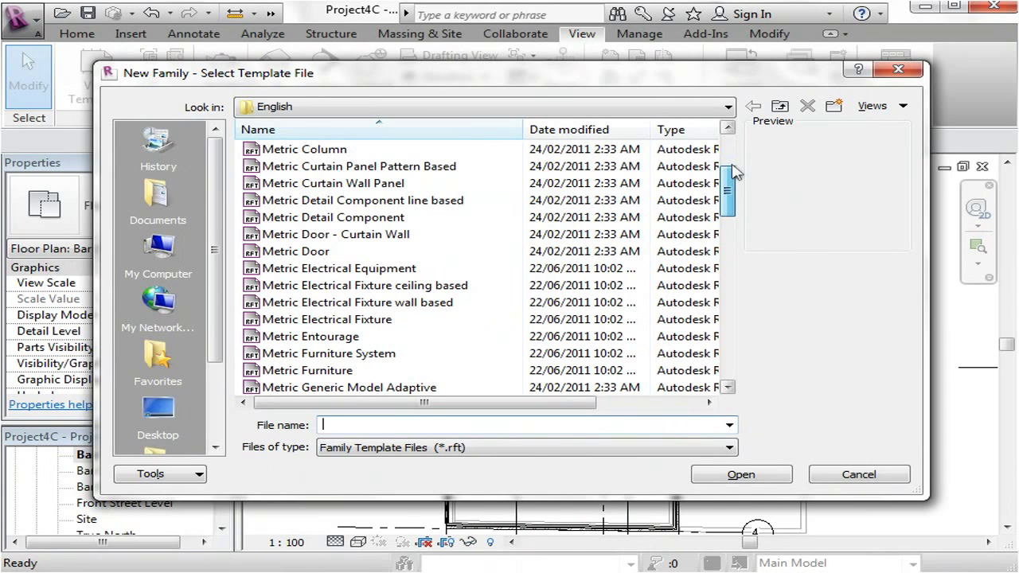
left_click(293, 252)
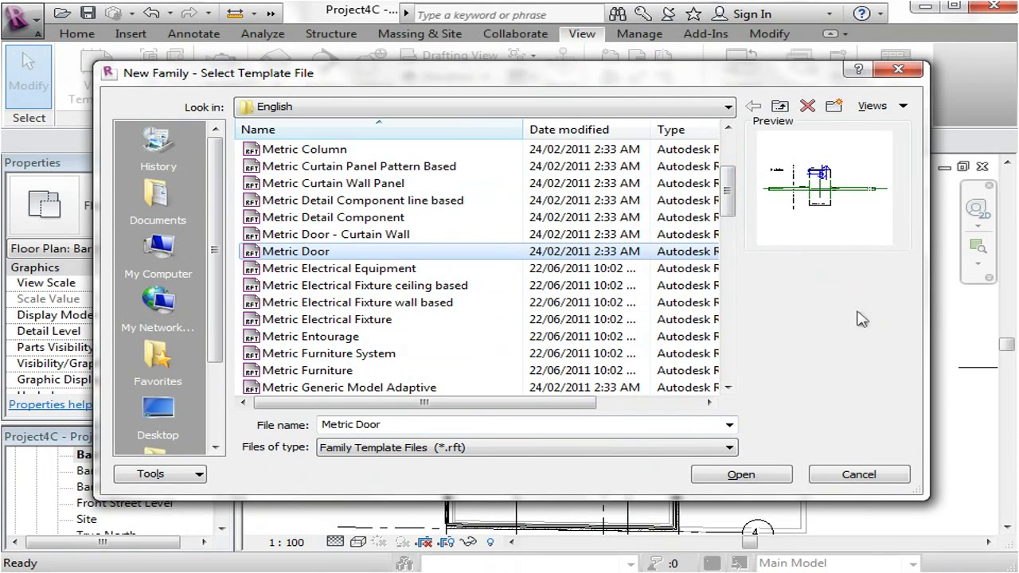
left_click_drag(731, 188, 734, 268)
left_click(326, 217)
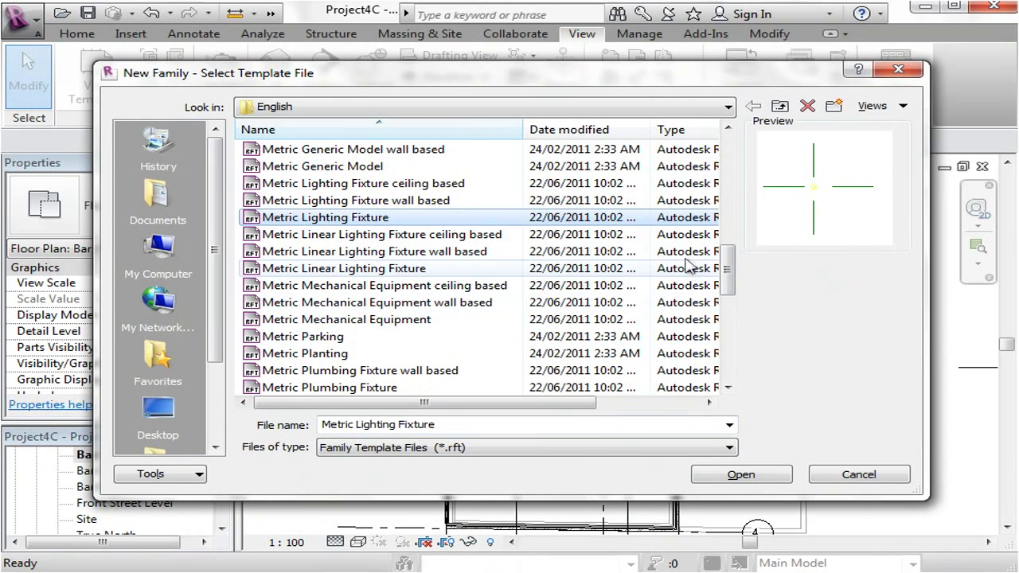
left_click_drag(729, 263, 731, 301)
left_click(421, 255)
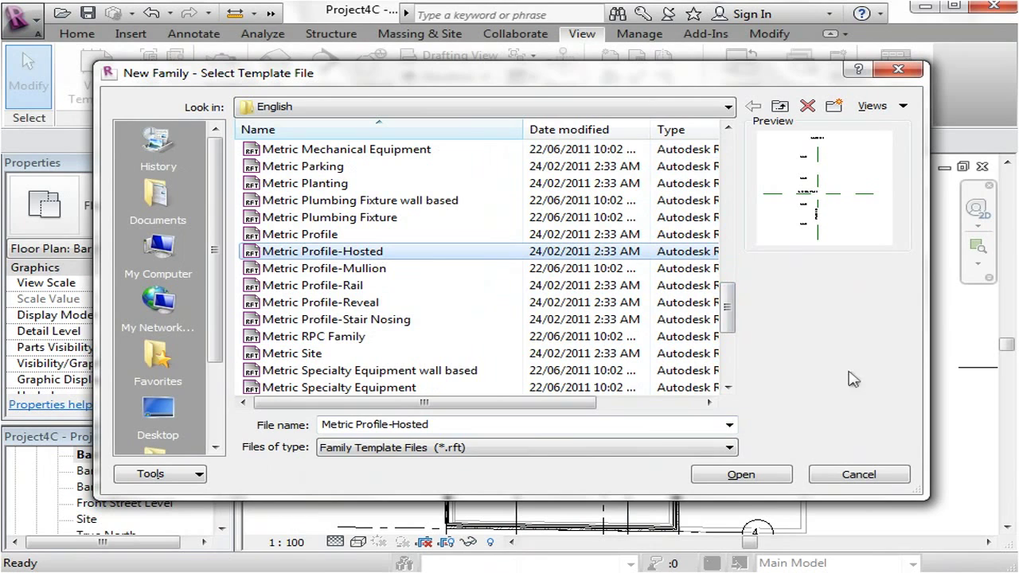
left_click_drag(728, 293, 733, 312)
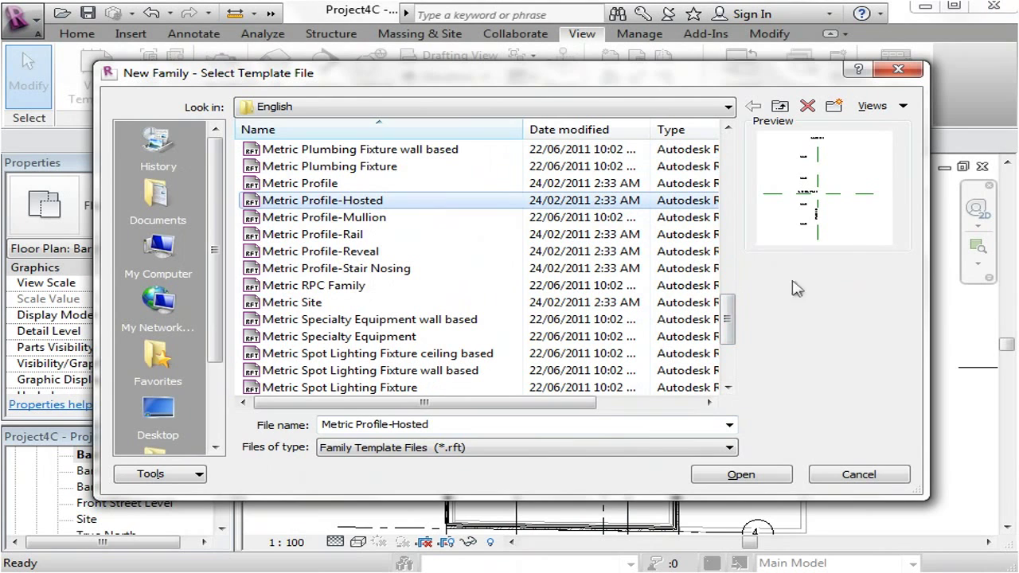
Create the new family from the Metric Generic Model template
left_click_drag(728, 311, 729, 253)
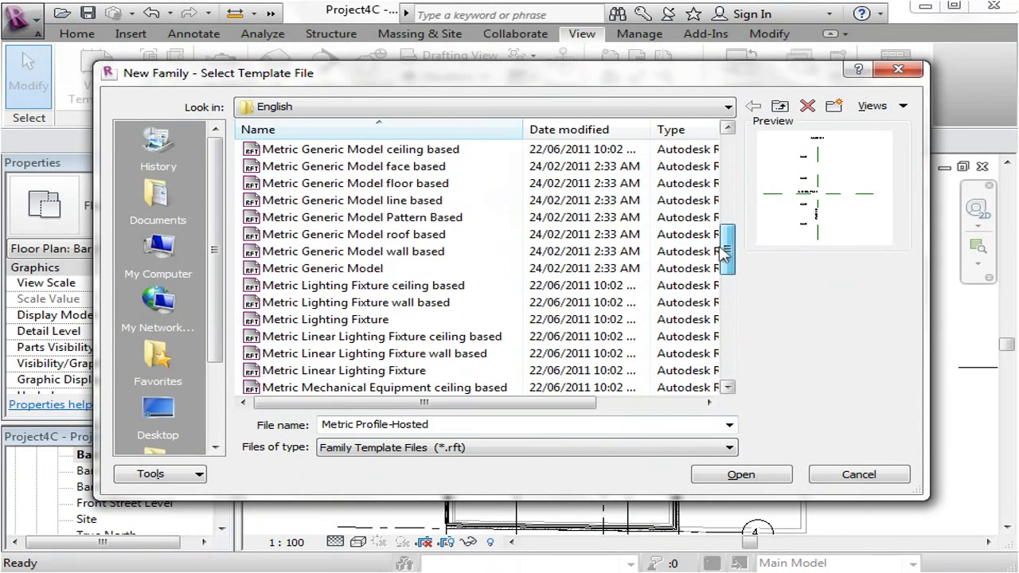
left_click(380, 270)
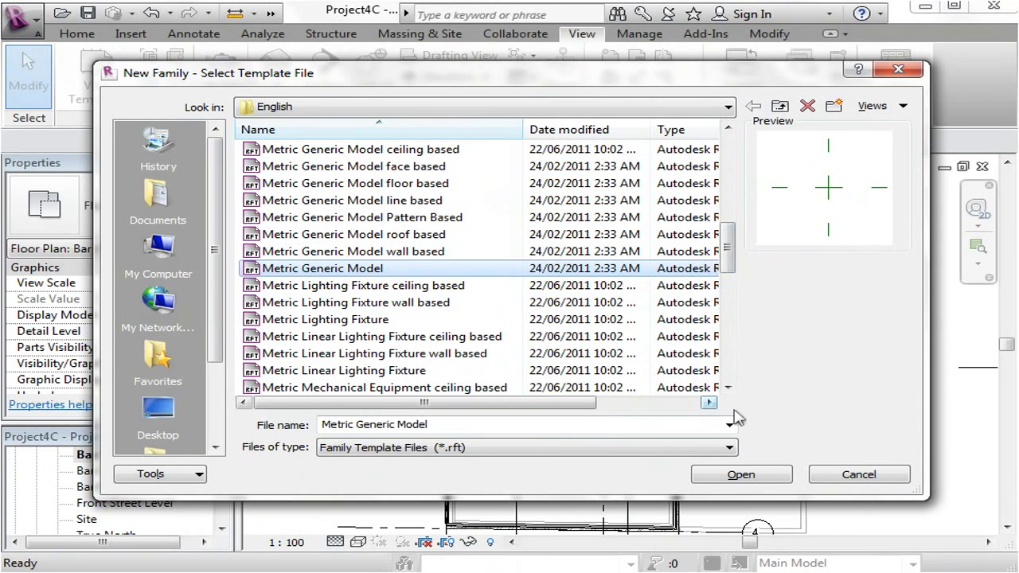
left_click(741, 483)
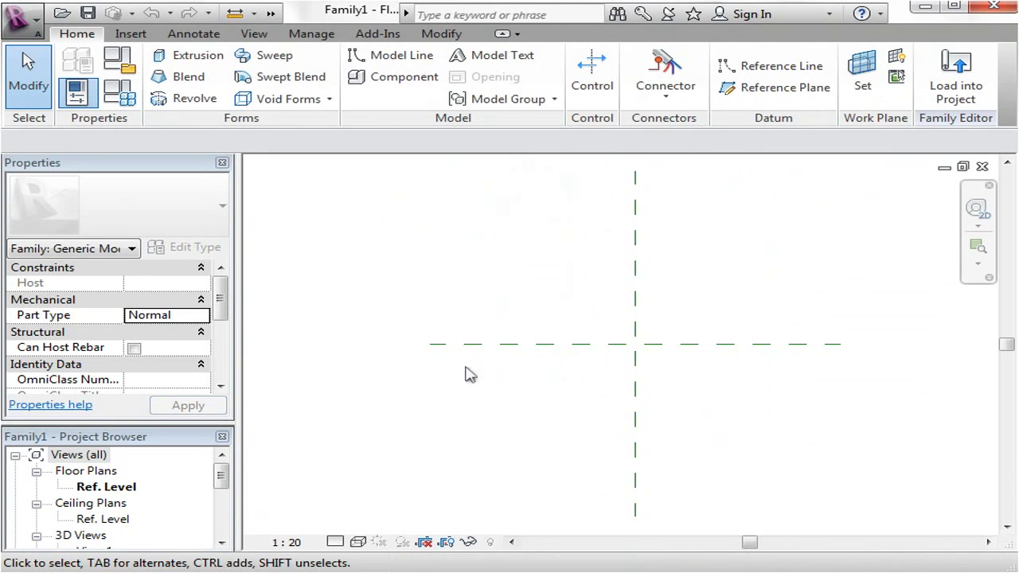
Inspect the Center (Front/Back) and Center (Left/Right) reference planes in the Ref. Level plan
scroll(596, 351, "up", 1)
mouse_move(629, 315)
middle_mouse_down()
mouse_move(664, 305)
mouse_move(653, 303)
middle_mouse_up()
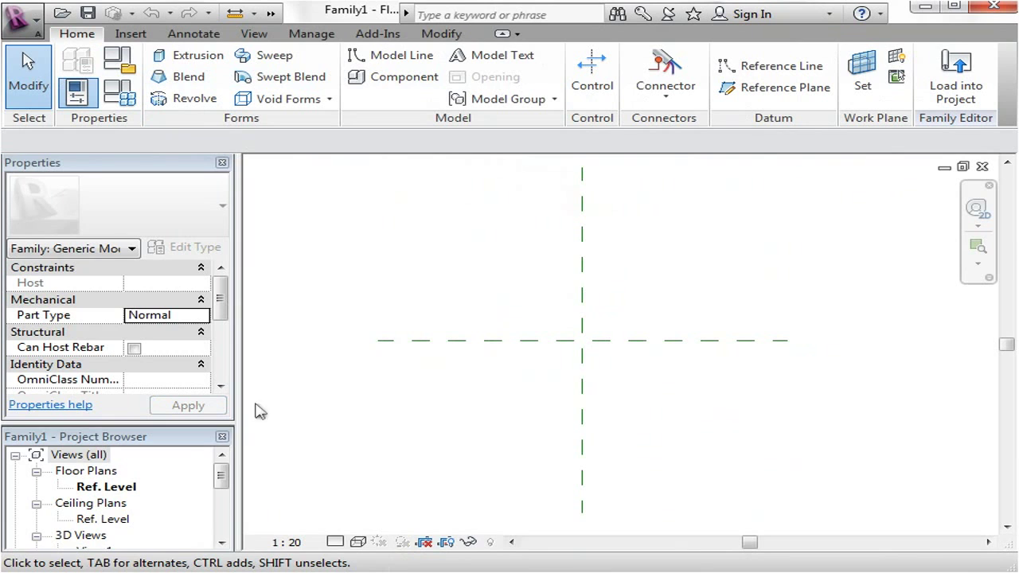
mouse_move(223, 475)
left_mouse_down()
mouse_move(223, 534)
mouse_move(225, 463)
left_mouse_up()
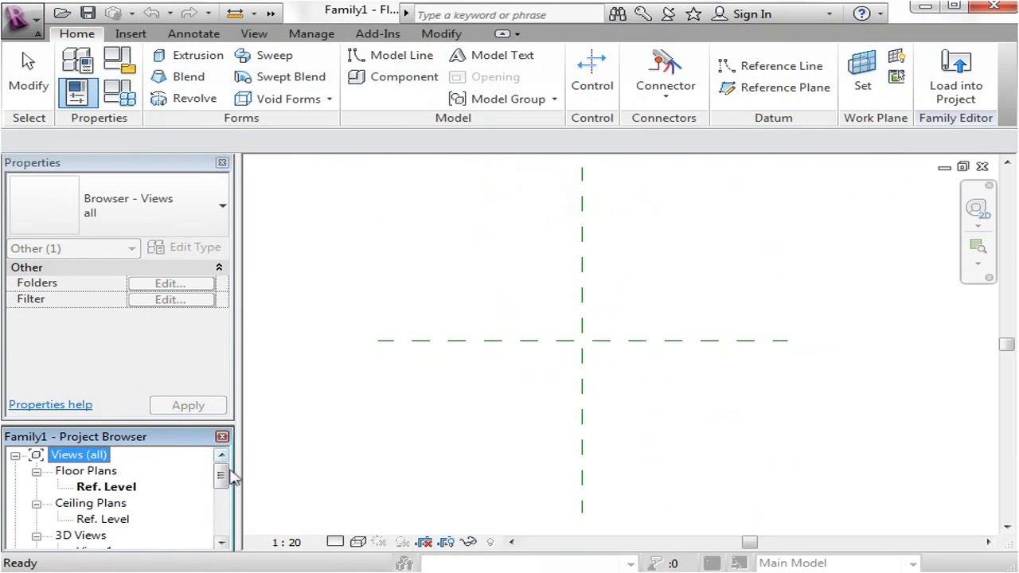
left_click(412, 444)
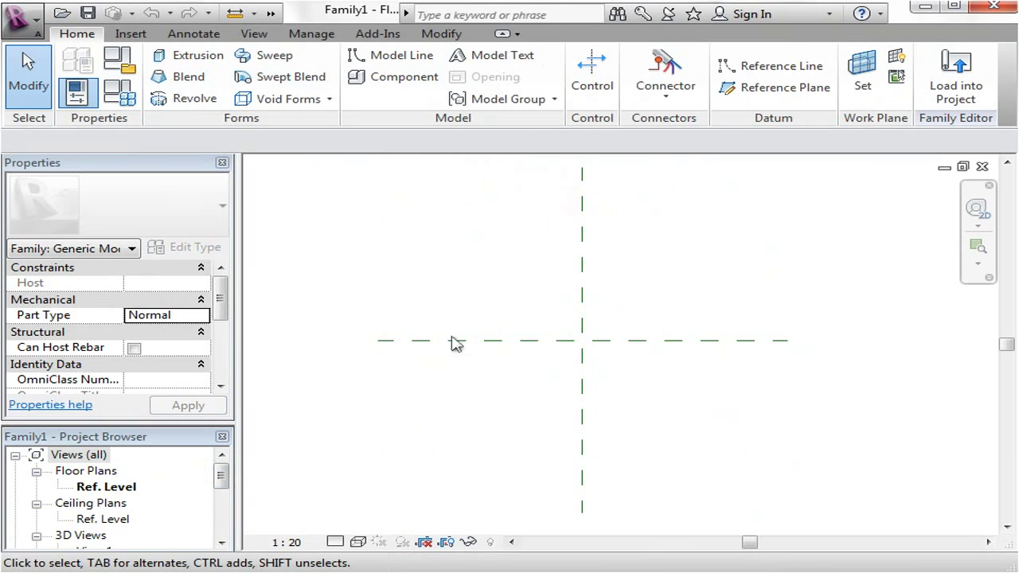
scroll(626, 377, "up", 1)
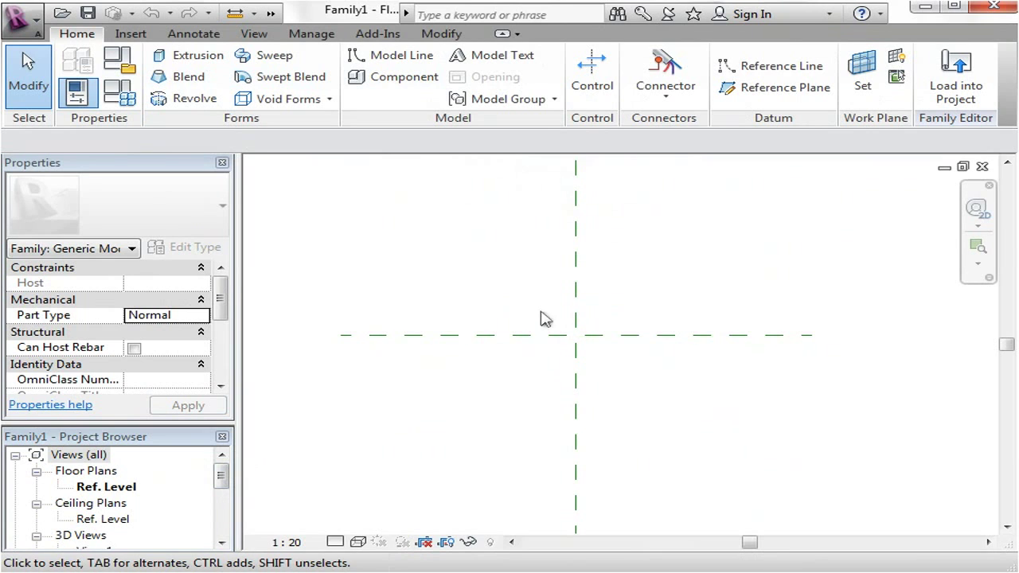
middle_click_drag(536, 321, 538, 341)
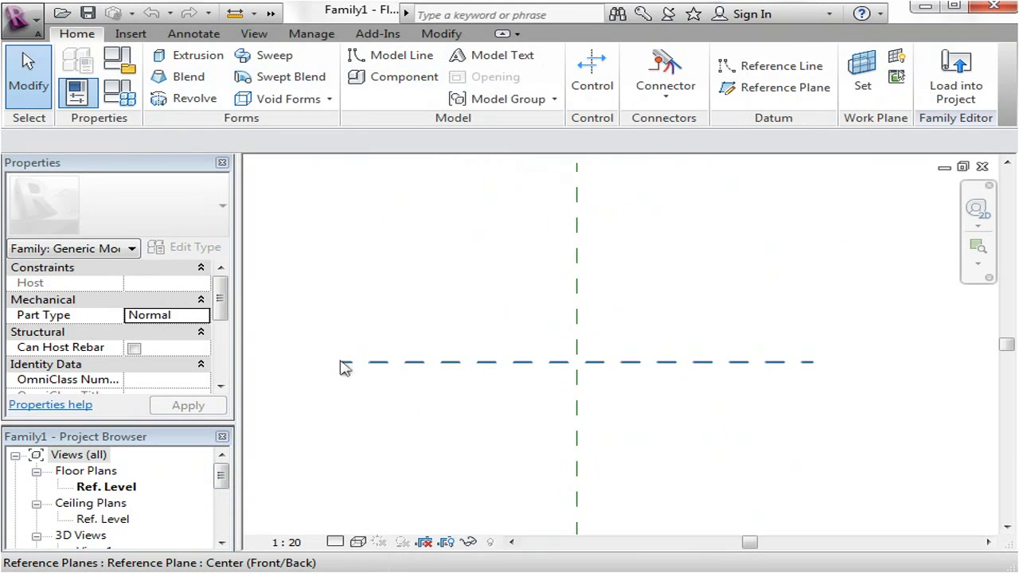
left_click(741, 364)
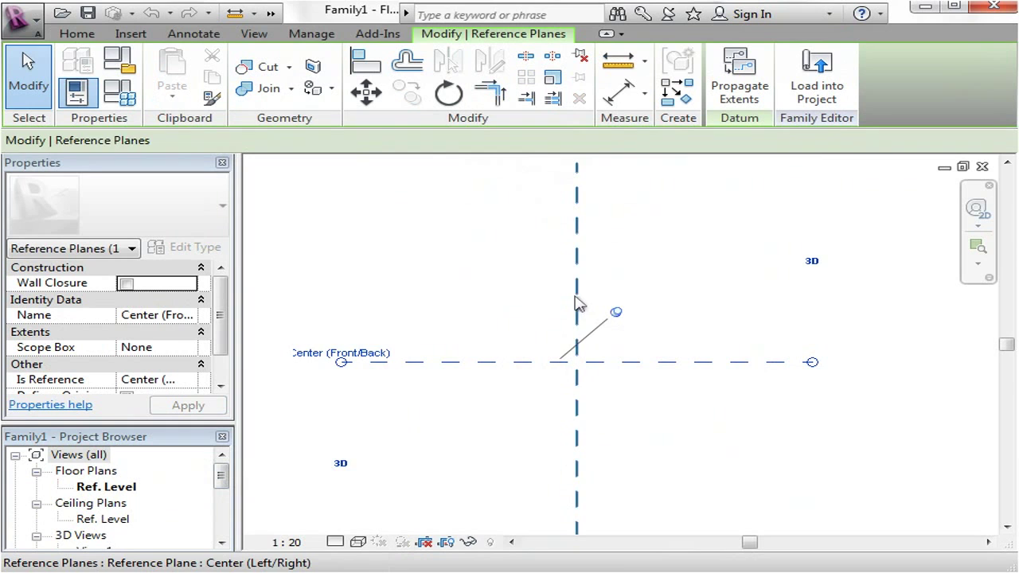
left_click(579, 293)
scroll(646, 254, "down", 1)
left_click(462, 423)
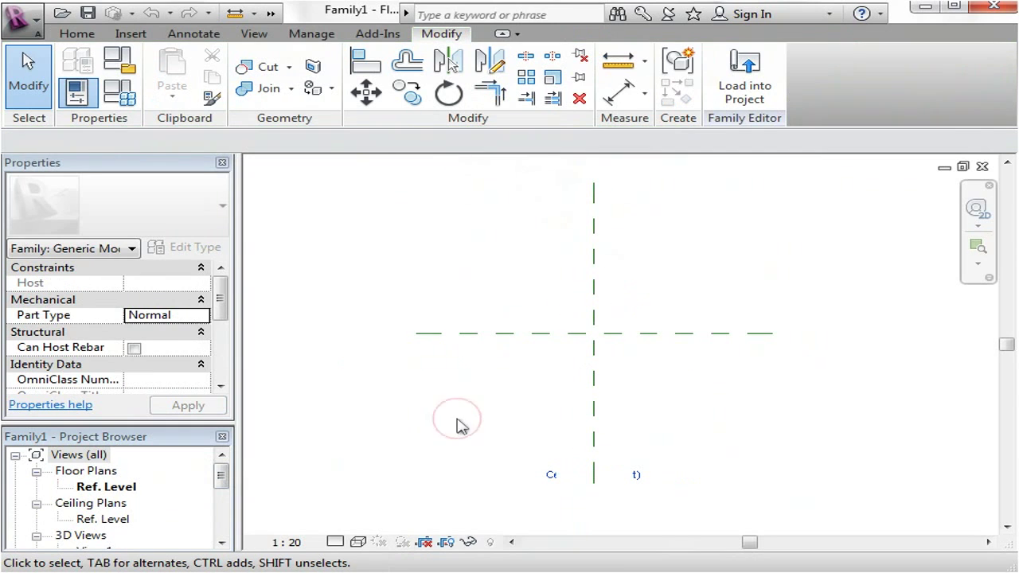
Look through the floor plan, ceiling plan, 3D and elevation views that the family contains
left_click(87, 452)
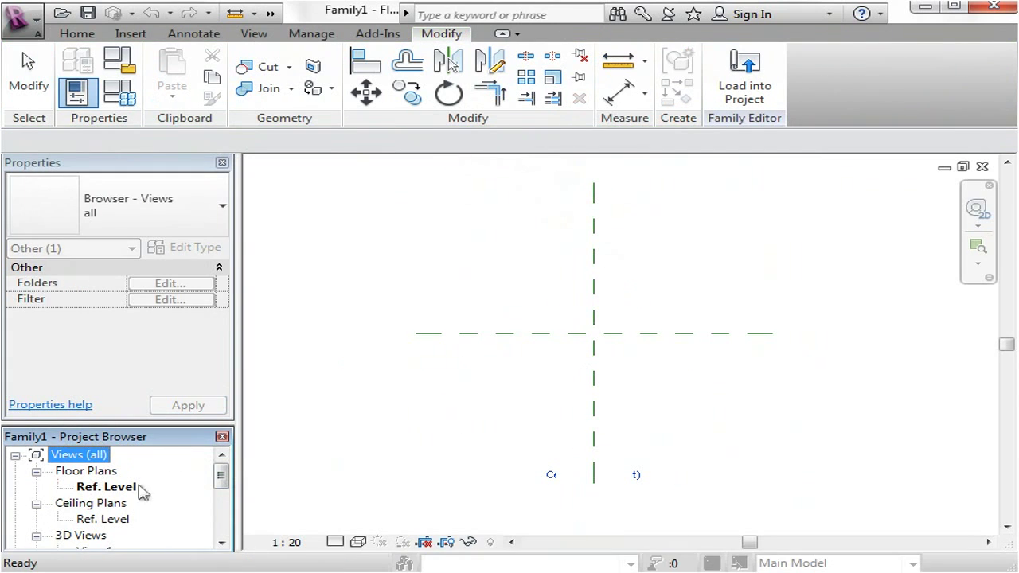
left_click(109, 489)
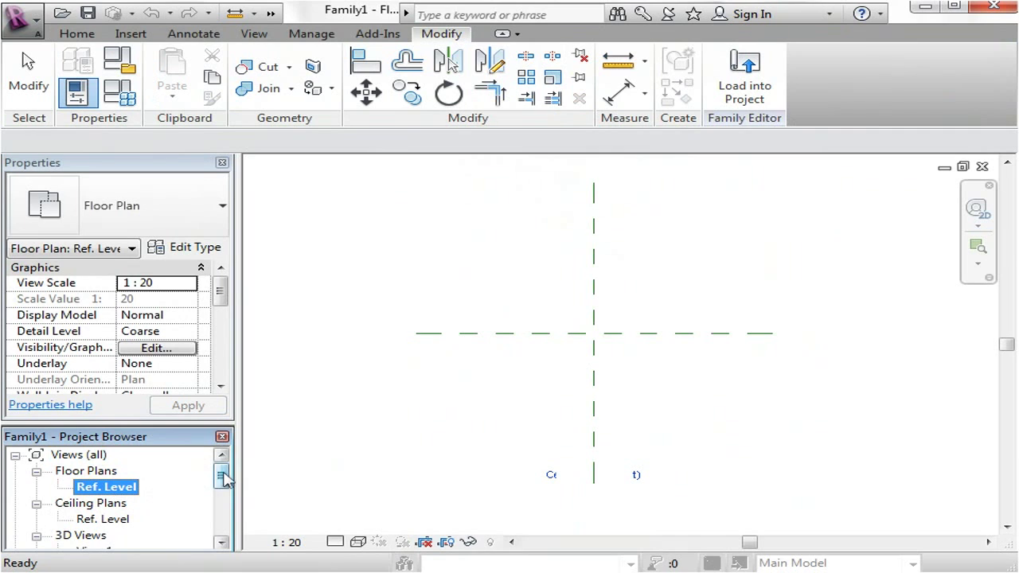
left_click_drag(224, 476, 221, 507)
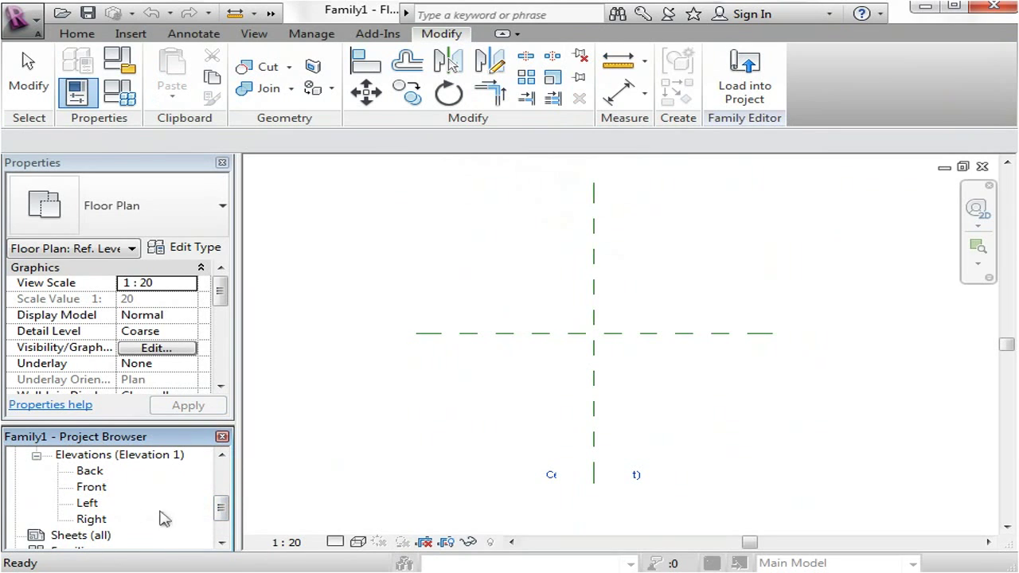
left_click_drag(226, 511, 240, 471)
left_click(418, 411)
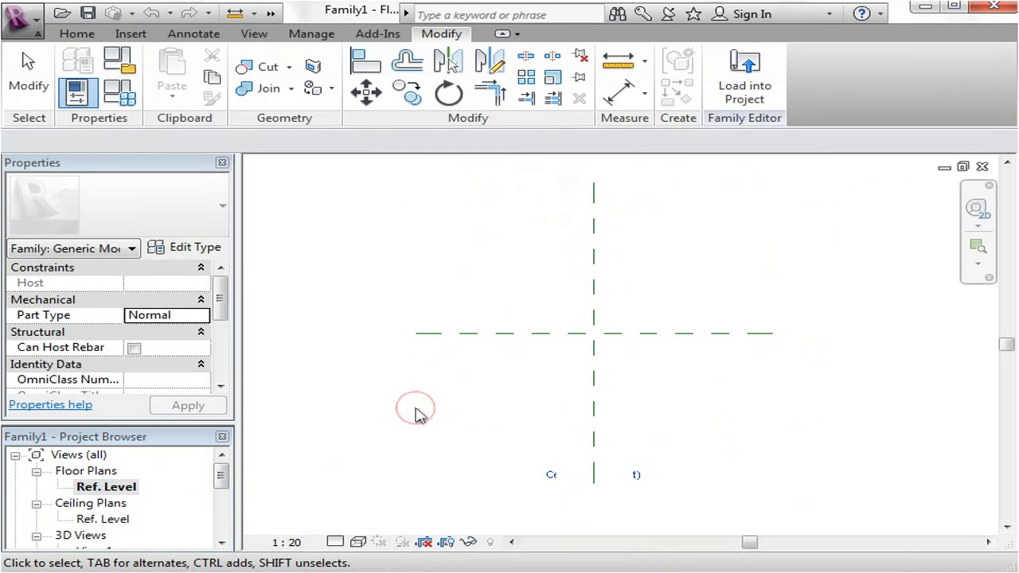
Start an extrusion and sketch a rectangle about 2000 by 400 mm along the Center (Front/Back) plane, spanning the Center (Left/Right) plane
scroll(669, 294, "up", 1)
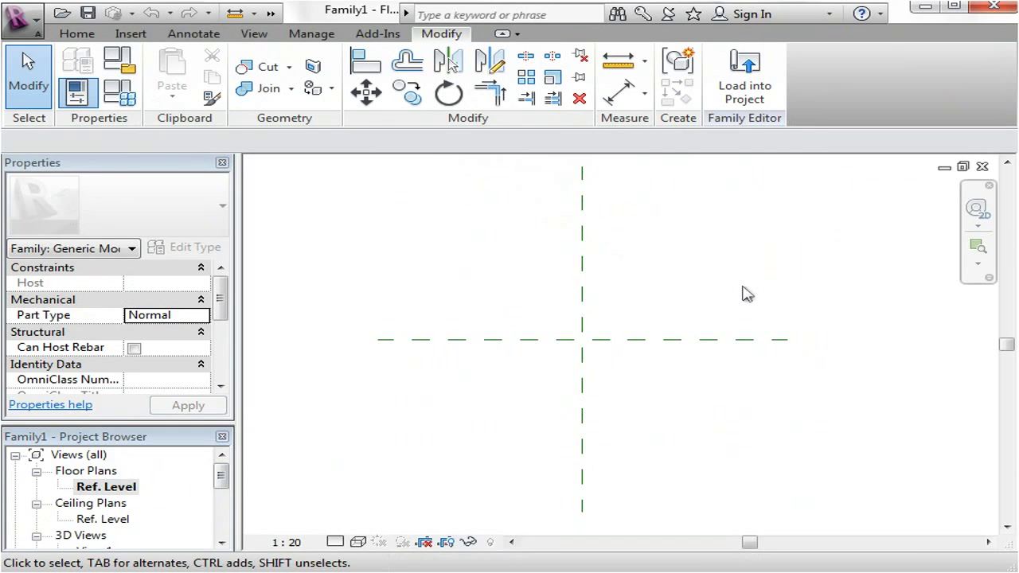
left_click(78, 35)
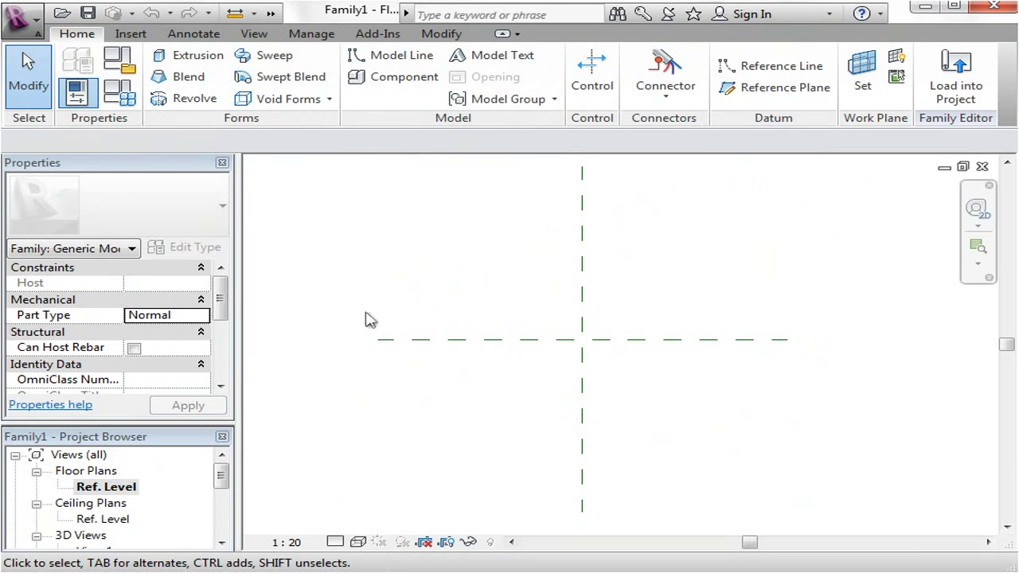
mouse_move(684, 312)
middle_mouse_down()
mouse_move(667, 319)
mouse_move(696, 303)
mouse_move(686, 306)
middle_mouse_up()
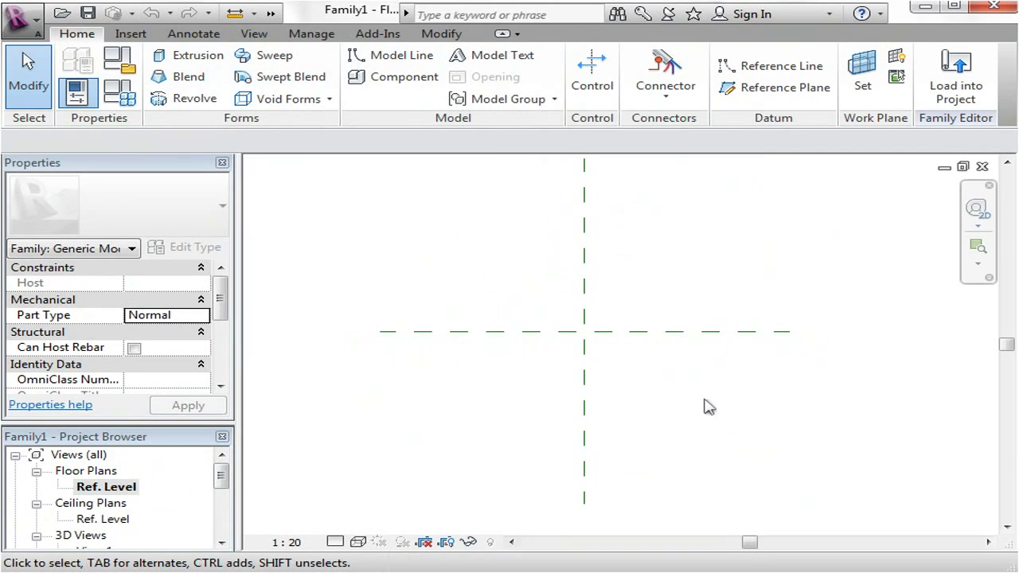
middle_click_drag(708, 406, 659, 421)
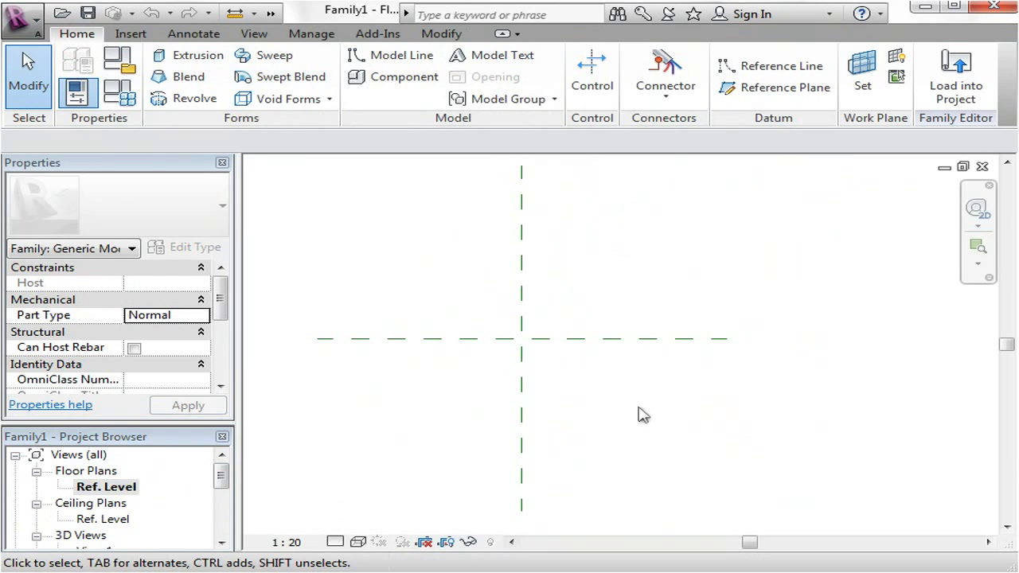
middle_click_drag(611, 398, 645, 407)
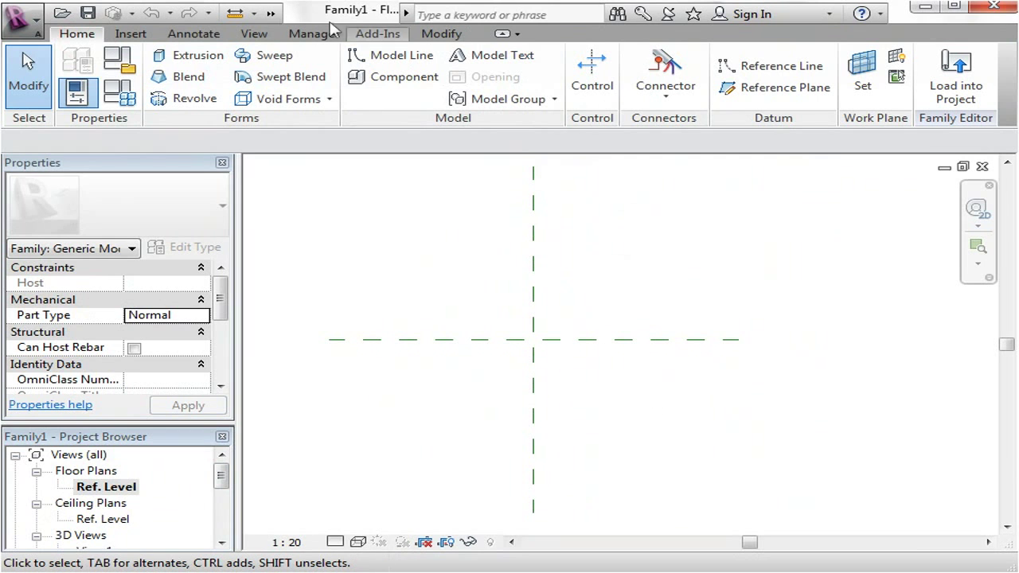
left_click(196, 58)
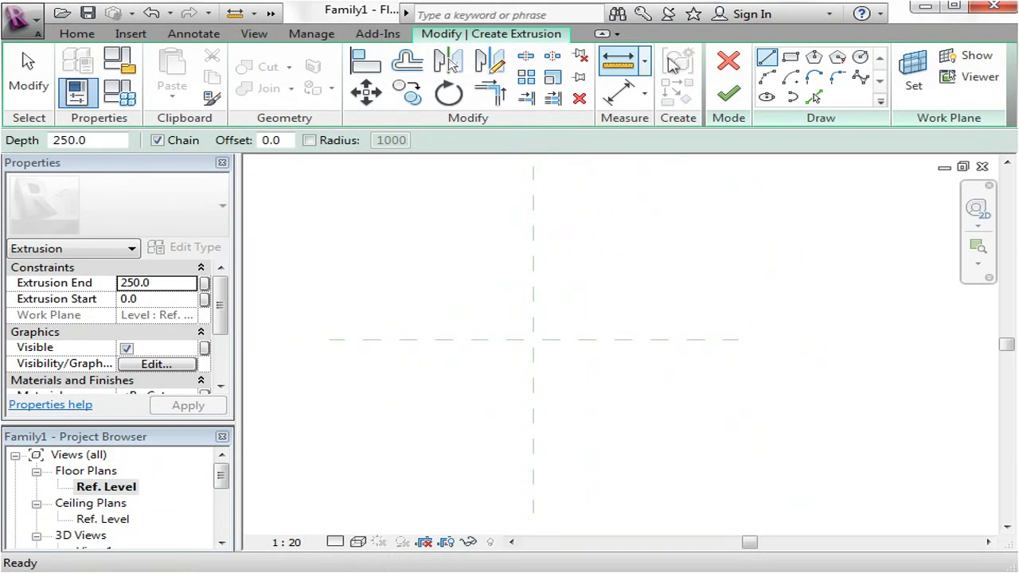
left_click(791, 57)
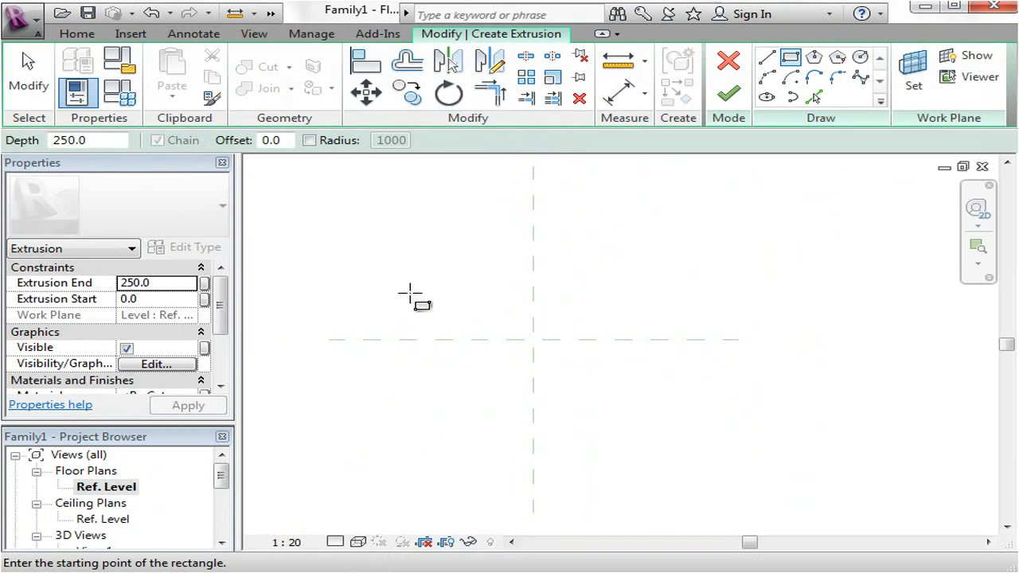
left_click(427, 340)
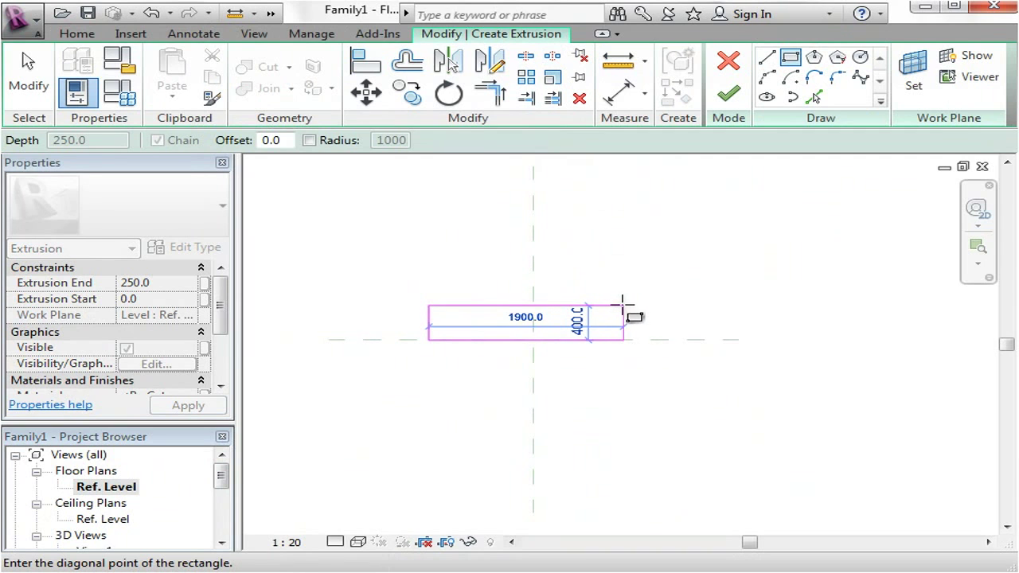
left_click(636, 307)
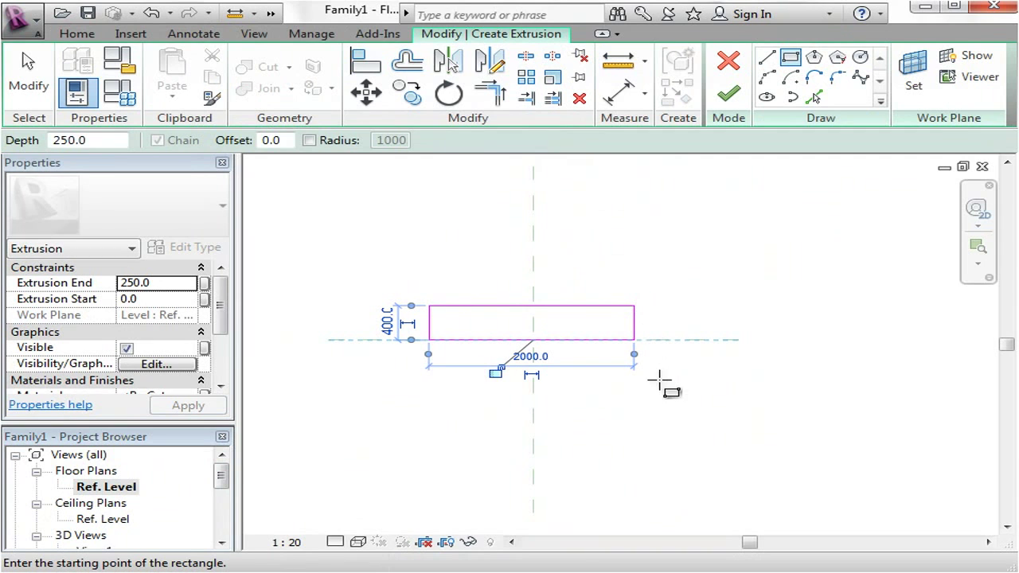
Set the extrusion end of the rectangle sketch to 1000 mm and finish the extrusion
left_click(136, 304)
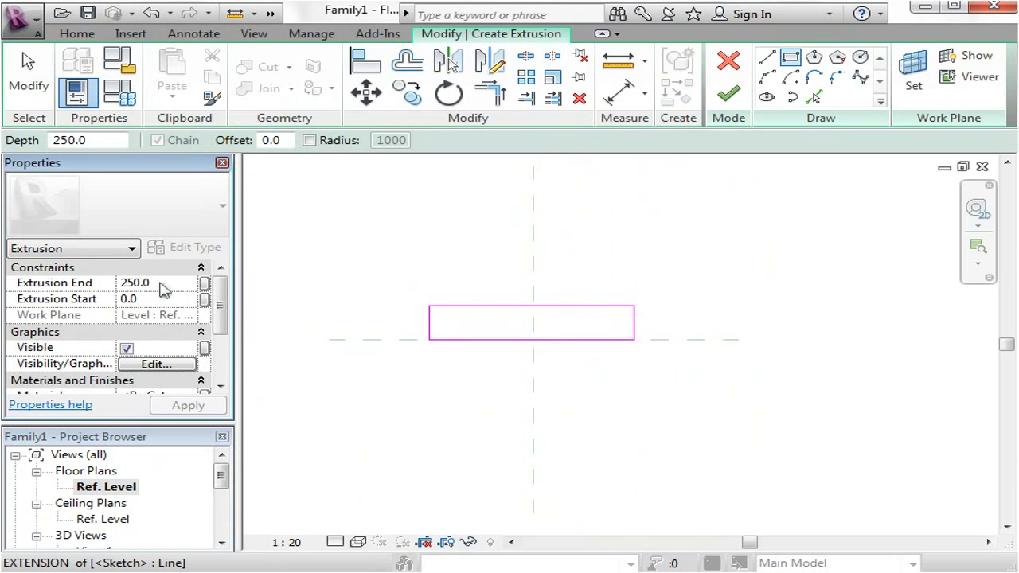
left_click(161, 283)
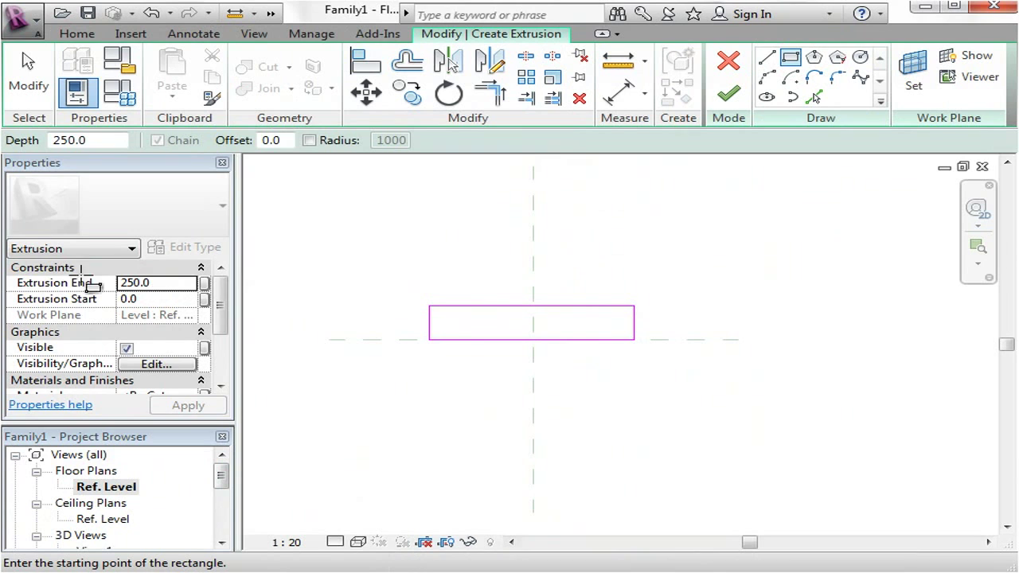
left_click(141, 285)
left_click_drag(167, 283, 70, 284)
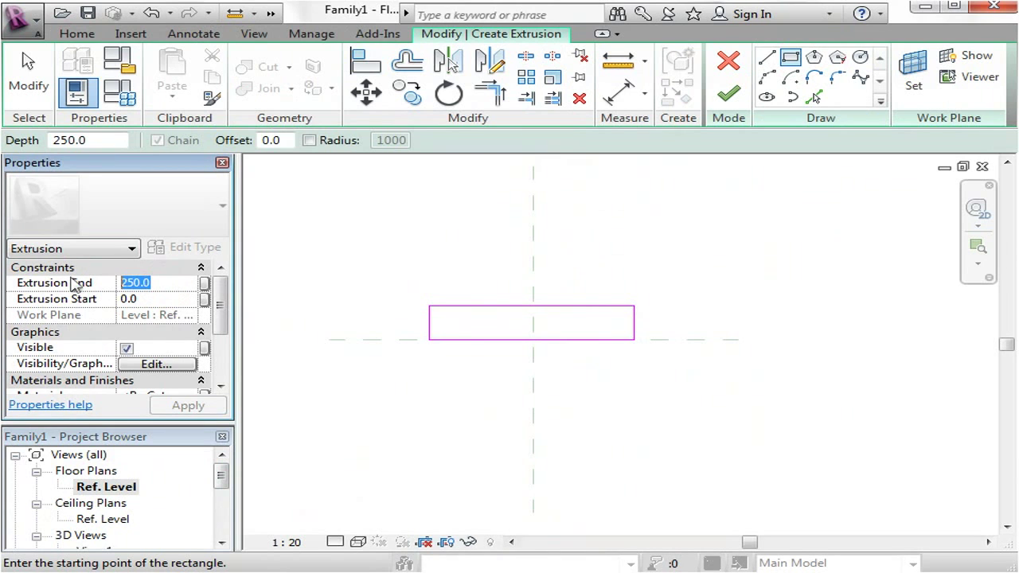
type("1000")
key("Return")
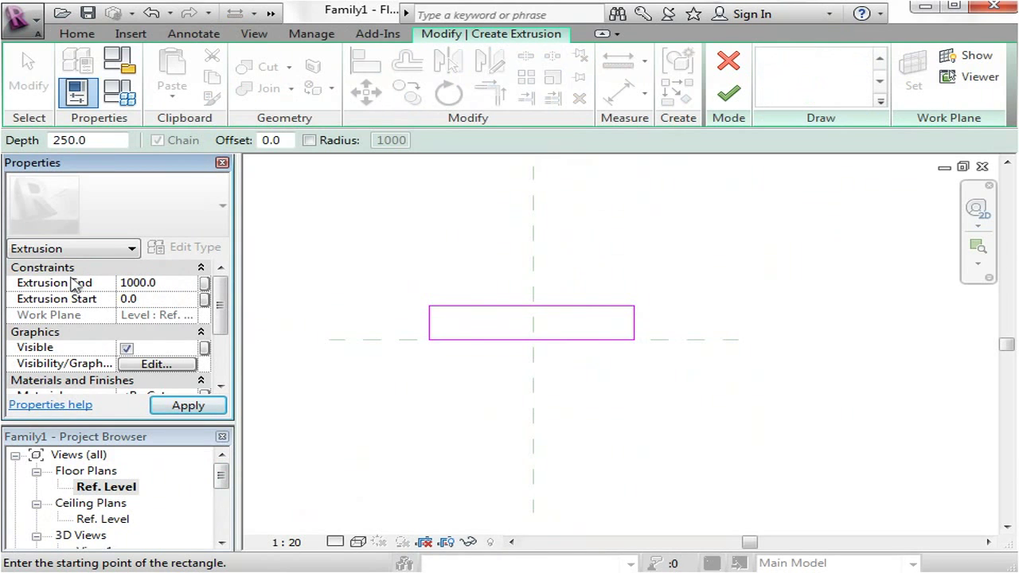
left_click(209, 403)
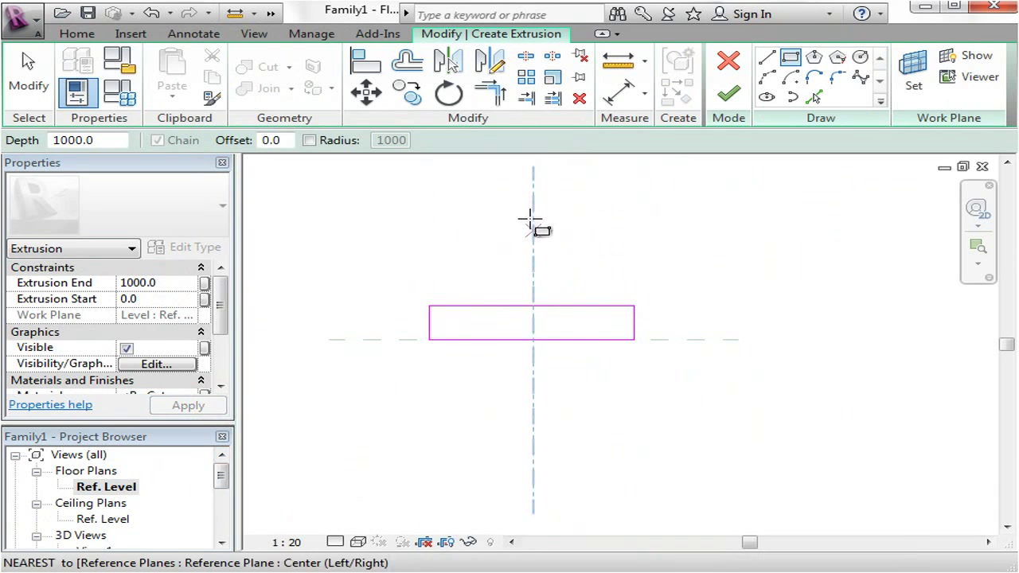
left_click(729, 94)
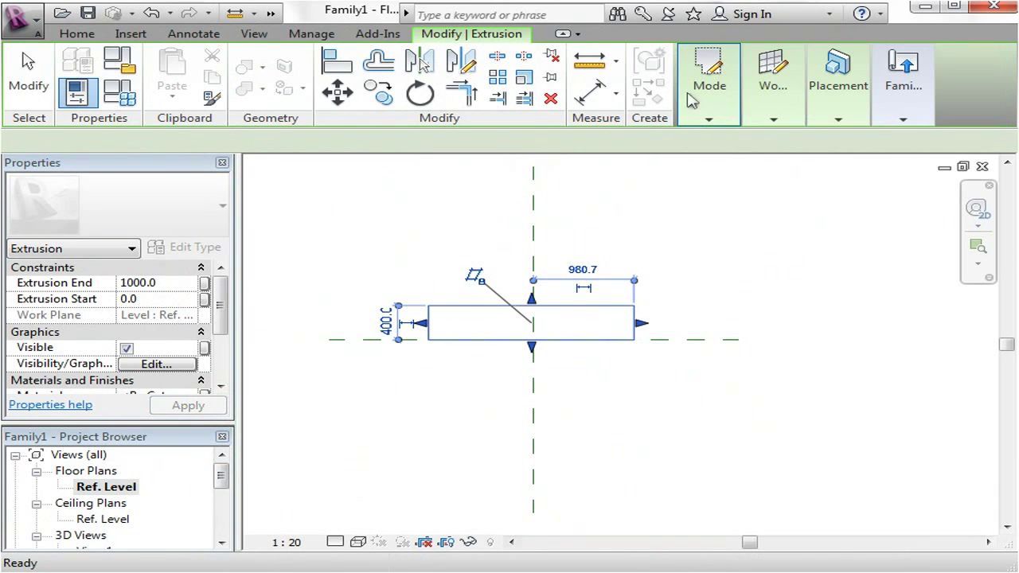
Show the finished extrusion in the default 3D view
left_click(257, 33)
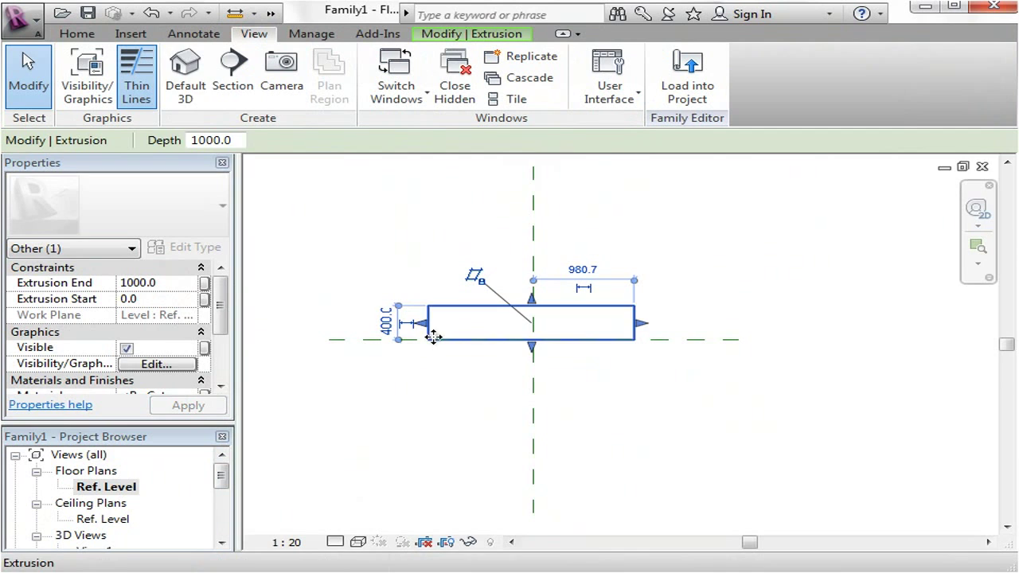
left_click(204, 83)
left_click(375, 241)
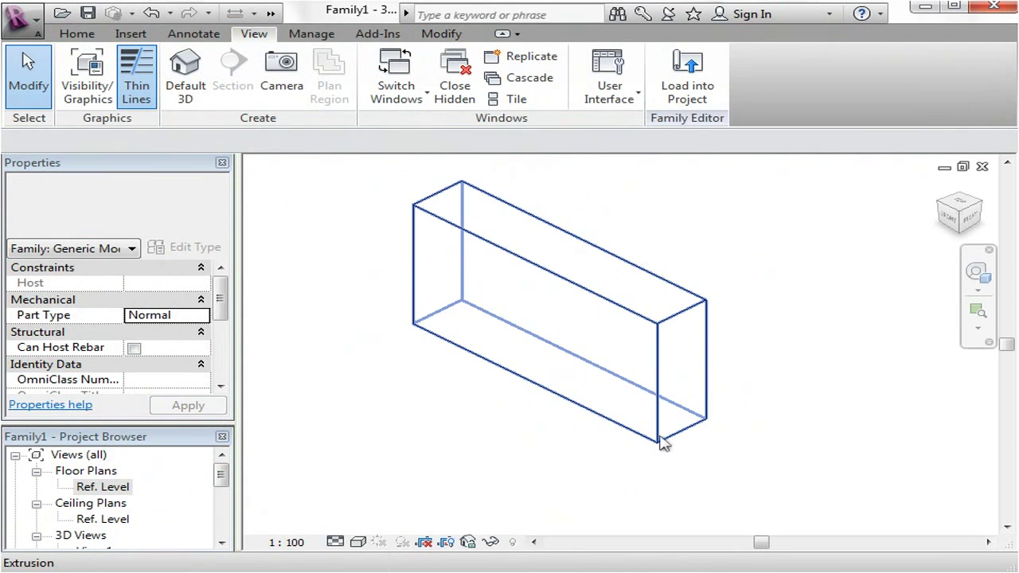
middle_click_drag(667, 309, 676, 337)
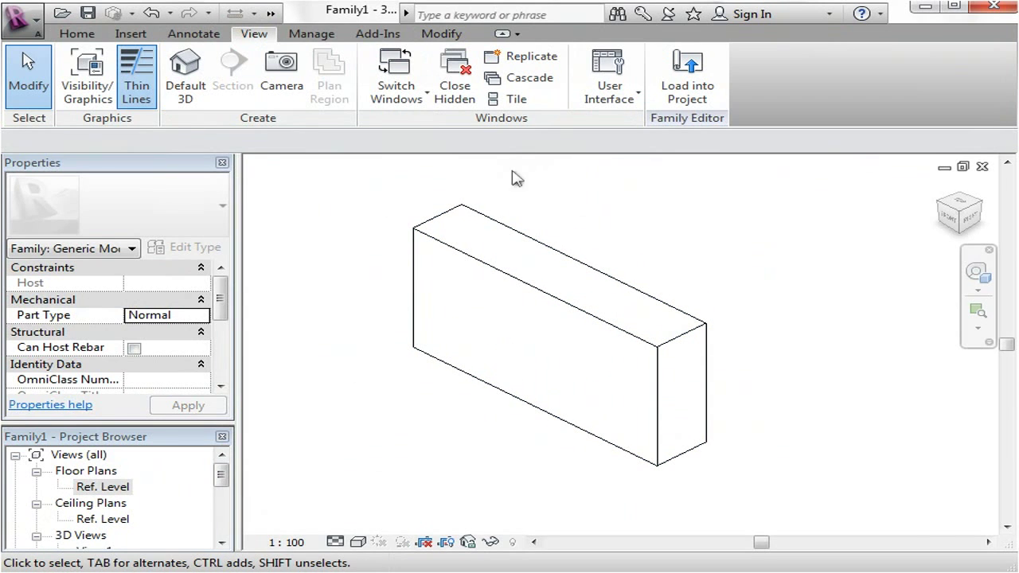
Edit the extrusion in sketch mode, set its extrusion end to 600 mm and finish the edit
left_click(563, 254)
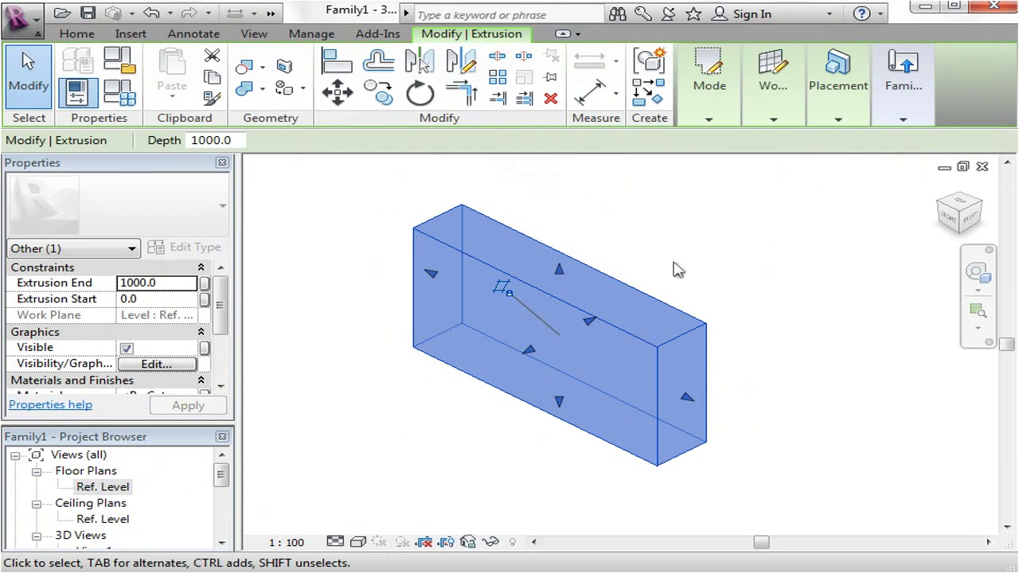
left_click(706, 118)
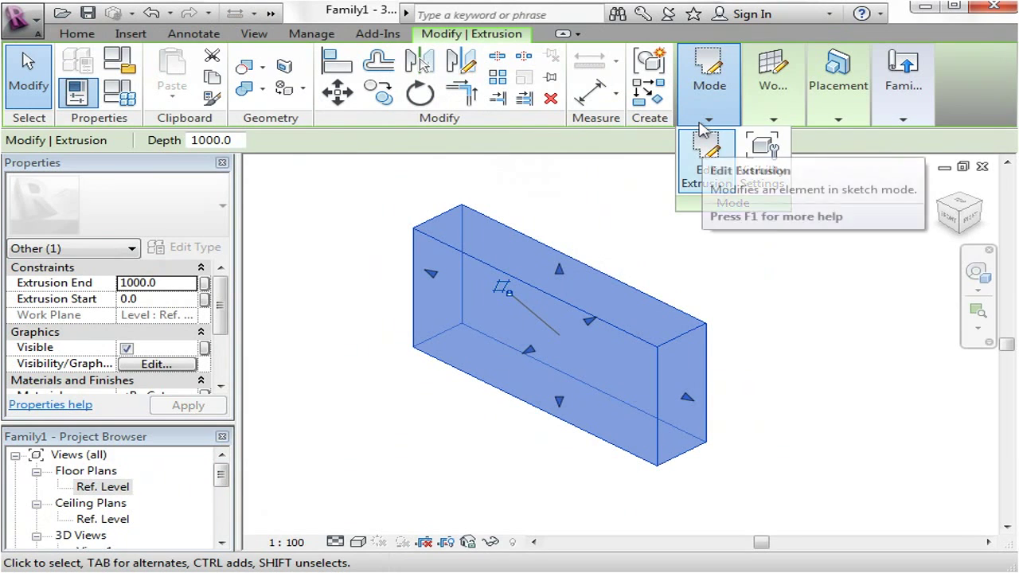
left_click(706, 153)
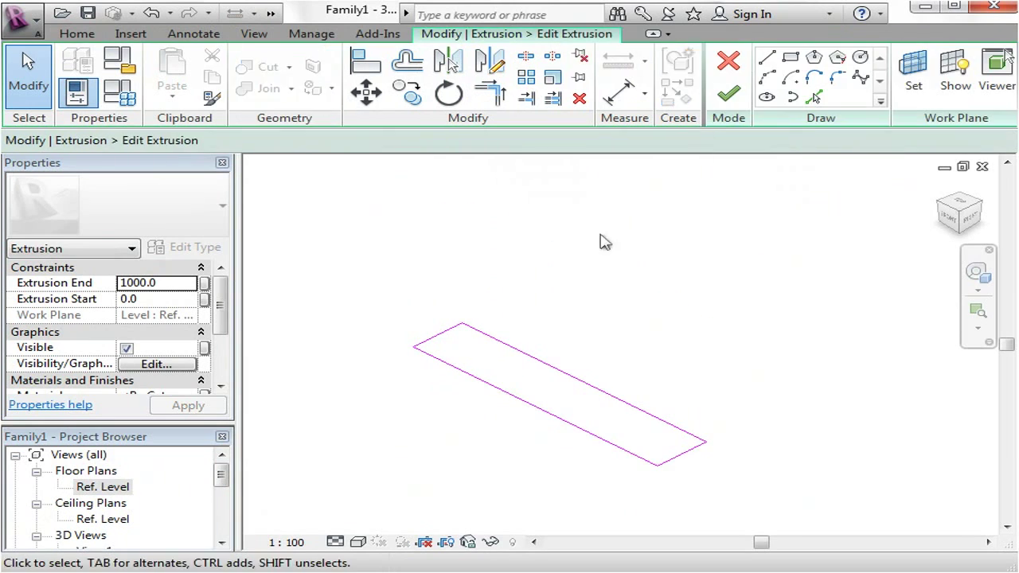
left_click(159, 285)
left_click_drag(159, 285, 118, 284)
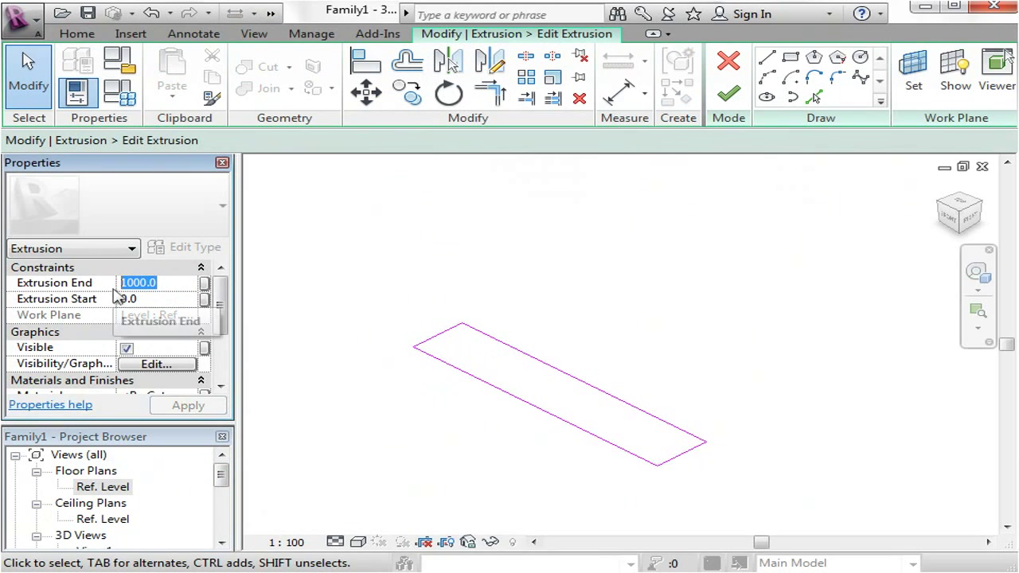
key("BackSpace")
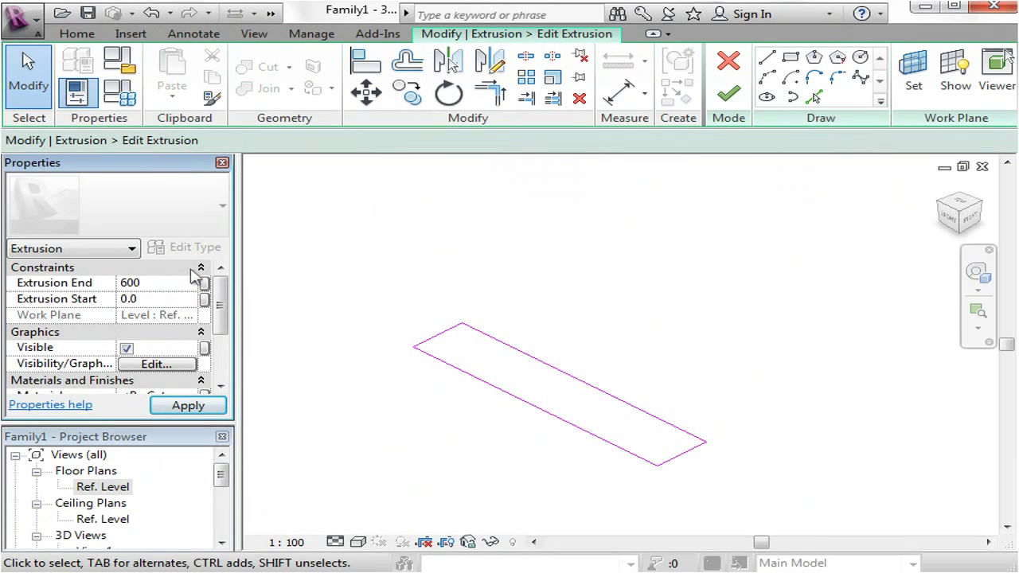
left_click(209, 406)
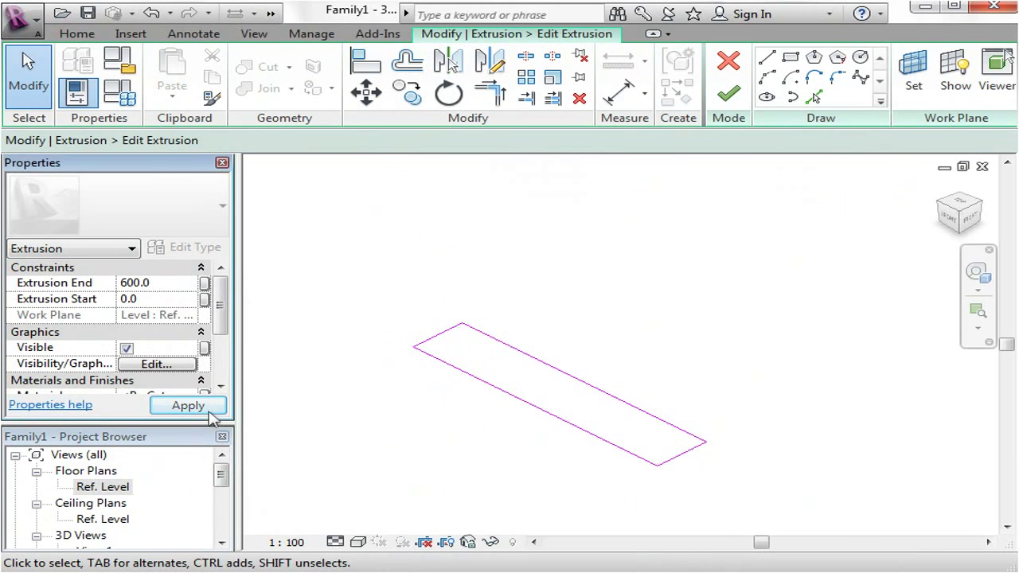
left_click(741, 97)
left_click(712, 335)
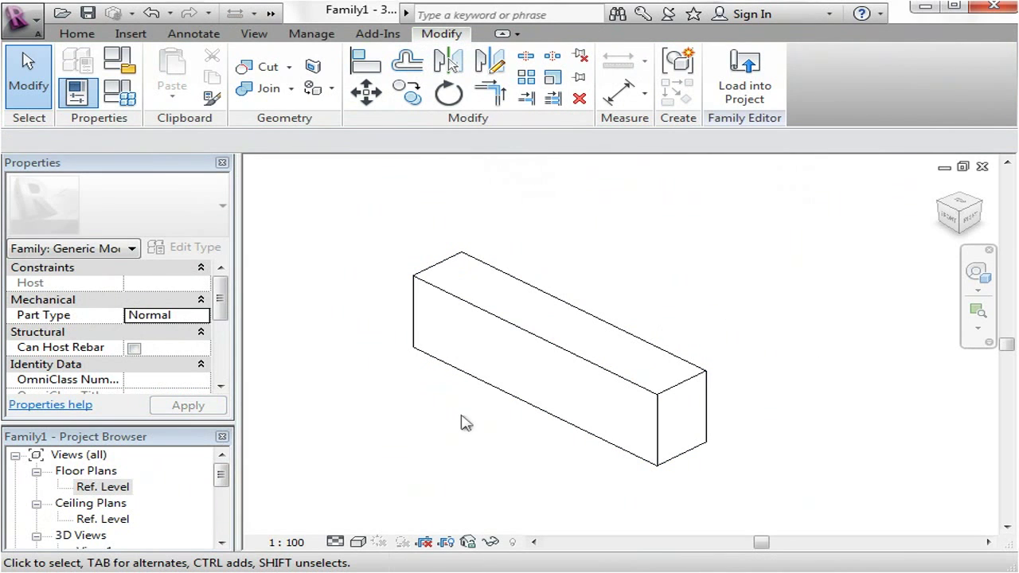
Set the selected box's extrusion end to 1000 mm directly in its properties, without entering sketch mode
scroll(378, 398, "down", 1)
scroll(393, 411, "up", 1)
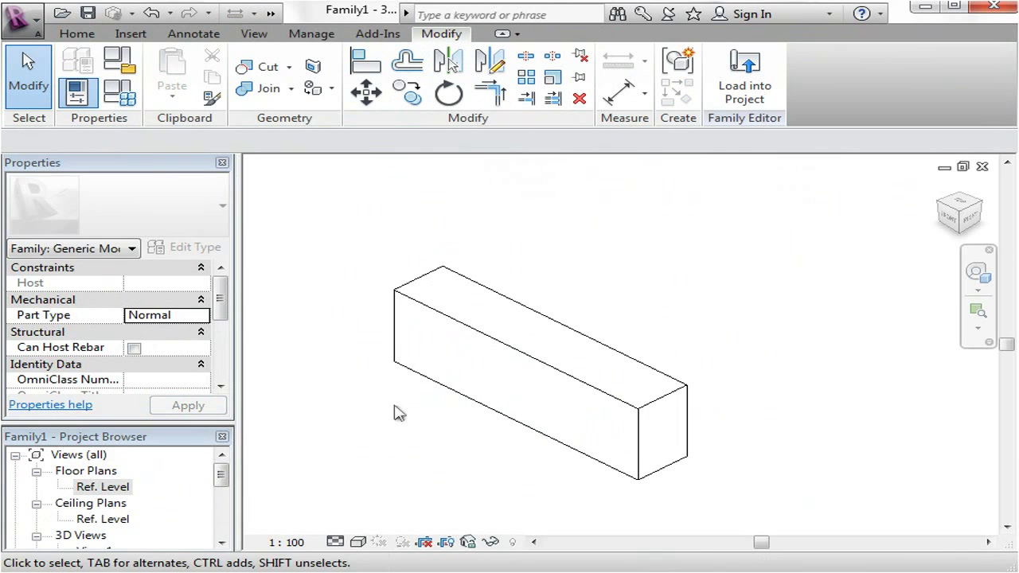
middle_click_drag(393, 412, 412, 384)
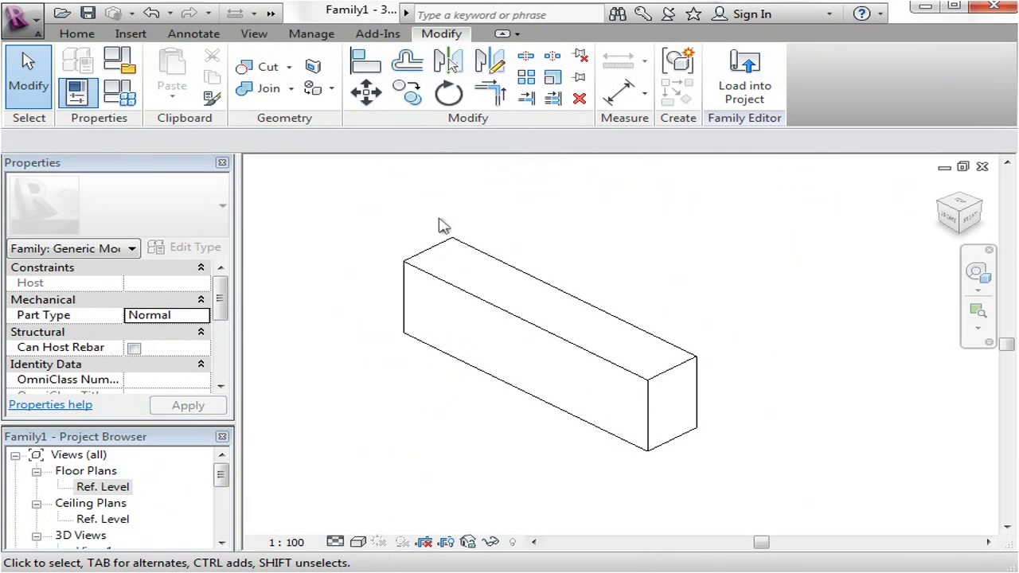
left_click(507, 307)
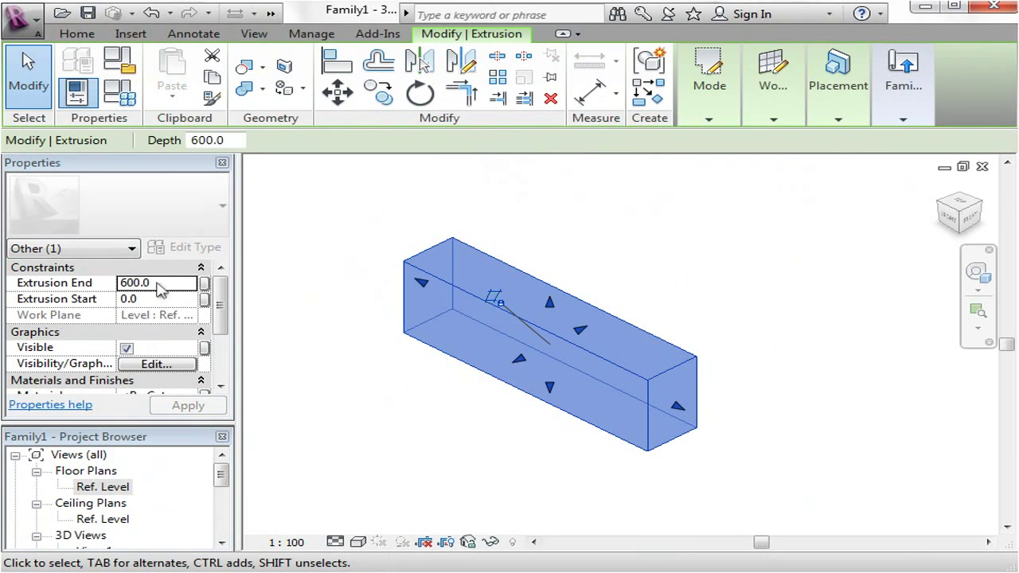
left_click(159, 288)
left_click_drag(163, 283, 101, 274)
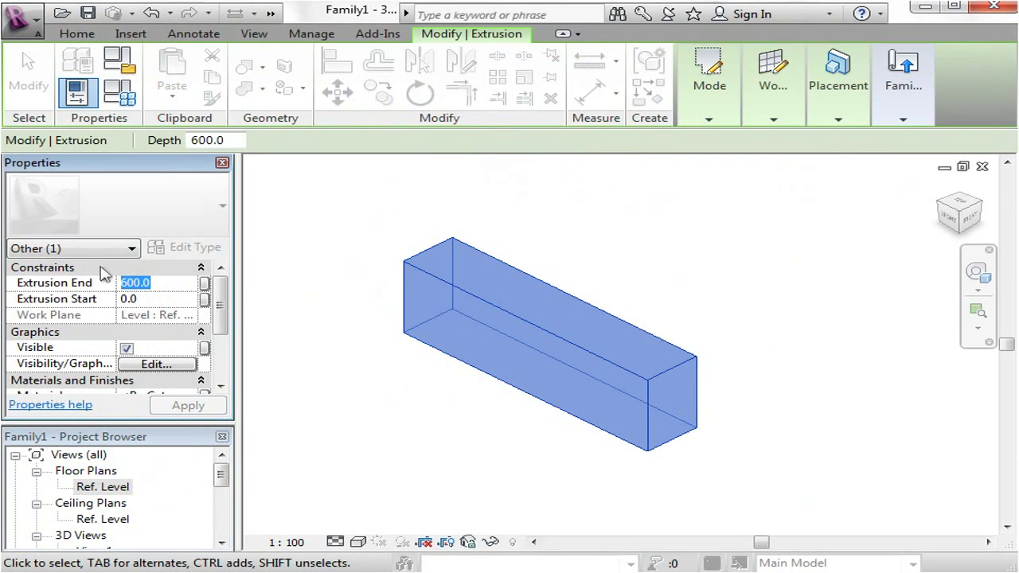
type("10")
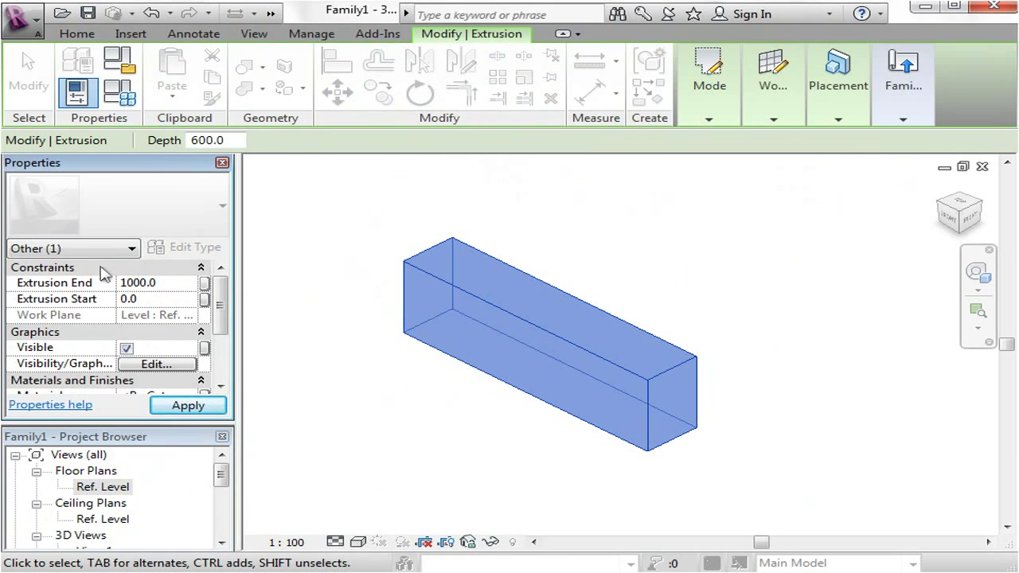
left_click(469, 435)
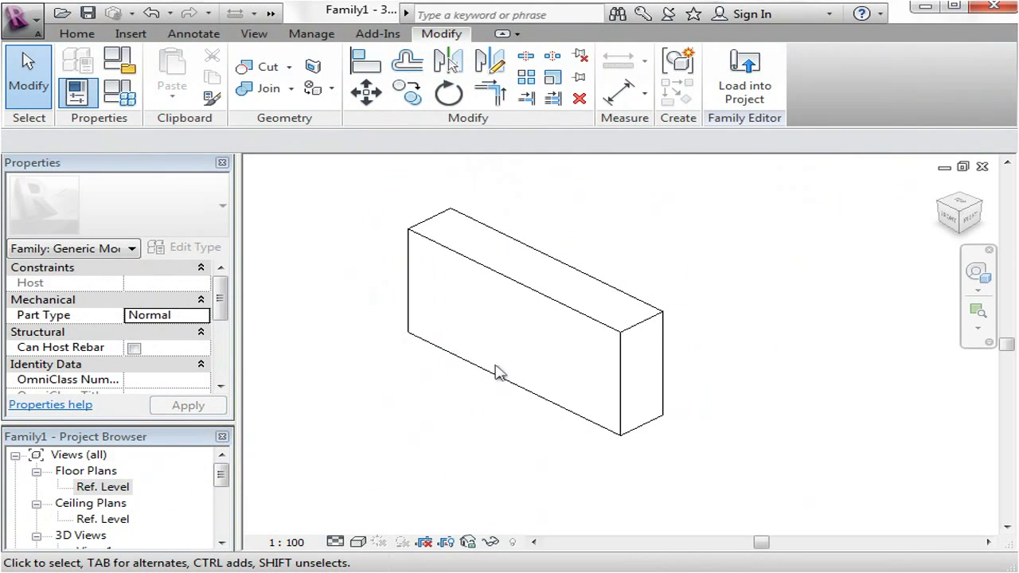
middle_click_drag(497, 373, 517, 403)
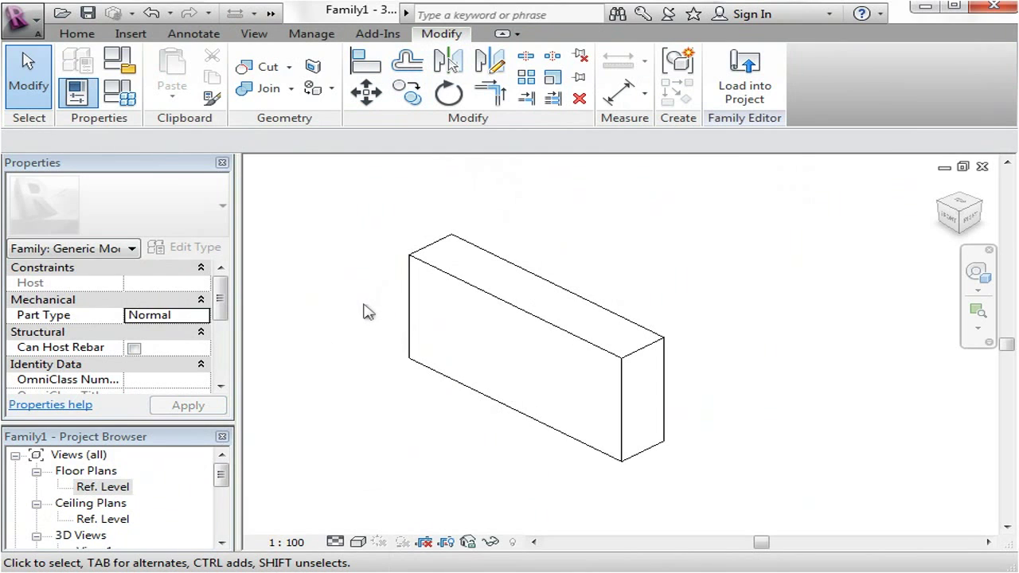
left_click(452, 380)
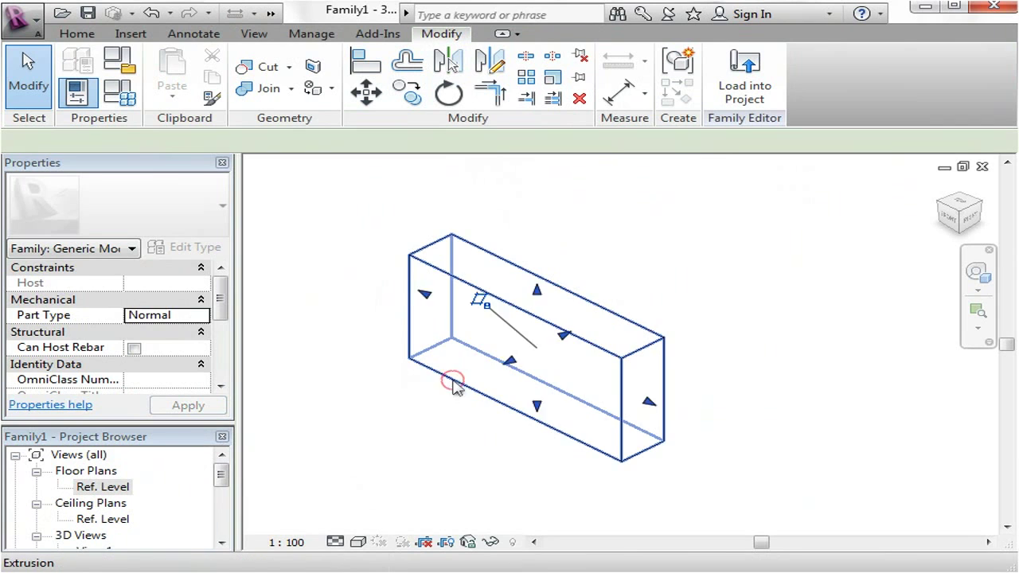
scroll(382, 398, "down", 1)
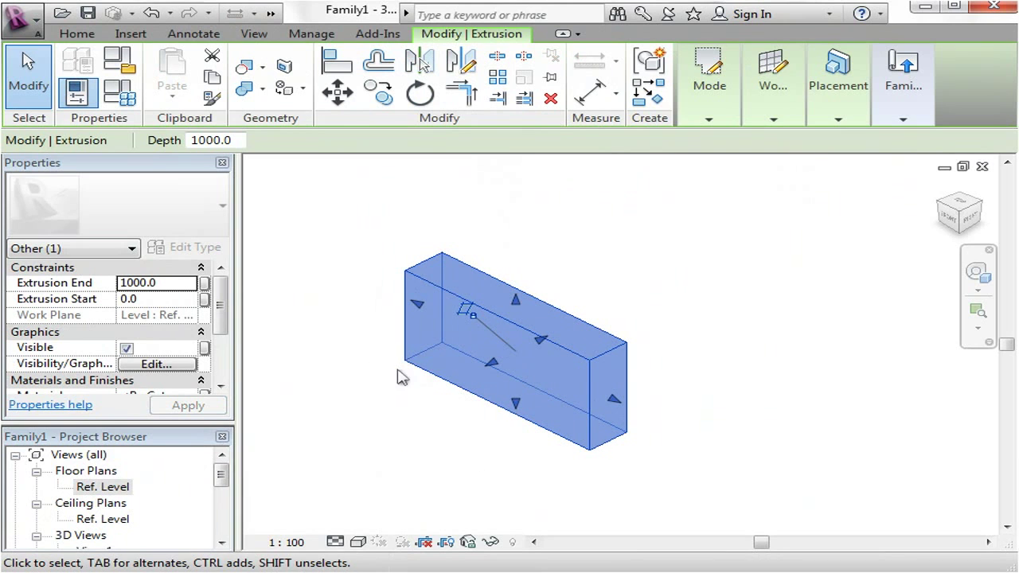
left_click(374, 404)
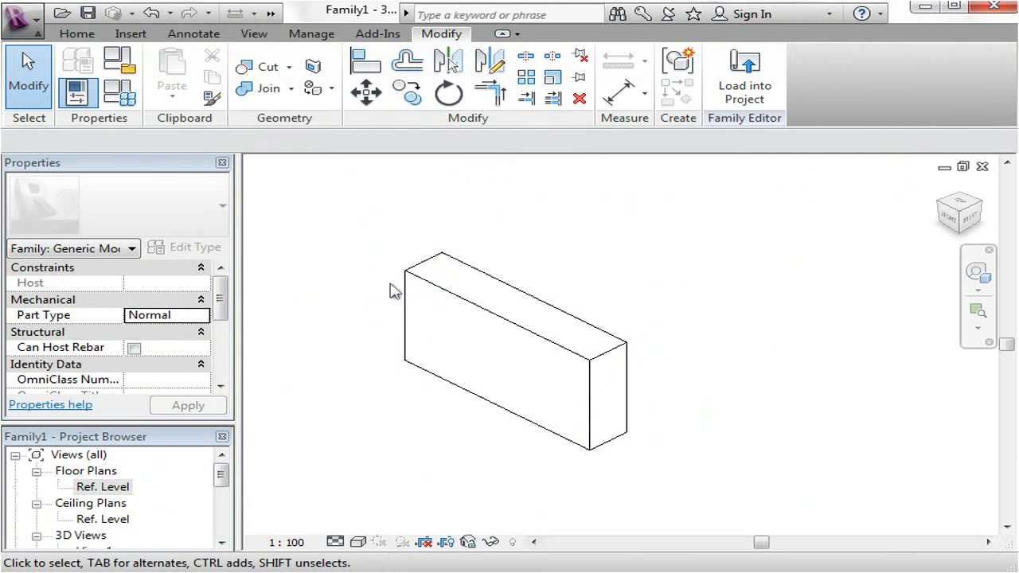
Open the Front elevation view of the family
left_click(421, 280)
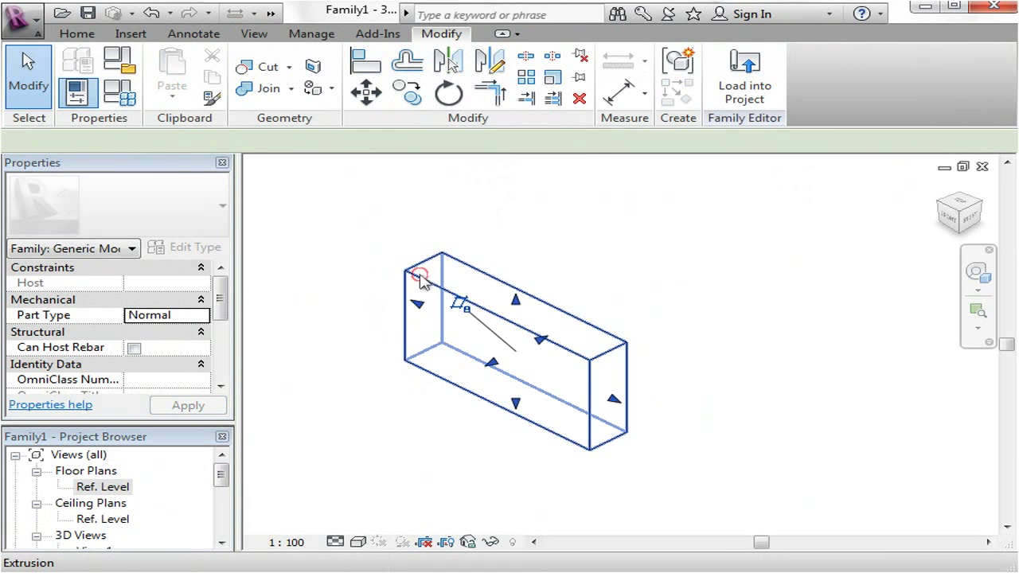
left_click(368, 442)
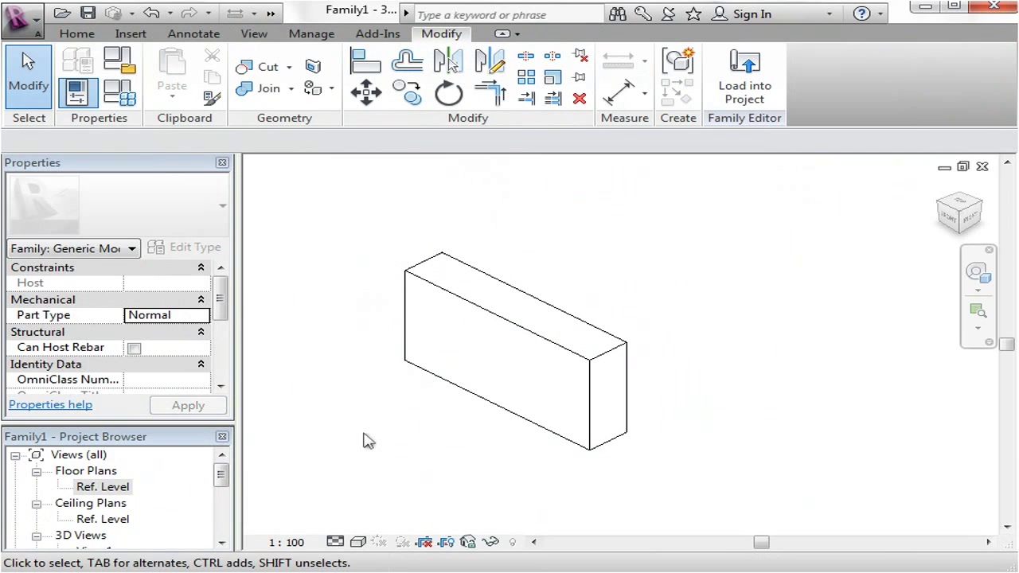
left_click_drag(226, 480, 220, 511)
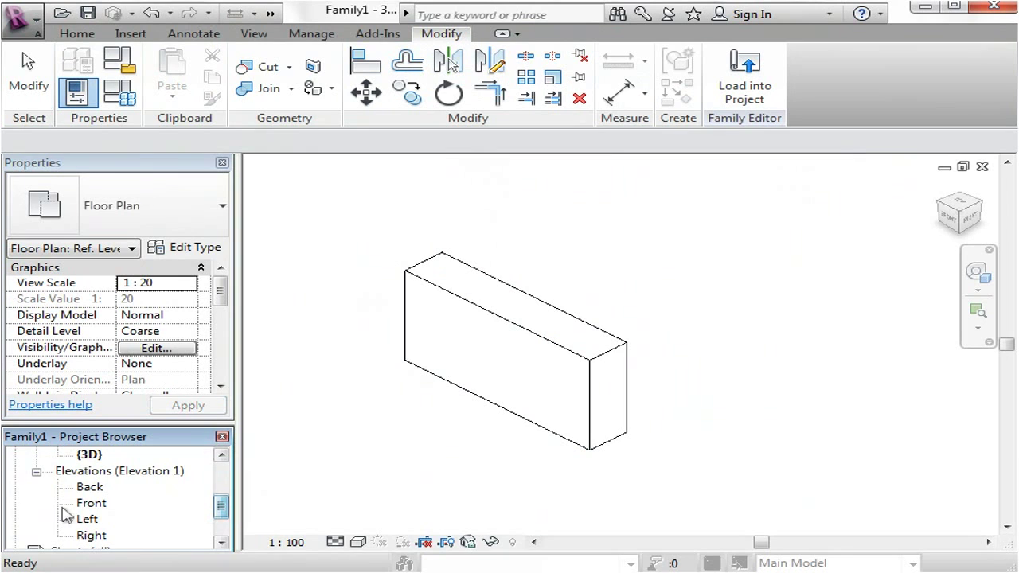
double_click(84, 505)
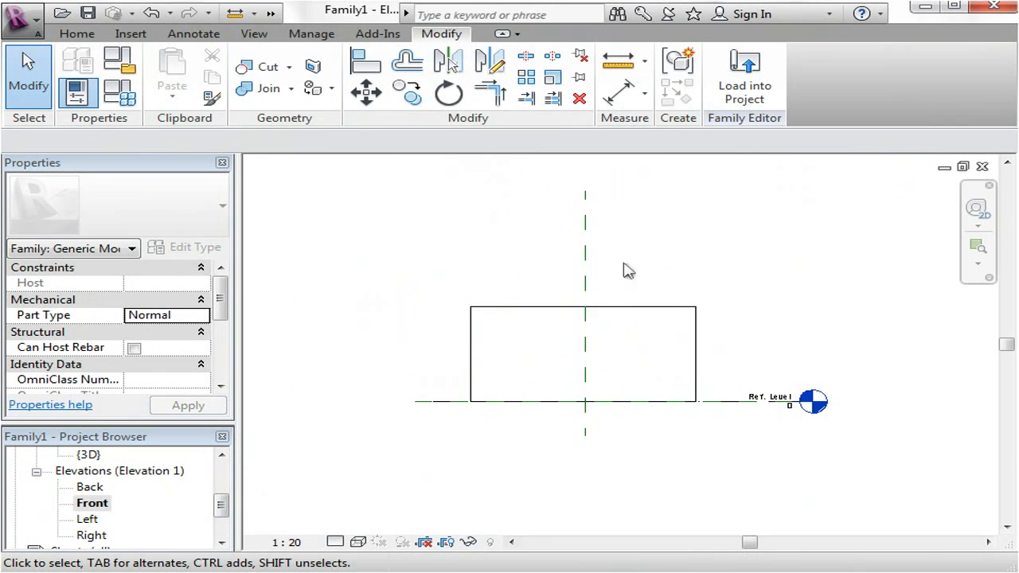
scroll(548, 286, "up", 1)
middle_click_drag(549, 287, 560, 314)
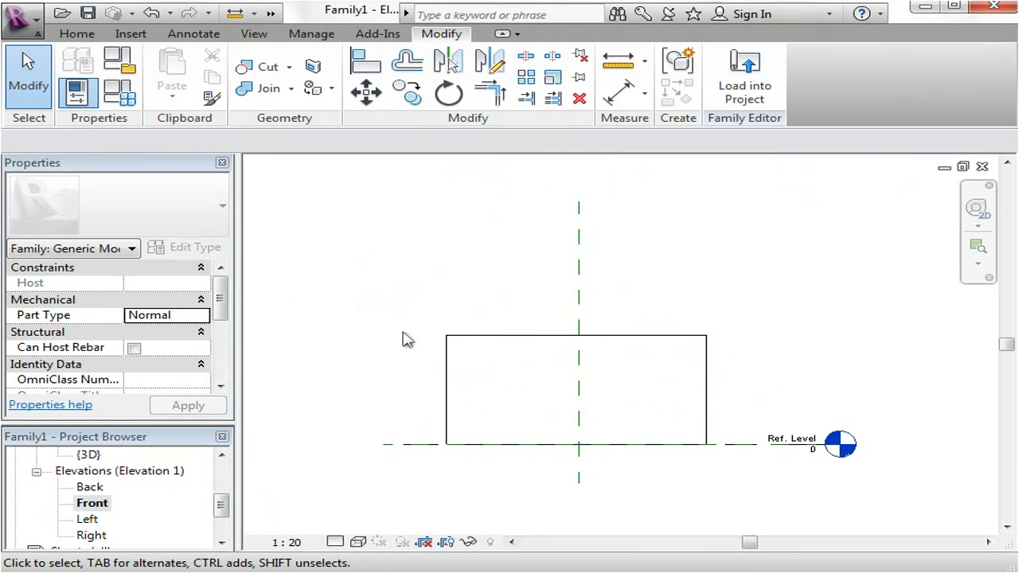
left_click(417, 288)
Create a reference plane from the box's top edge and extend both of its ends well beyond the box's sides
left_click(74, 37)
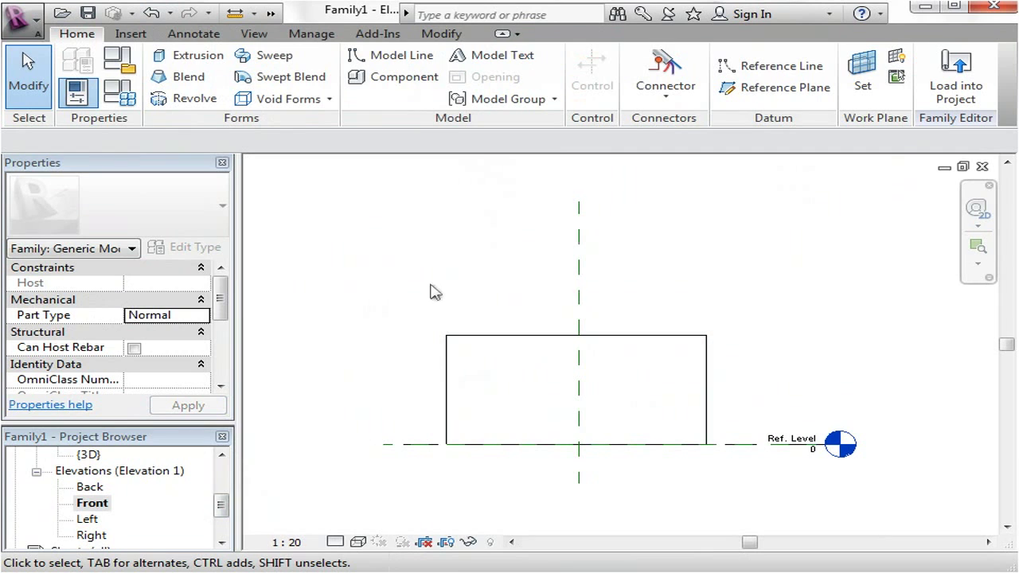
left_click(758, 91)
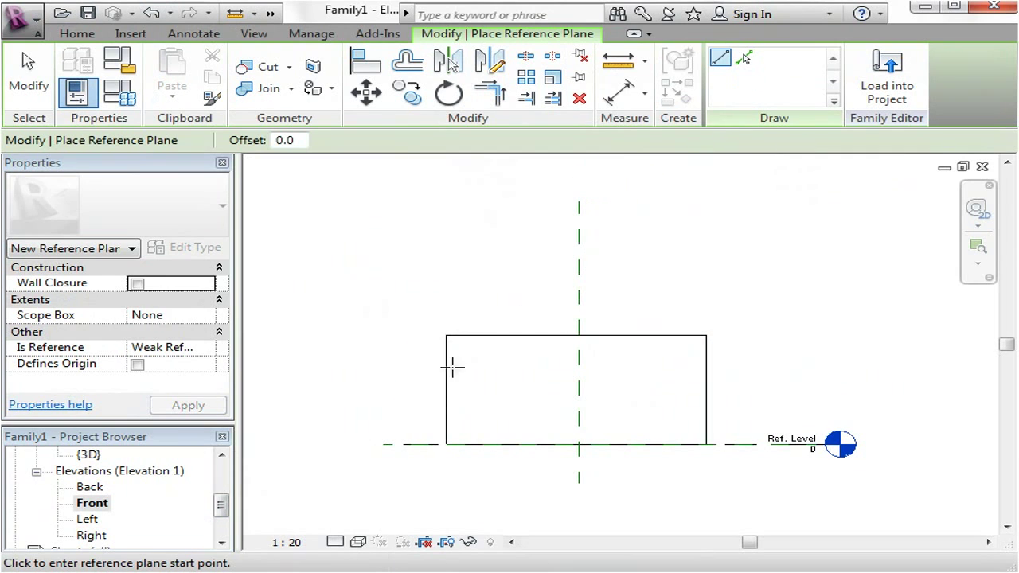
left_click(446, 336)
key("Escape")
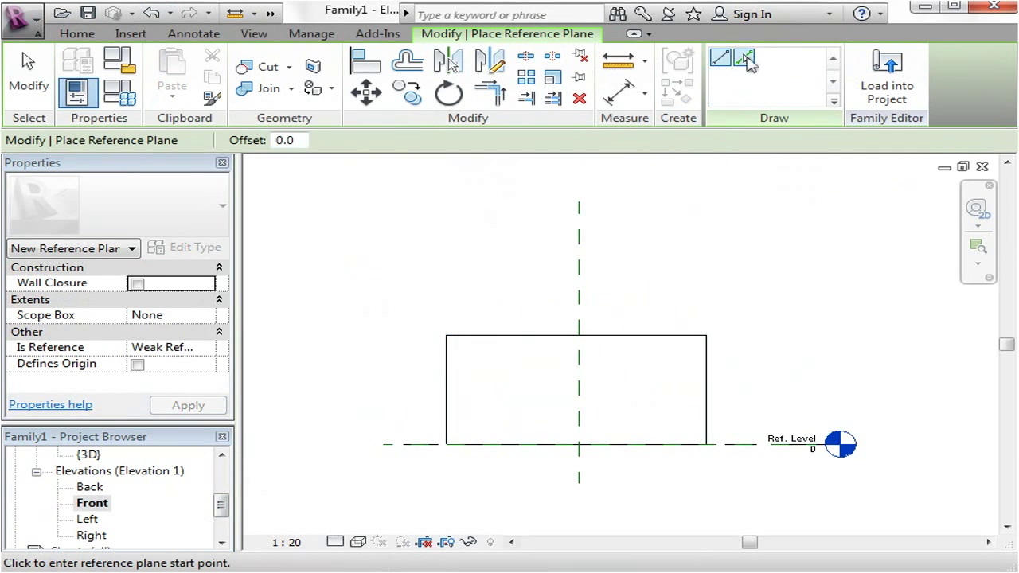
left_click(752, 58)
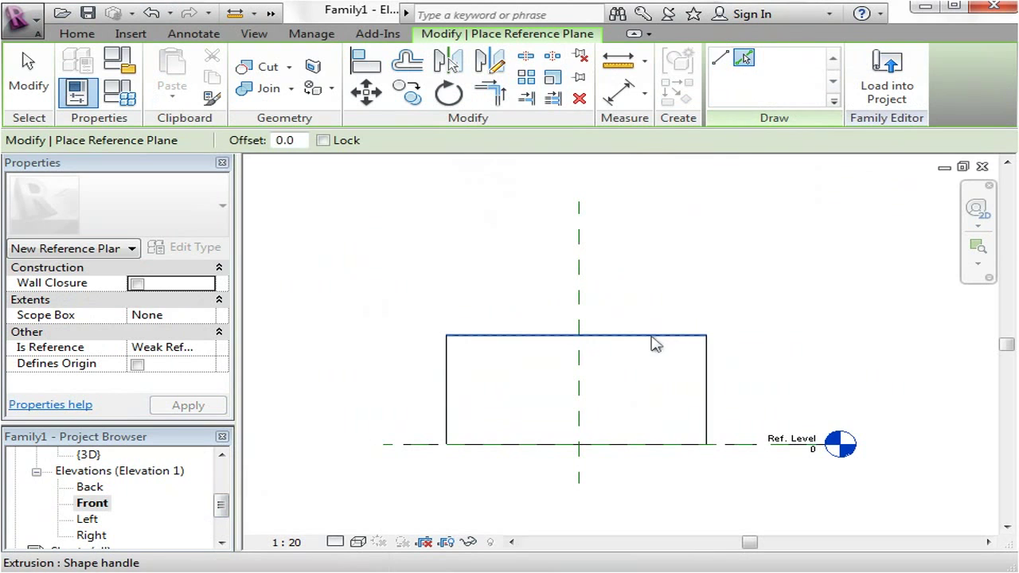
left_click_drag(711, 339, 818, 335)
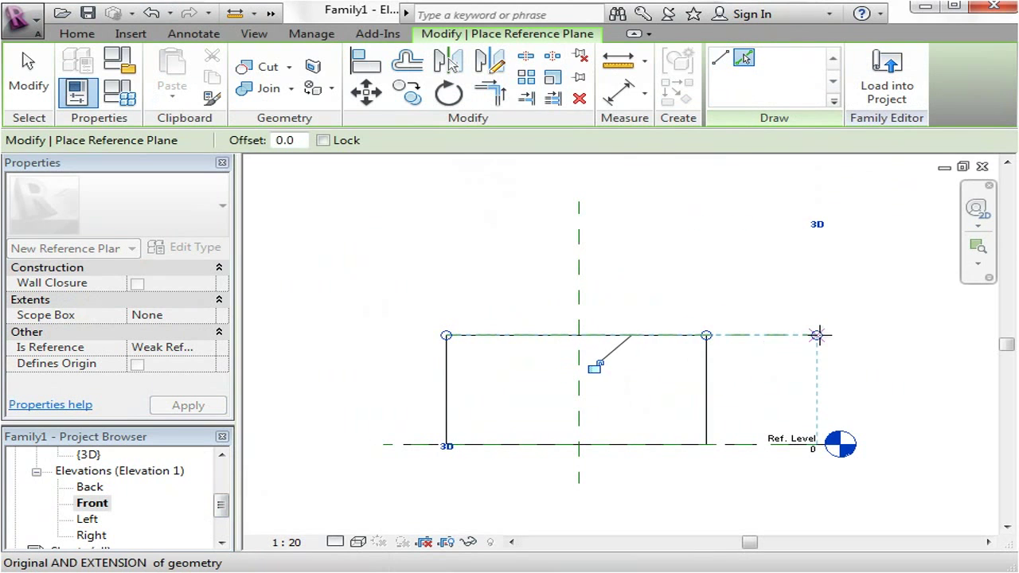
left_click_drag(448, 337, 359, 335)
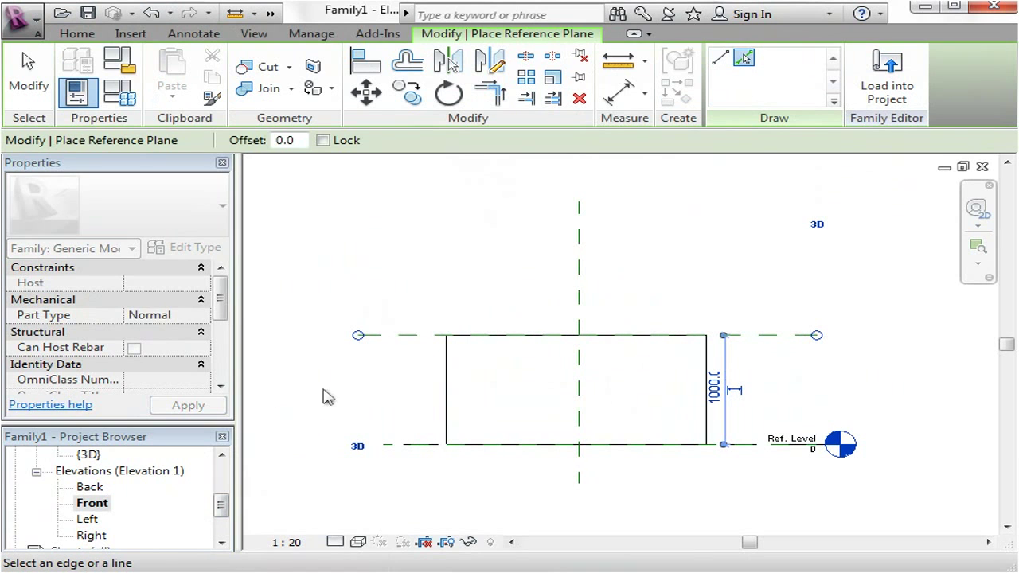
key("Escape")
key("Escape")
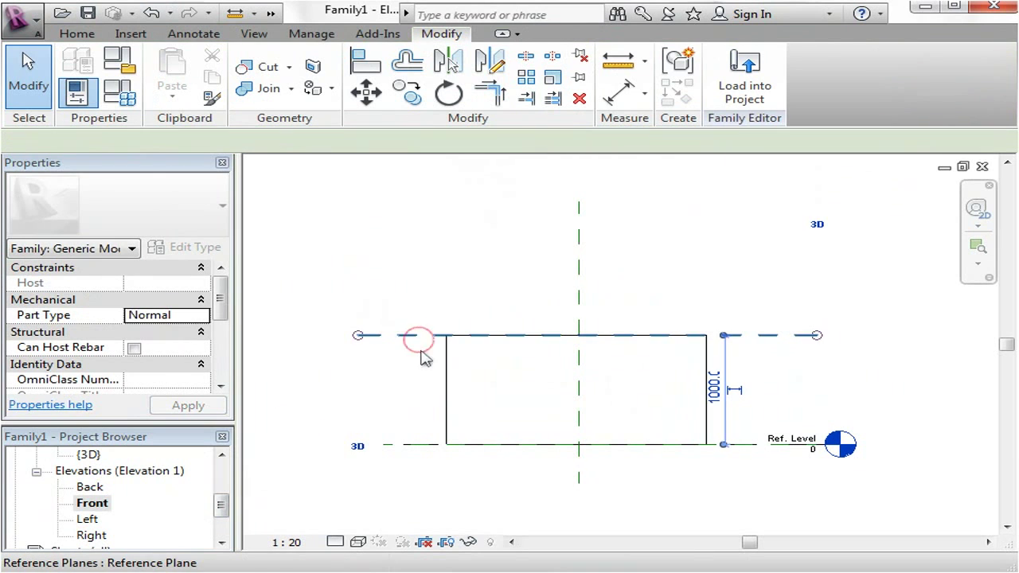
Name the reference plane at the top of the box "Top of Bar"
left_click(419, 341)
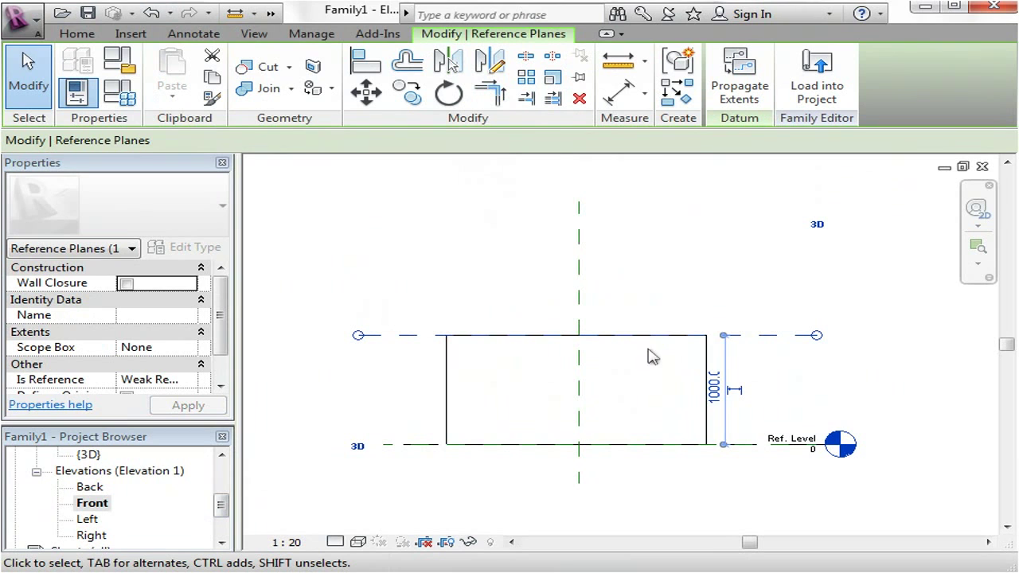
left_click(348, 390)
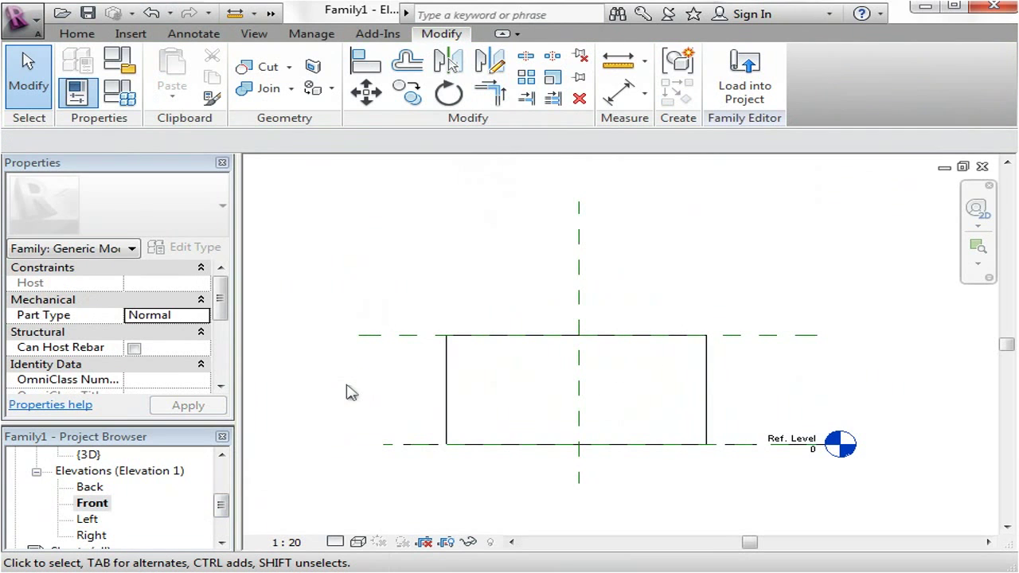
left_click(398, 336)
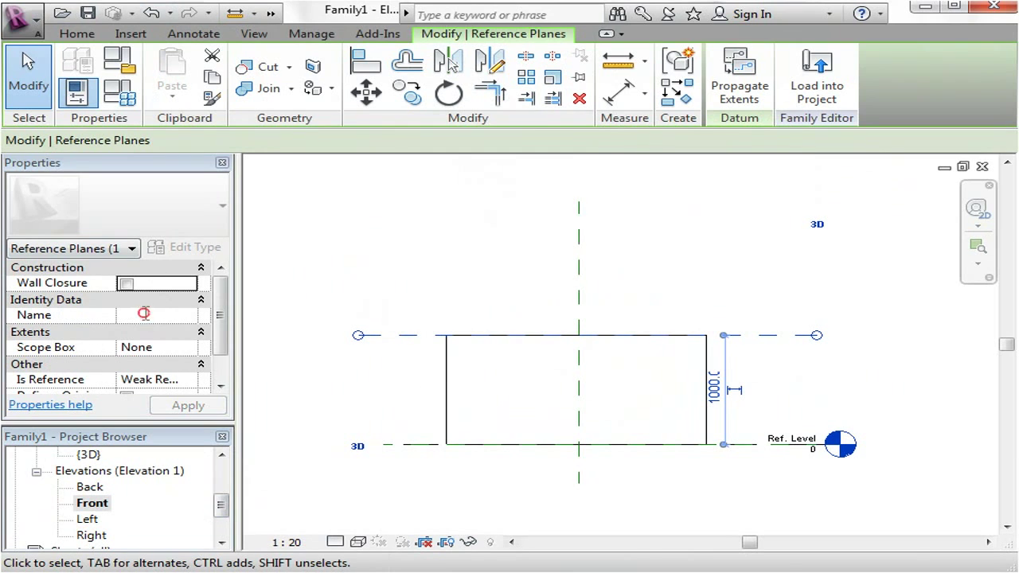
left_click(143, 314)
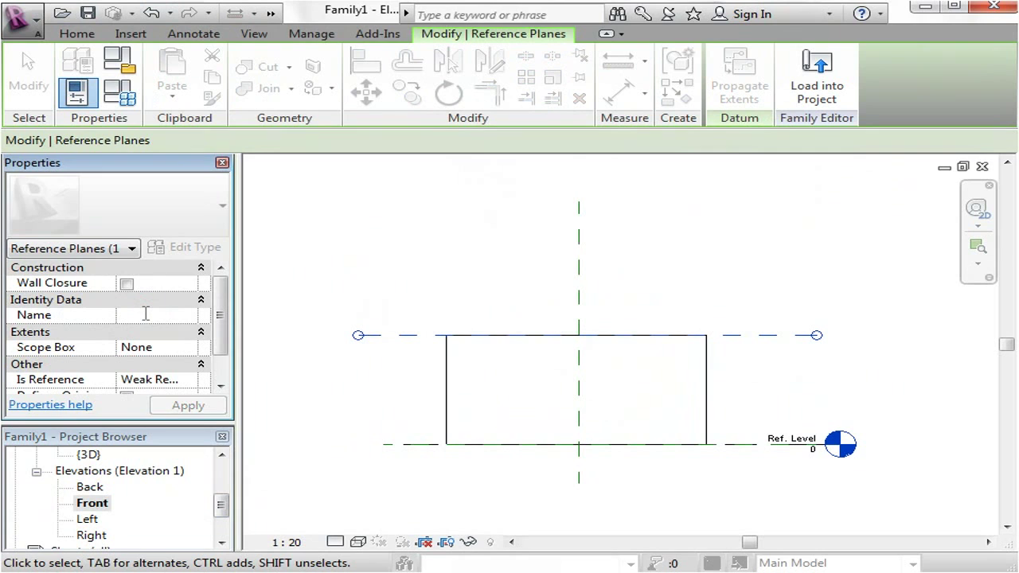
type("Top of Bar")
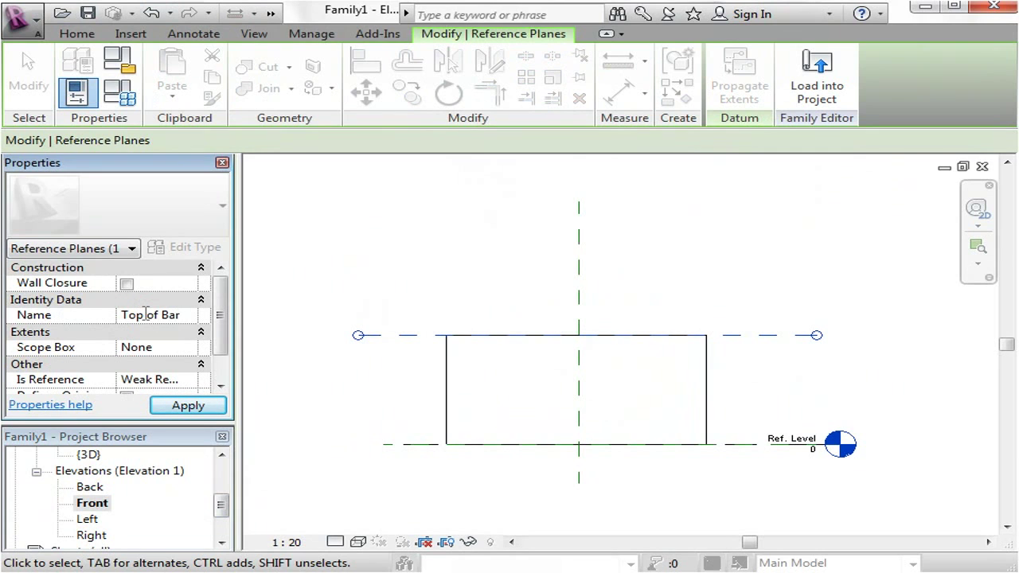
left_click(177, 407)
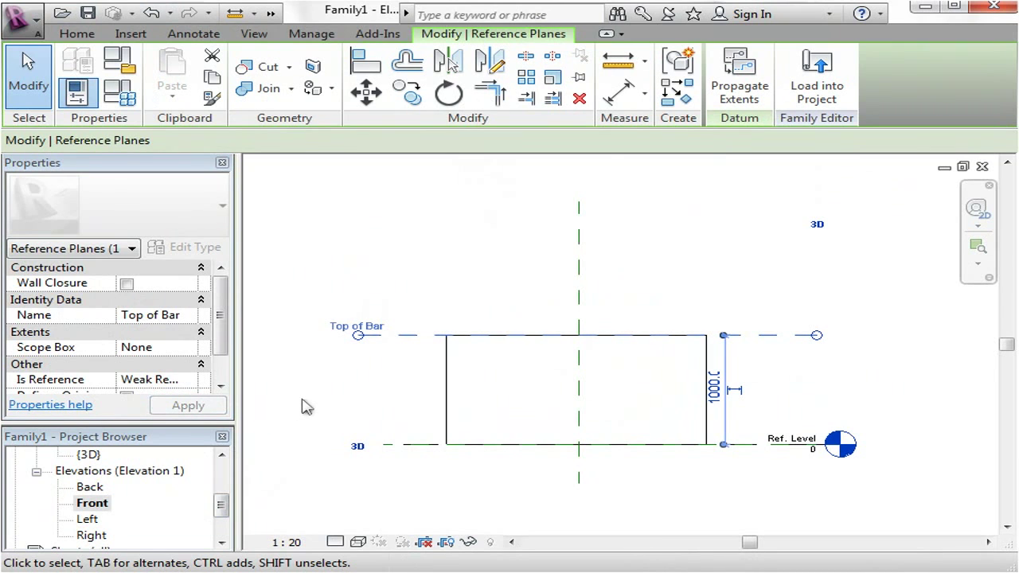
left_click(347, 368)
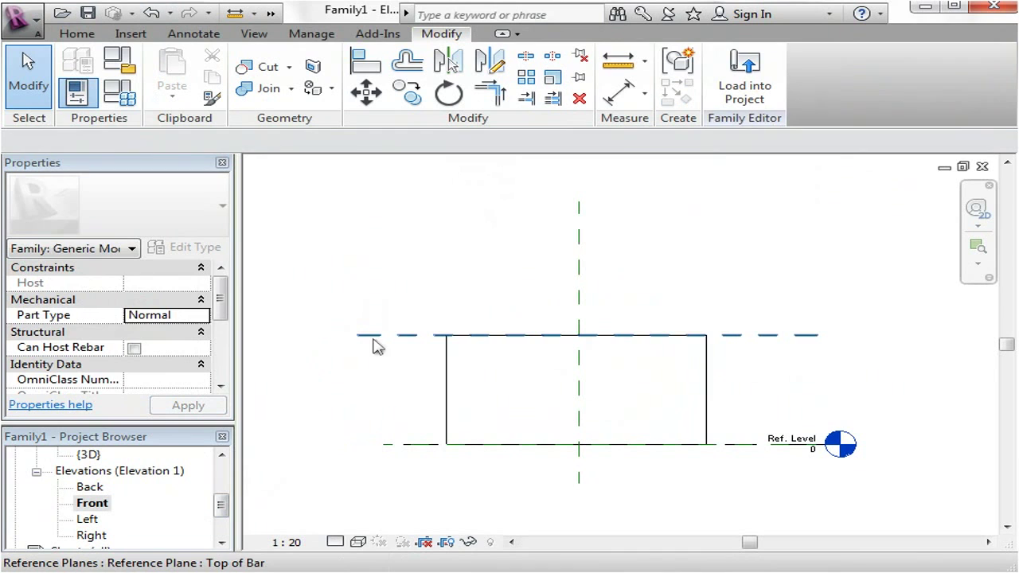
left_click(376, 339)
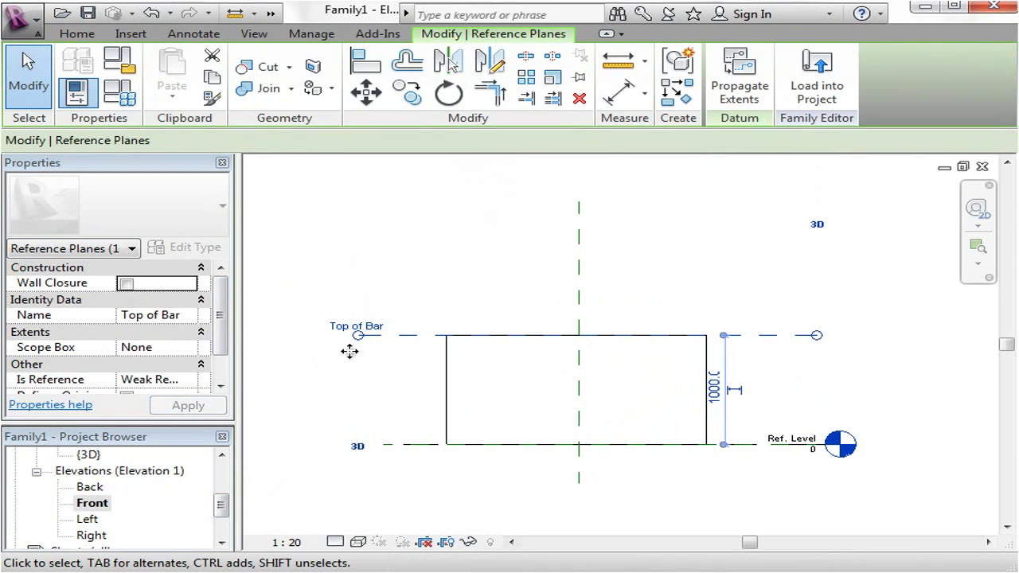
left_click(386, 377)
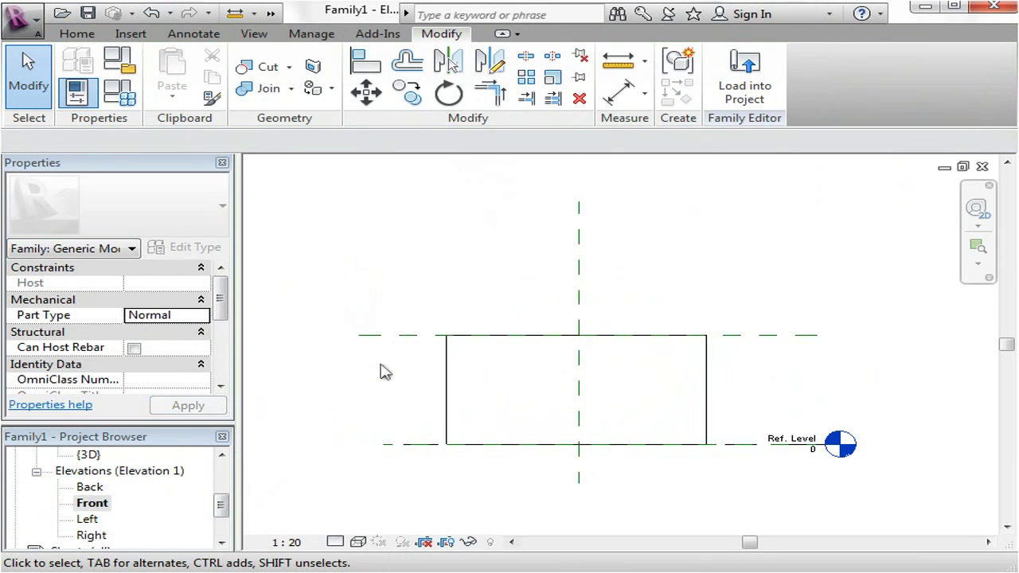
Open the Ref. Level floor plan view
left_click_drag(223, 512, 221, 470)
double_click(96, 487)
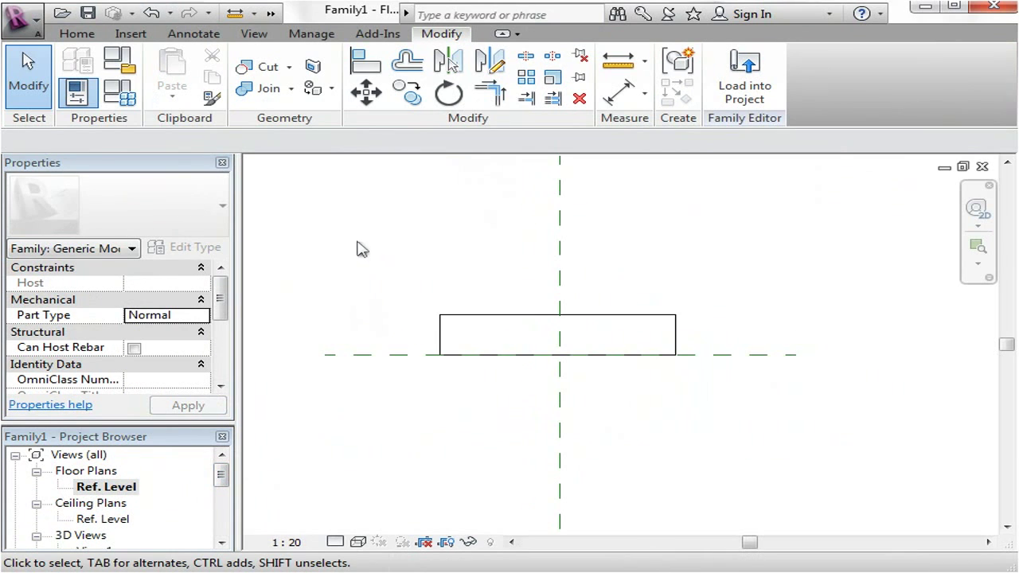
middle_click_drag(359, 249, 352, 273)
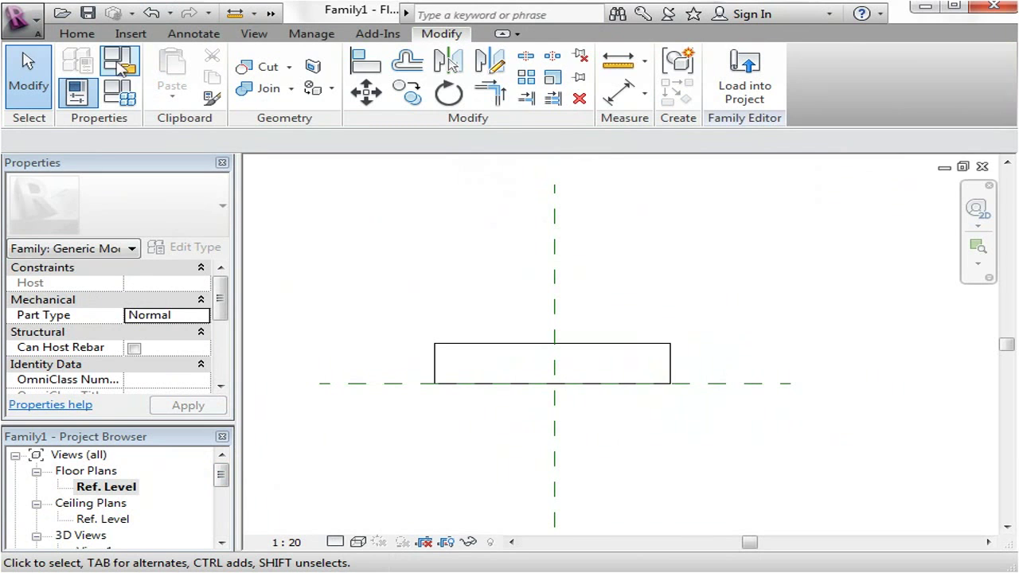
Set the current work plane to Reference Plane : Top of Bar
left_click(80, 35)
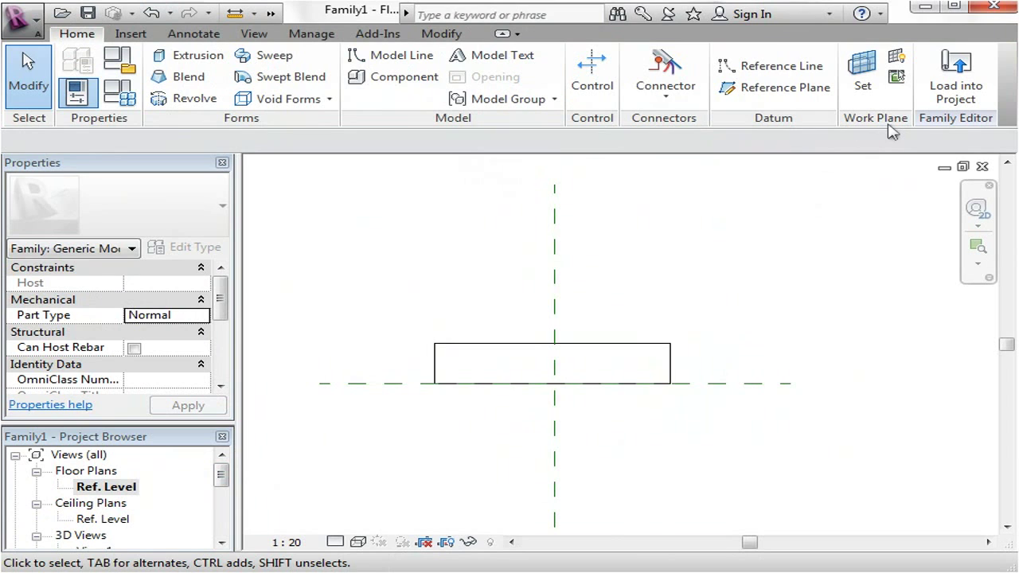
left_click(864, 83)
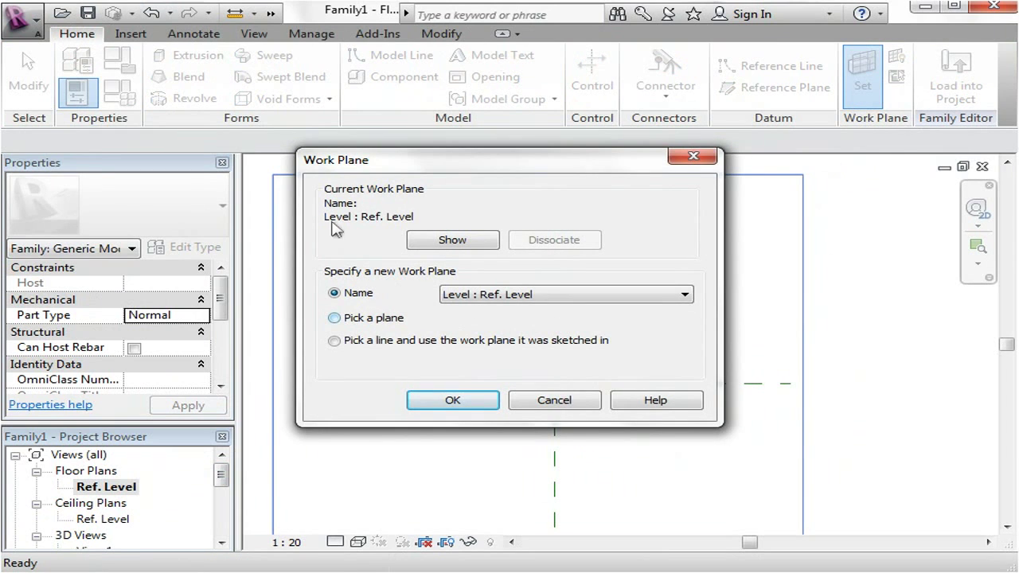
left_click(547, 301)
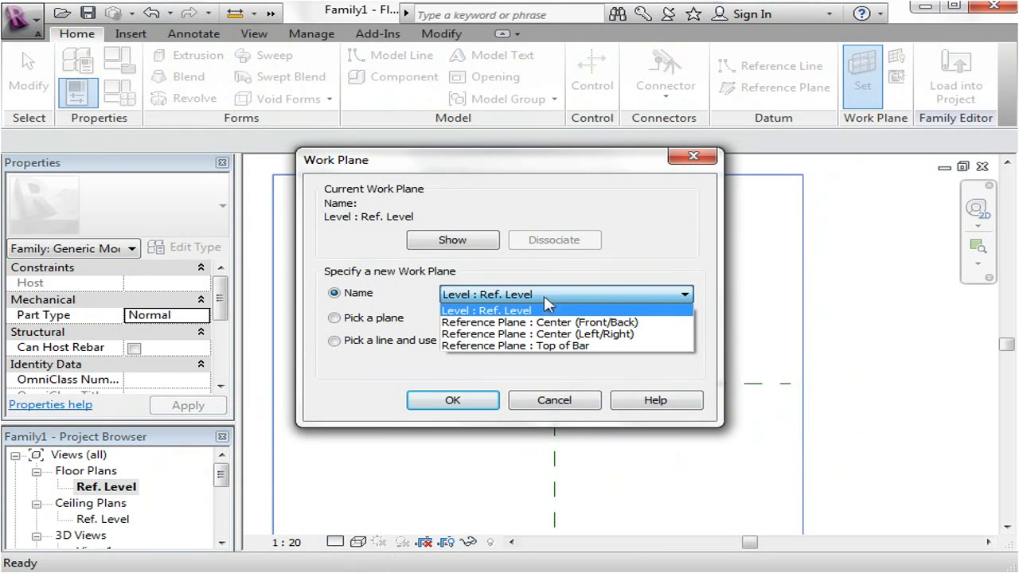
left_click(593, 346)
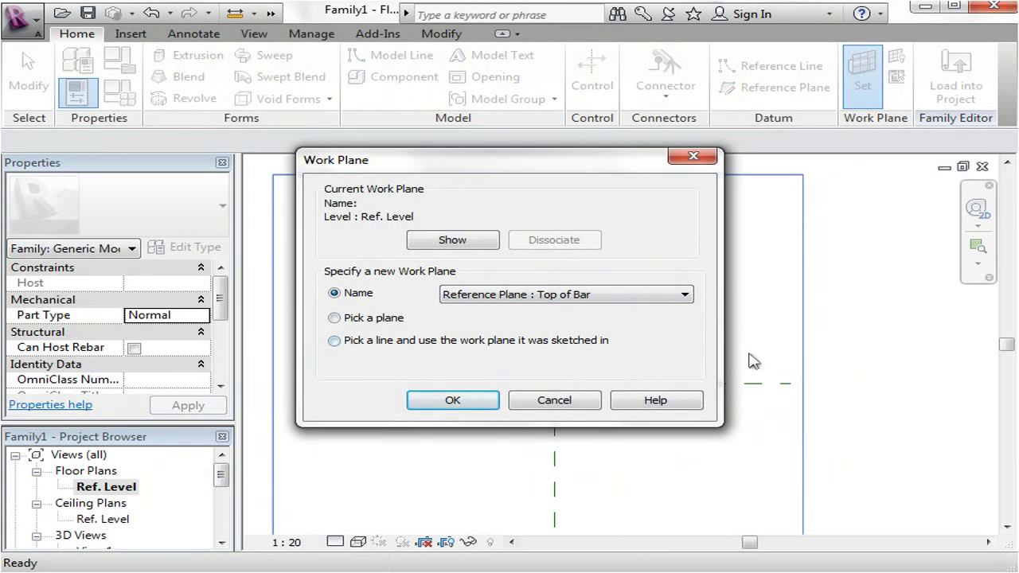
left_click(453, 400)
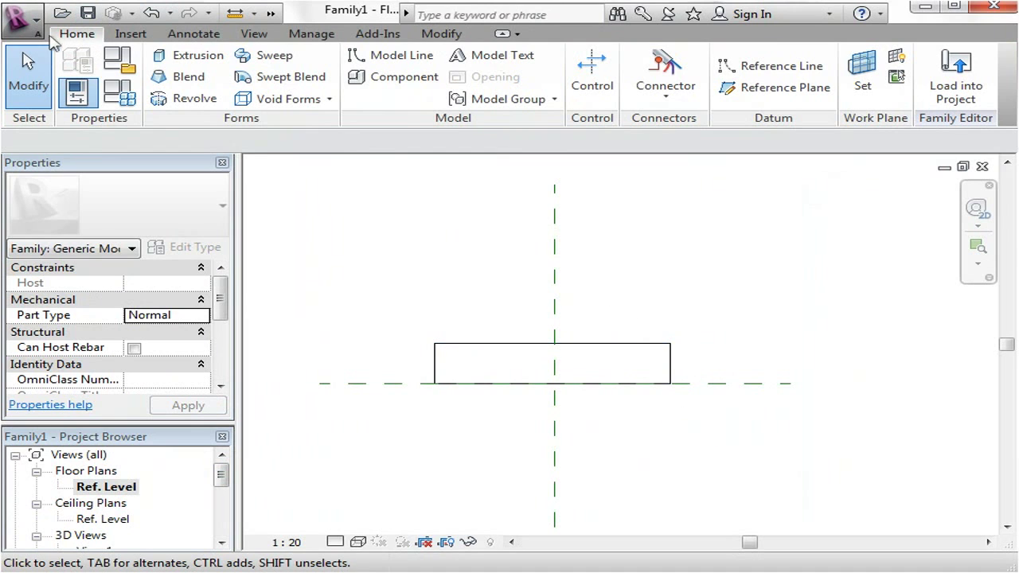
Sketch an extrusion rectangle around the box, its left edge about 1338 mm and upper edge about 976 mm from the center planes
left_click(184, 59)
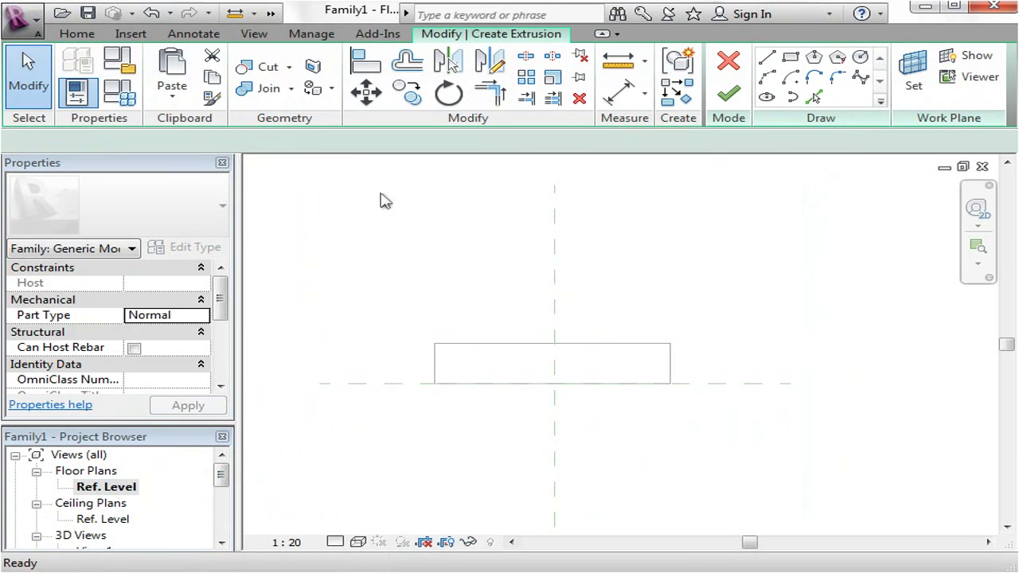
left_click(791, 58)
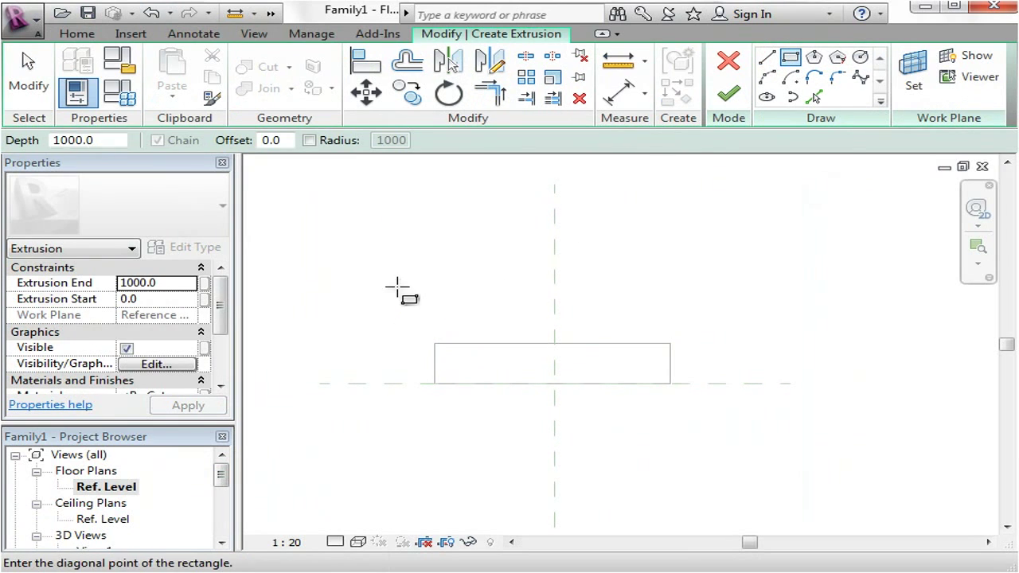
left_click(715, 436)
Set the extrusion end of the larger rectangle to 100 mm and finish the extrusion
left_click(169, 287)
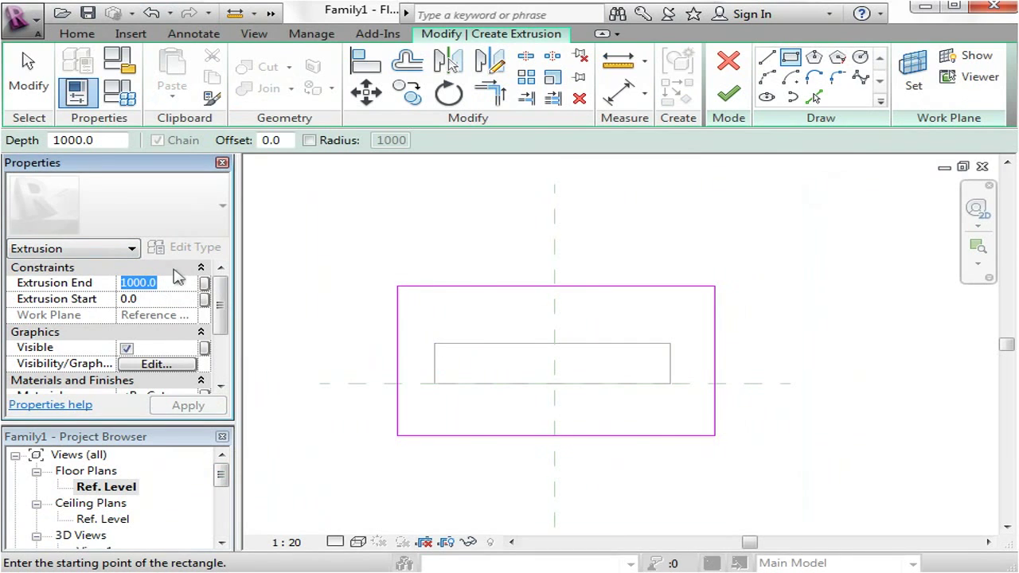
type("100")
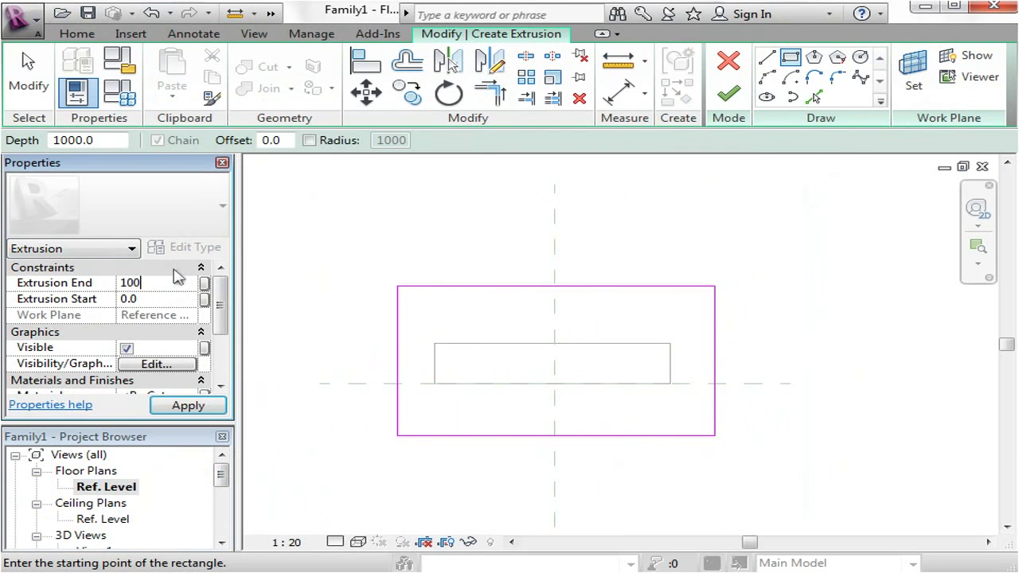
left_click(188, 406)
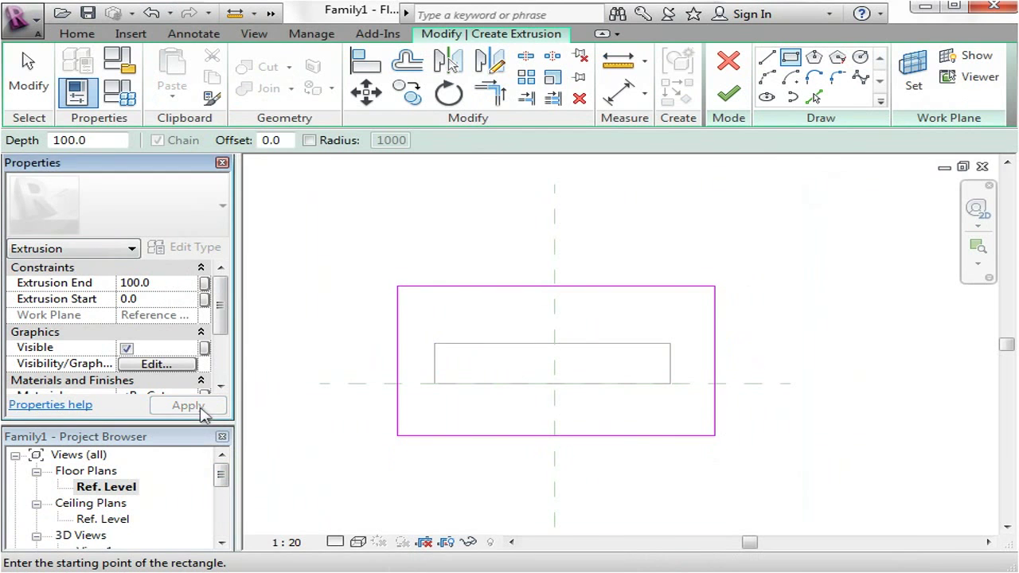
left_click(726, 100)
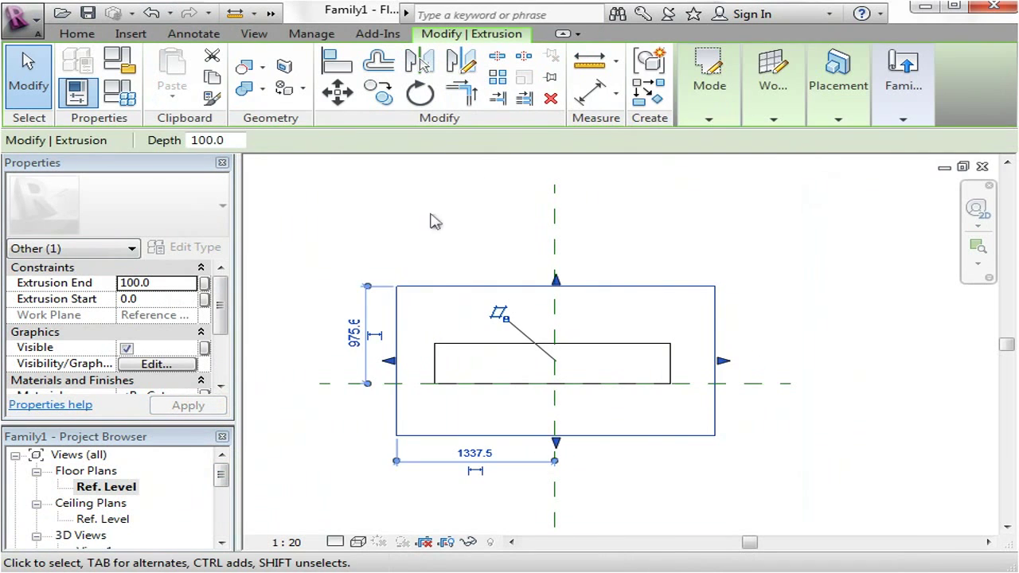
left_click(433, 221)
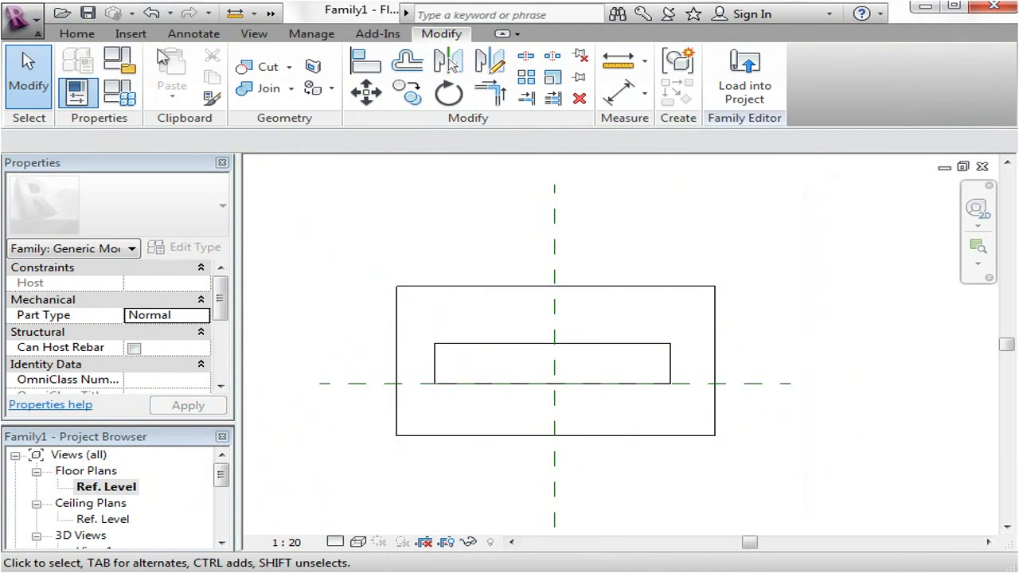
Open the default 3D view and orbit the model to examine how the slab sits on the box
left_click(254, 34)
left_click(201, 79)
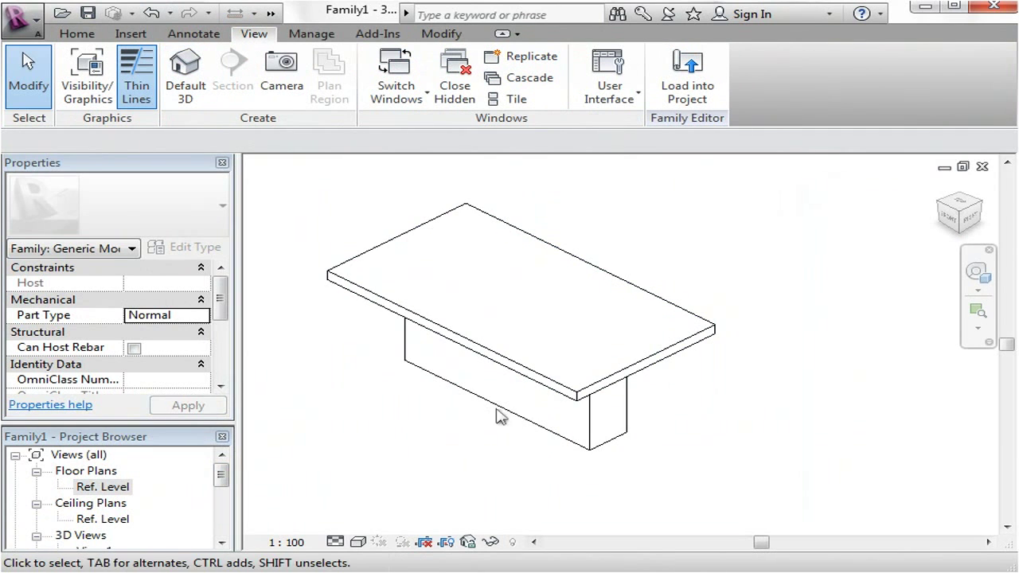
middle_click_drag(587, 430, 642, 446)
middle_click_drag(609, 413, 721, 320, "shift")
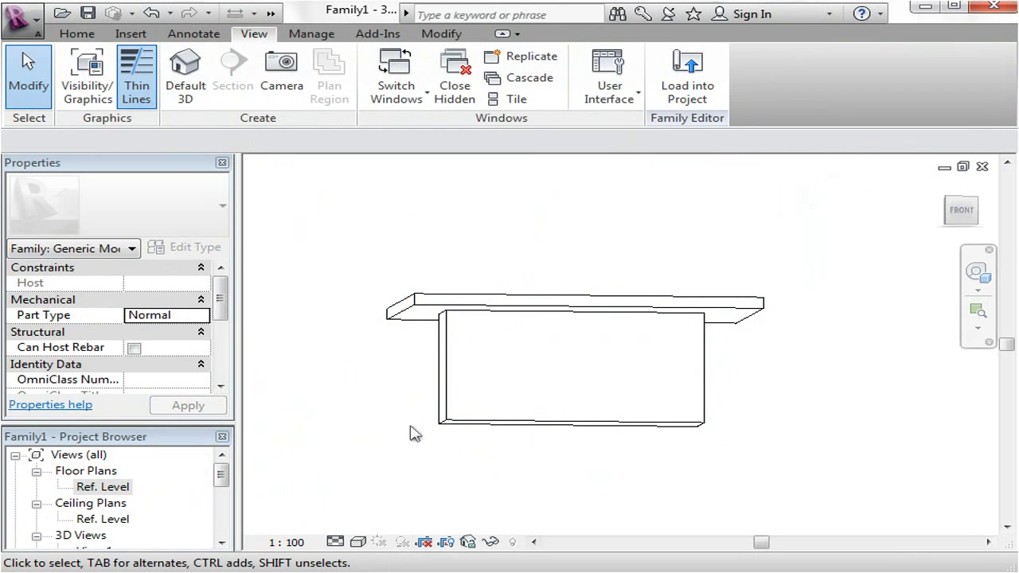
middle_click_drag(411, 433, 451, 466, "shift")
middle_click_drag(826, 387, 767, 375, "shift")
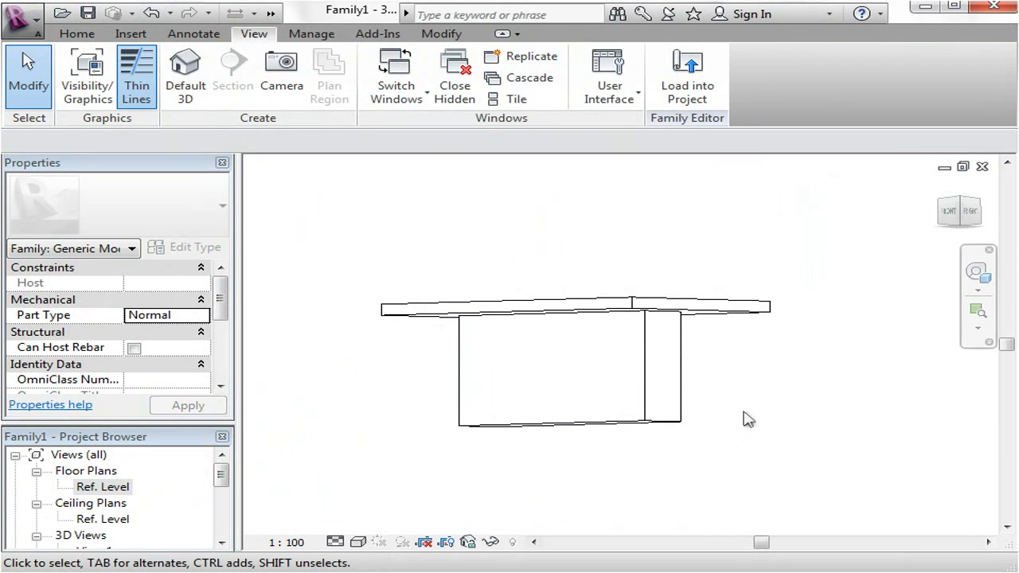
middle_click_drag(748, 419, 364, 412, "shift")
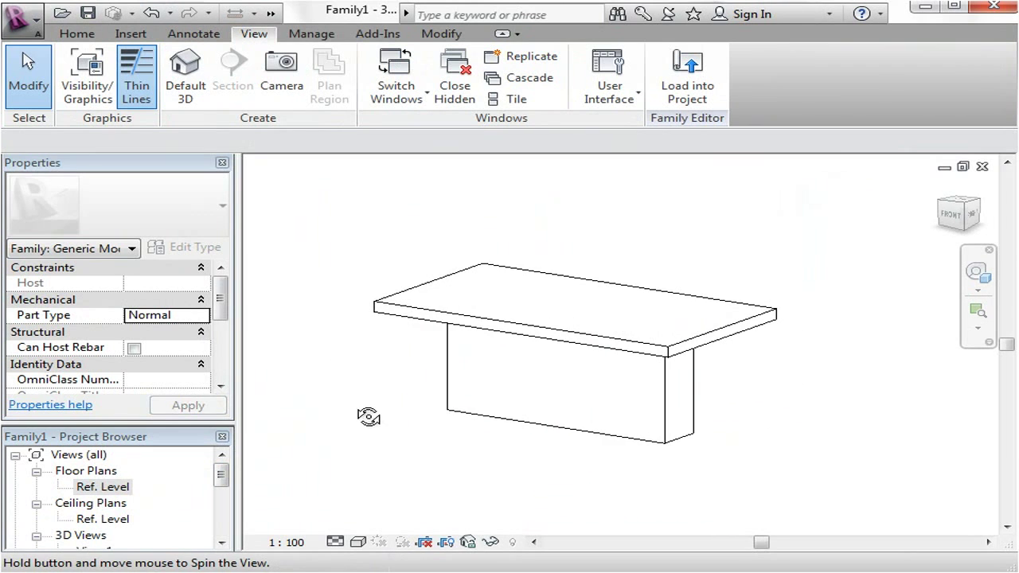
Delete the slab extrusion that sits on top of the box
left_click(73, 33)
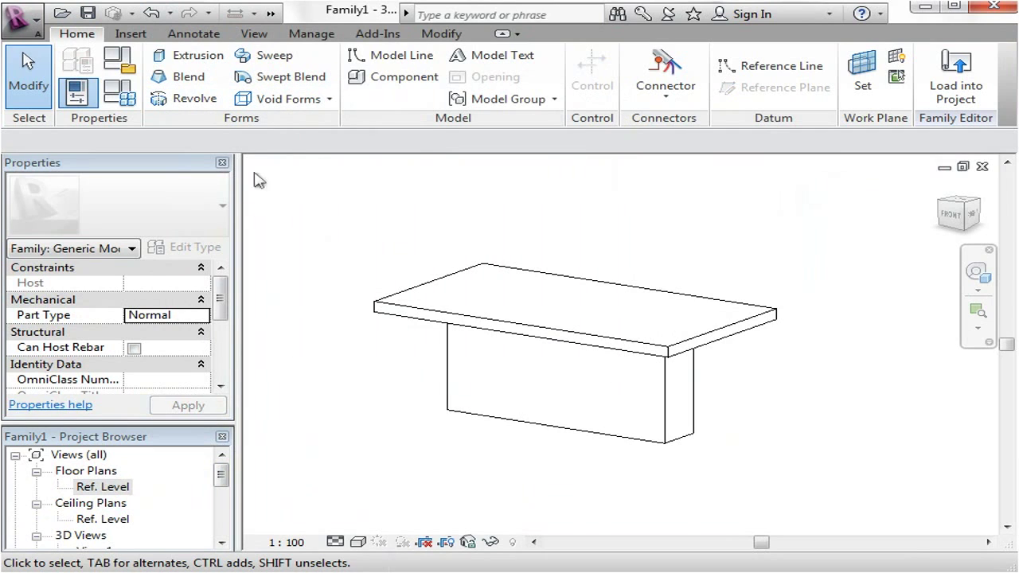
mouse_move(476, 440)
middle_mouse_down()
mouse_move(485, 454)
mouse_move(462, 451)
middle_mouse_up()
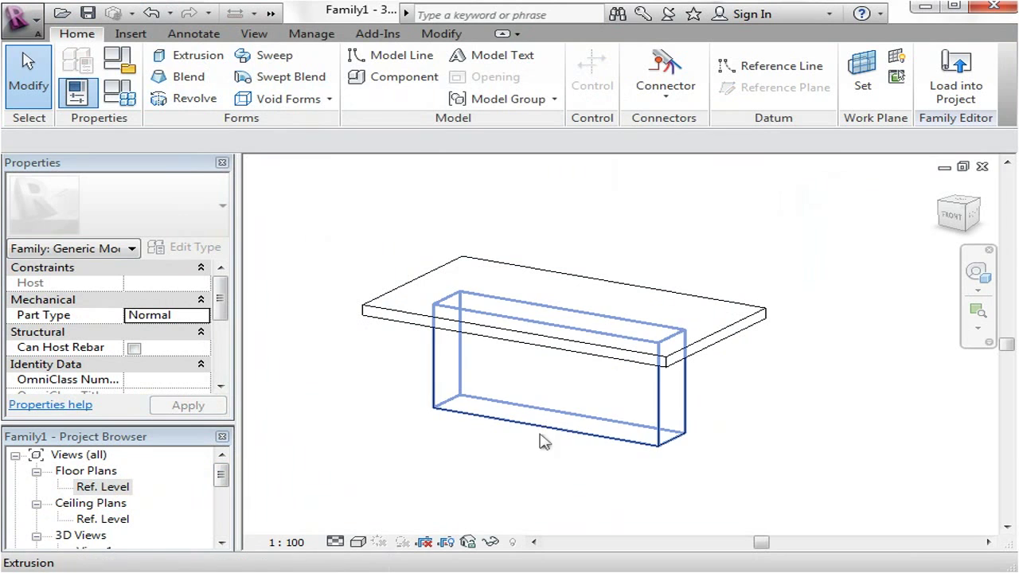
scroll(716, 387, "up", 2)
middle_click_drag(758, 387, 837, 412)
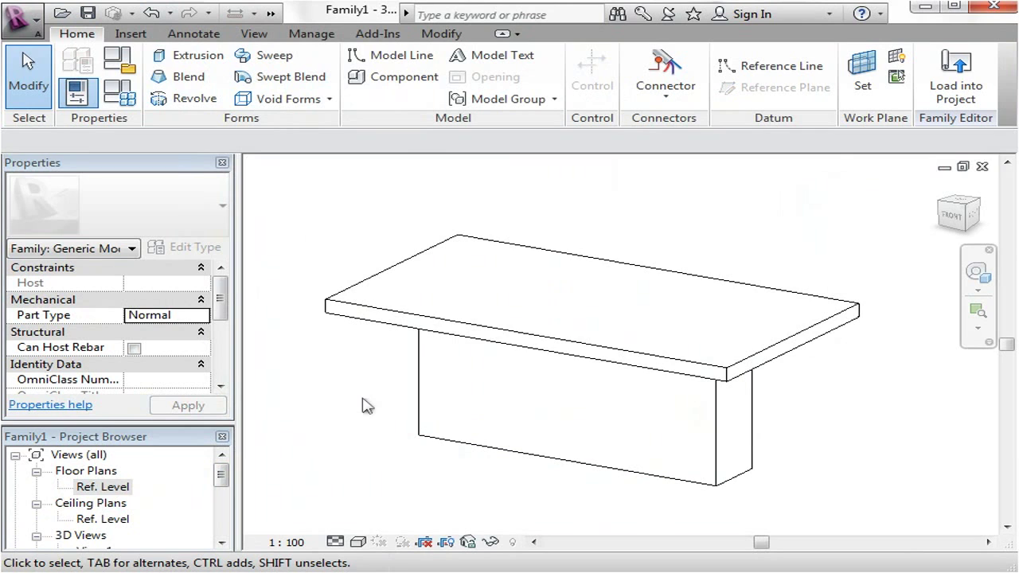
scroll(353, 342, "down", 3)
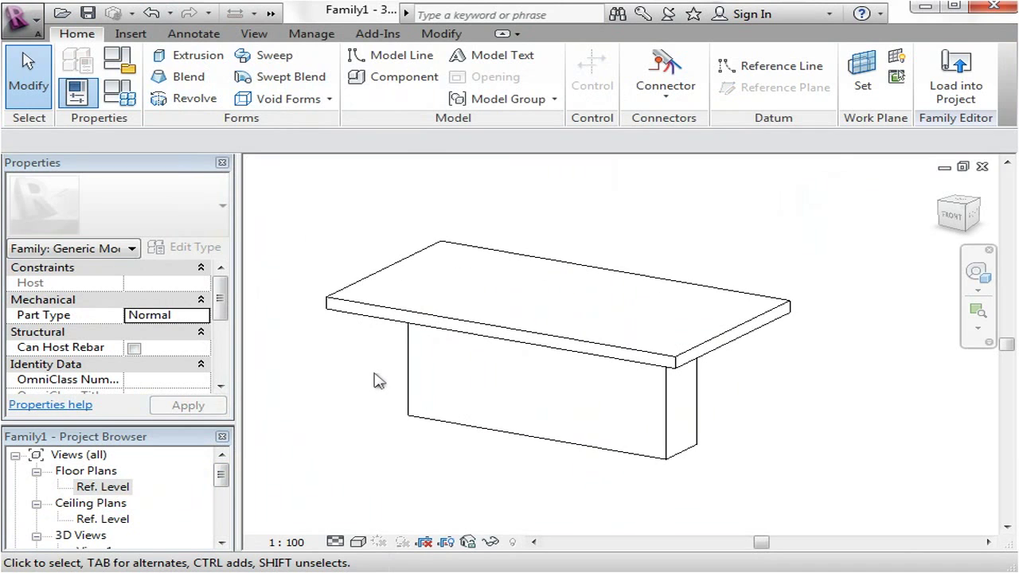
middle_click_drag(379, 381, 357, 385)
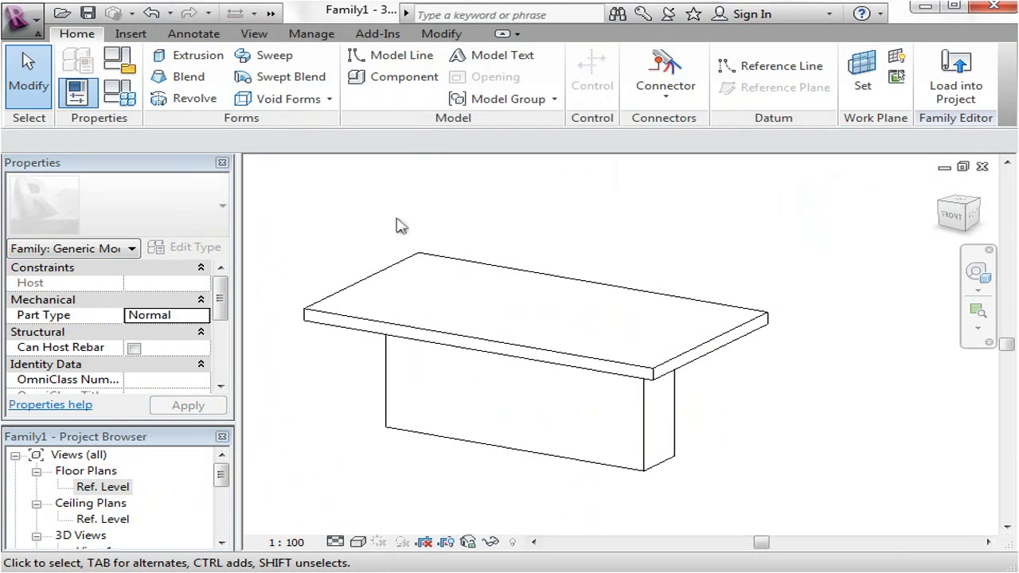
scroll(402, 227, "down", 1)
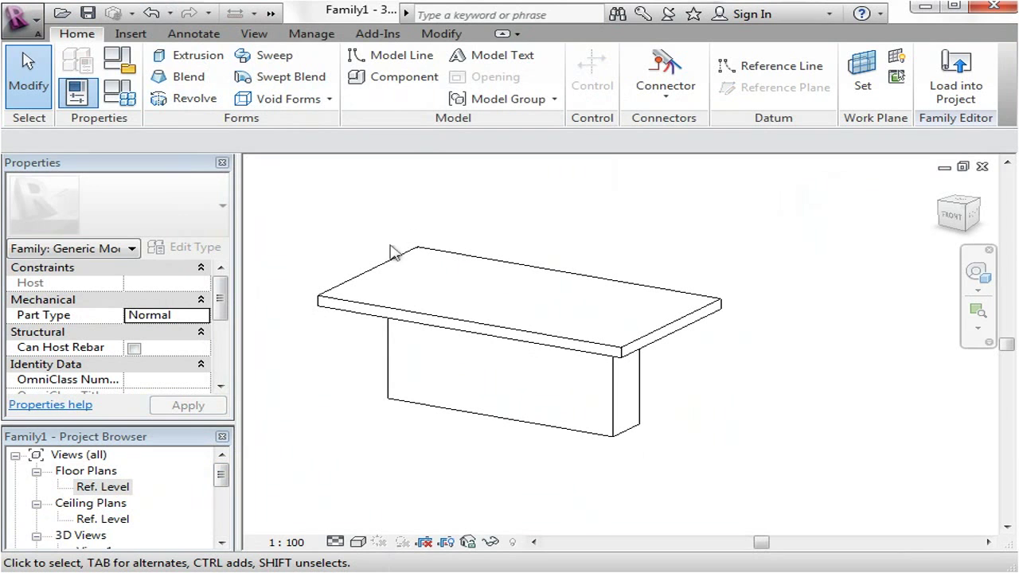
left_click(369, 312)
key("Delete")
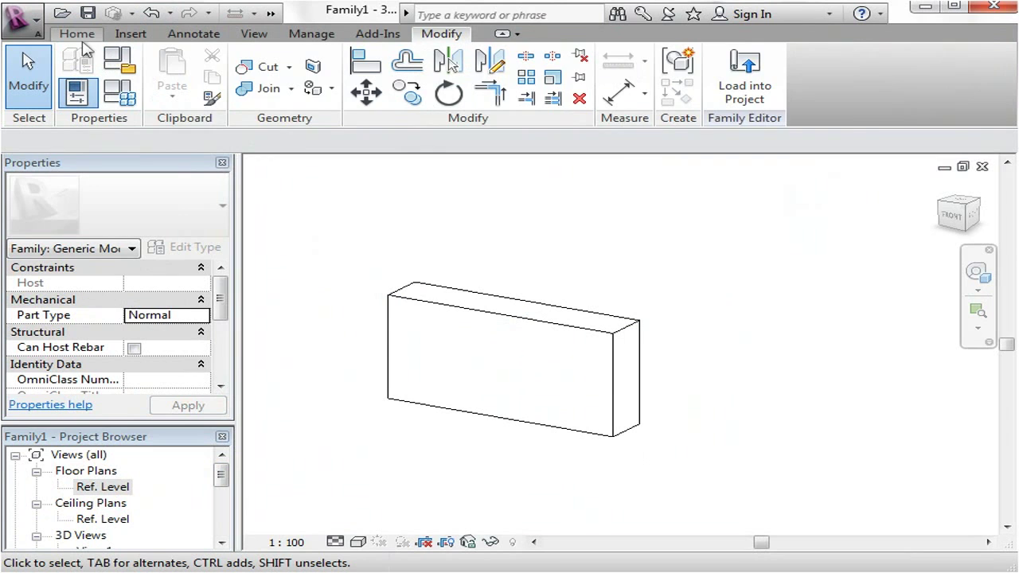
left_click(77, 33)
left_click(876, 97)
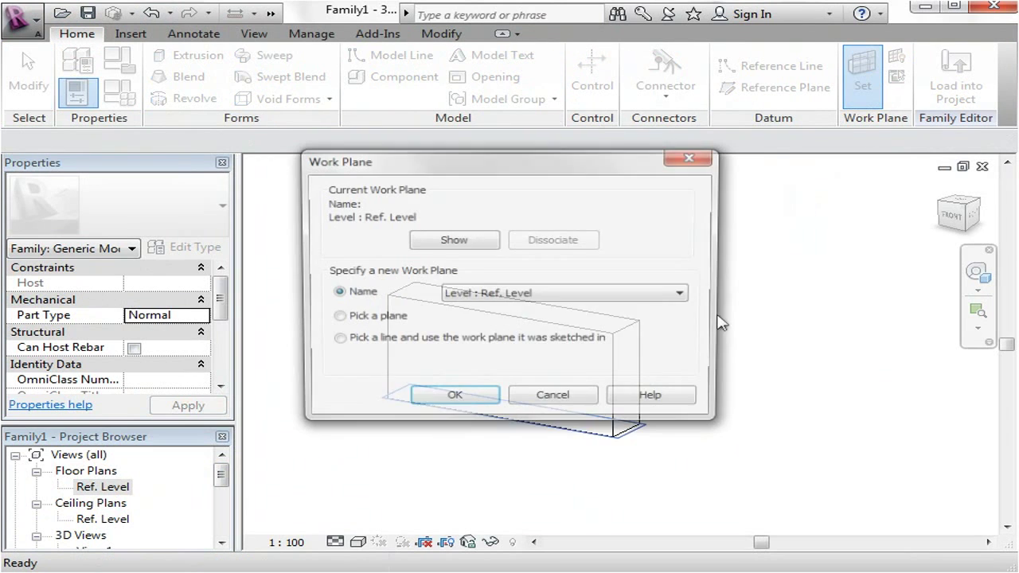
left_click(526, 295)
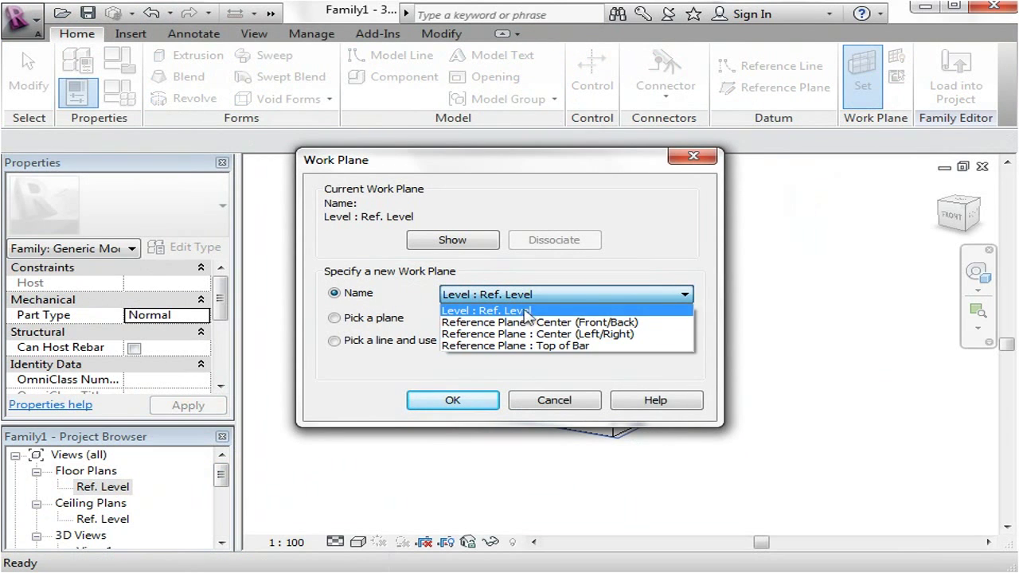
left_click(518, 311)
left_click(548, 405)
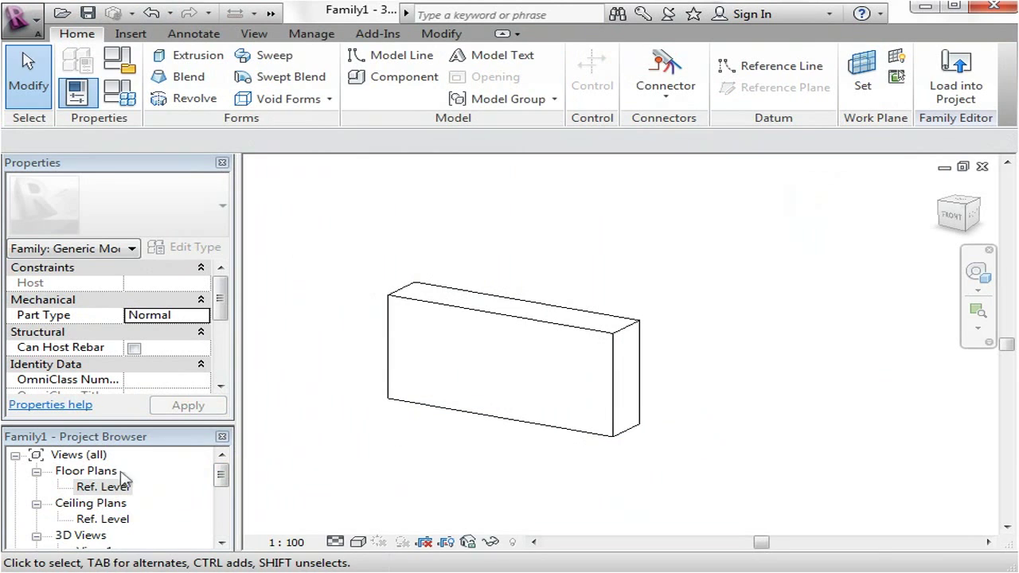
Open the Ref. Level floor plan view and check the dimensions of the box extrusion
double_click(101, 488)
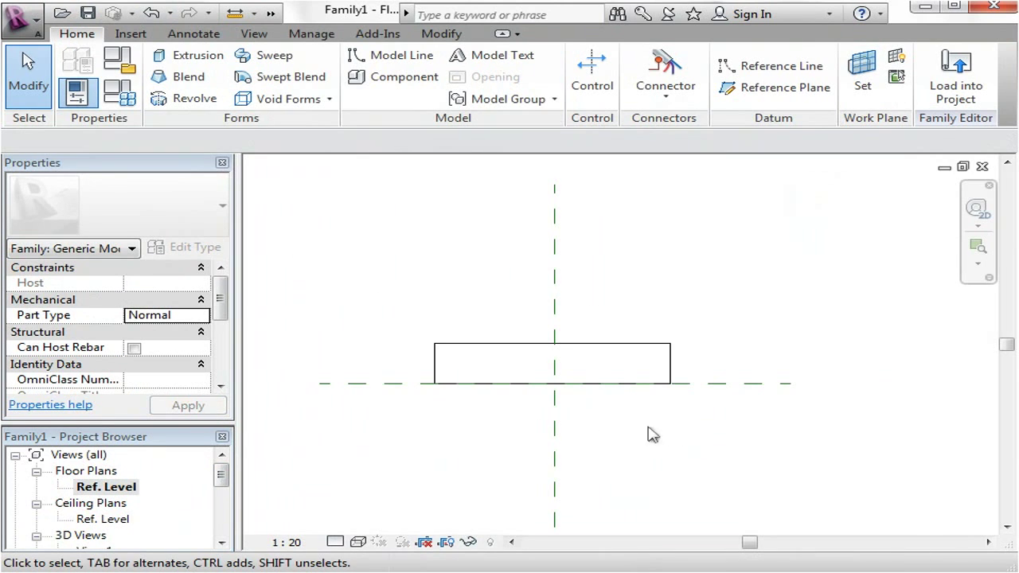
scroll(510, 442, "up", 1)
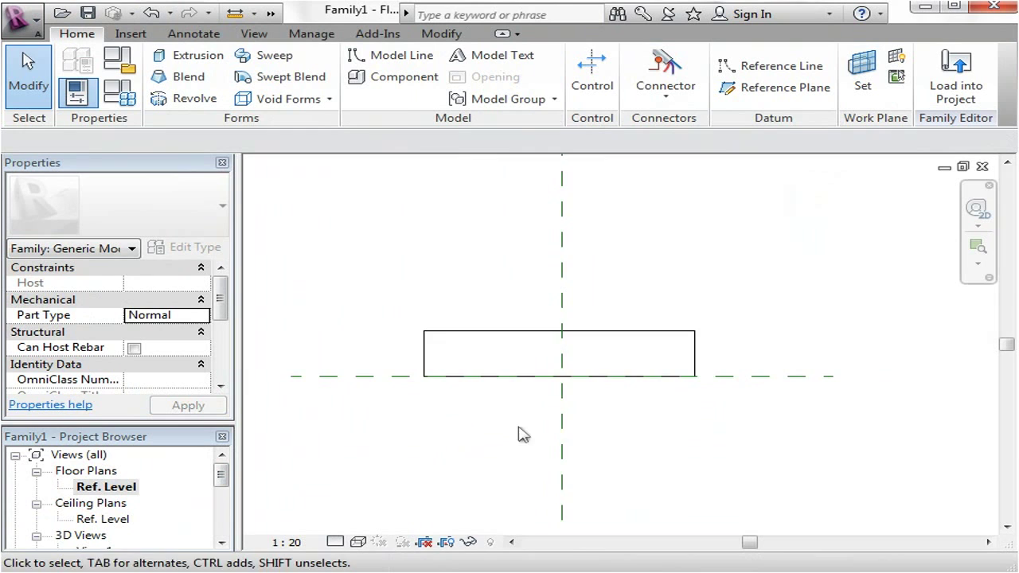
middle_click_drag(519, 432, 494, 438)
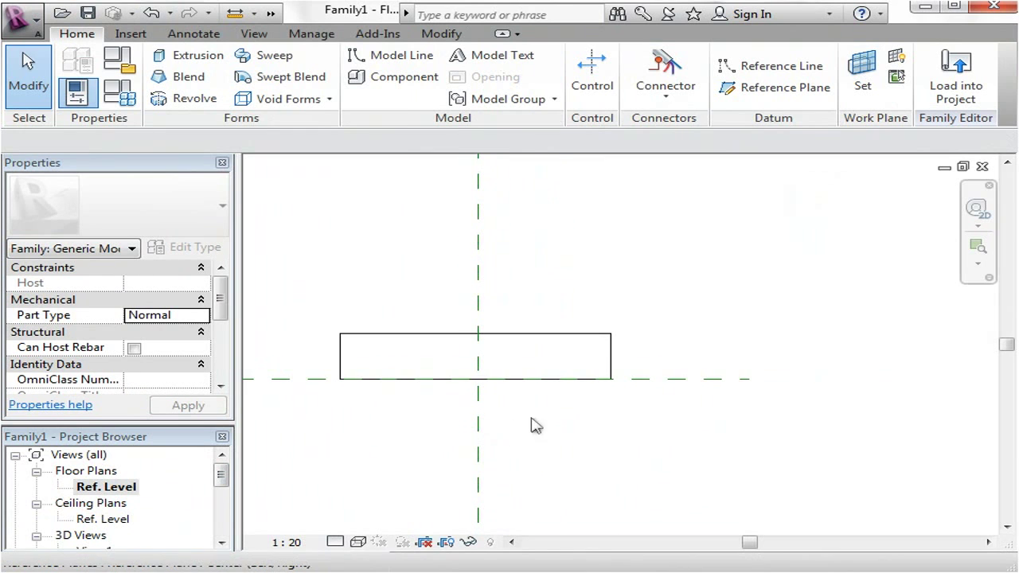
scroll(571, 425, "down", 1)
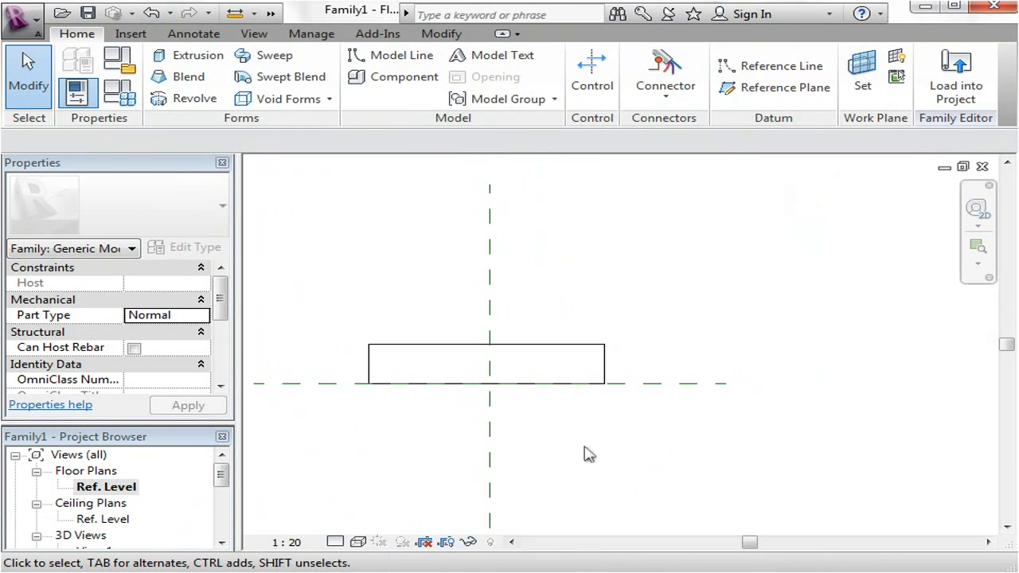
middle_click_drag(628, 468, 599, 445)
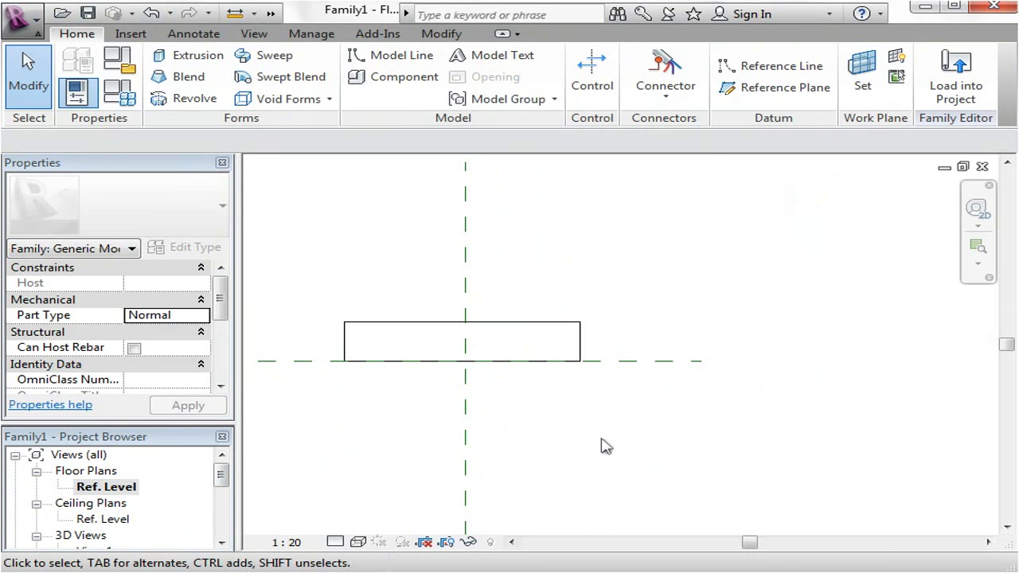
middle_click_drag(590, 438, 545, 442)
scroll(545, 443, "down", 1)
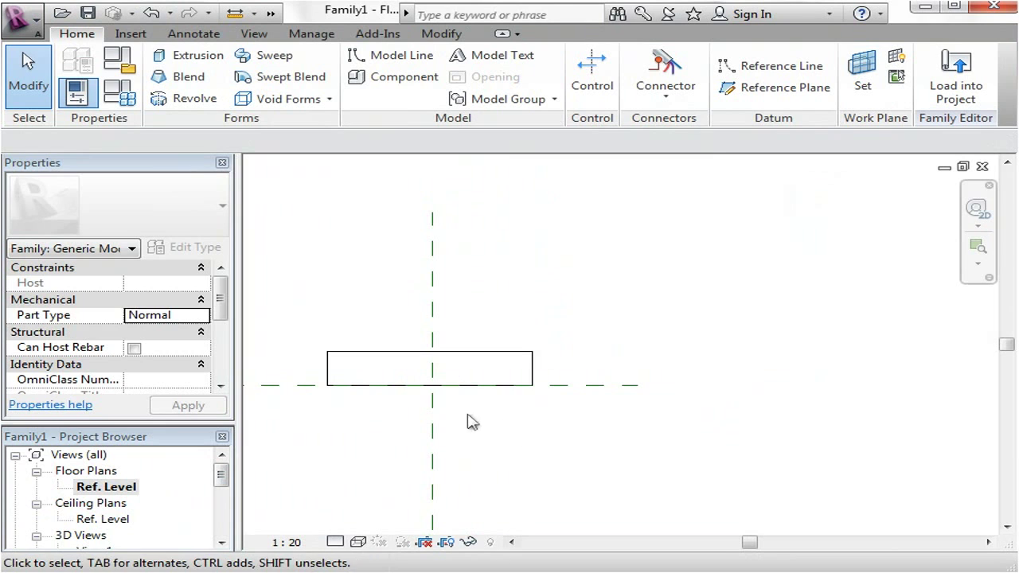
scroll(310, 409, "up", 1)
middle_click_drag(344, 413, 364, 428)
left_click(344, 376)
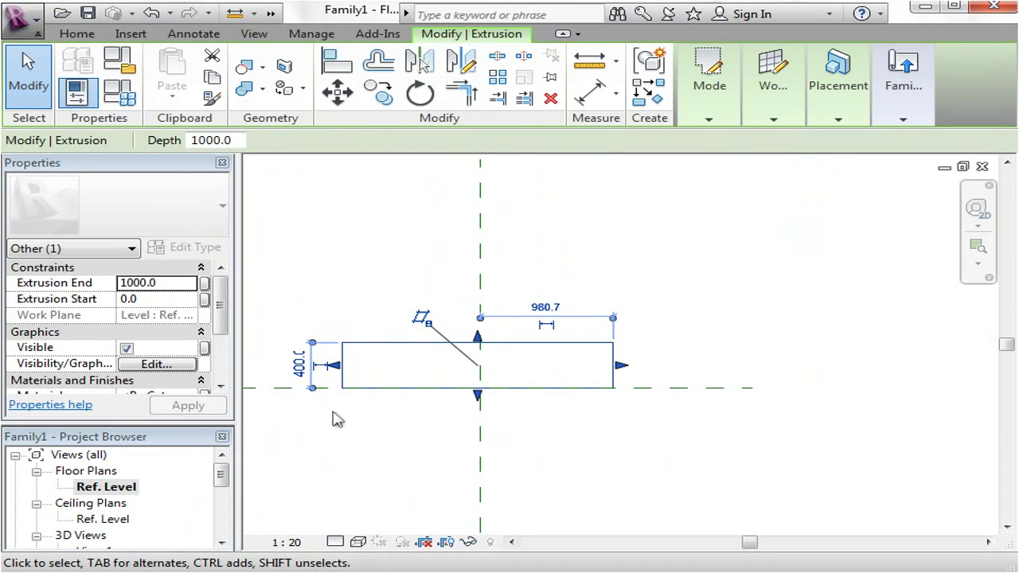
left_click(333, 414)
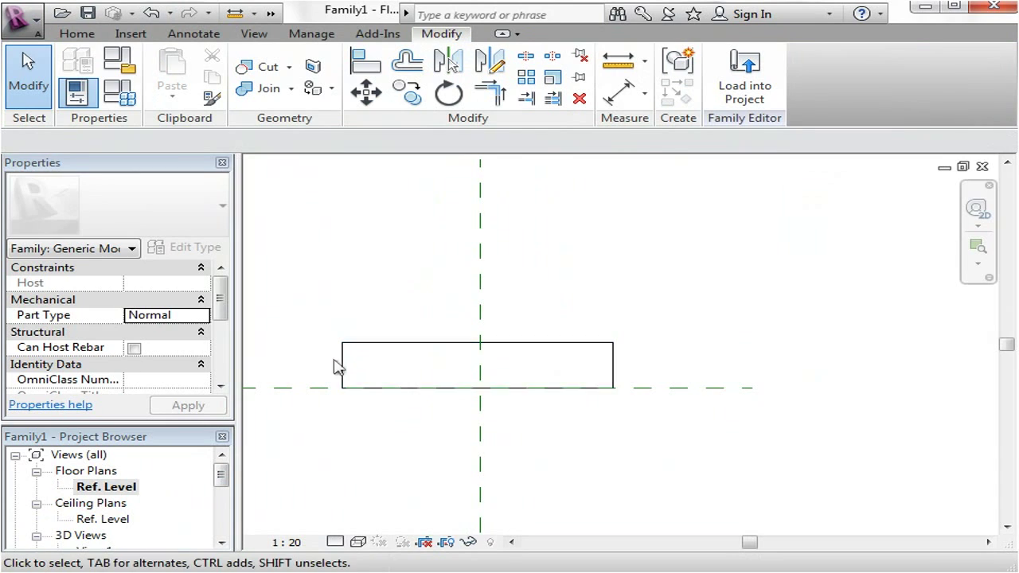
Place an aligned dimension between the two short ends of the box, positioned above it in plan
middle_click_drag(358, 294, 423, 294)
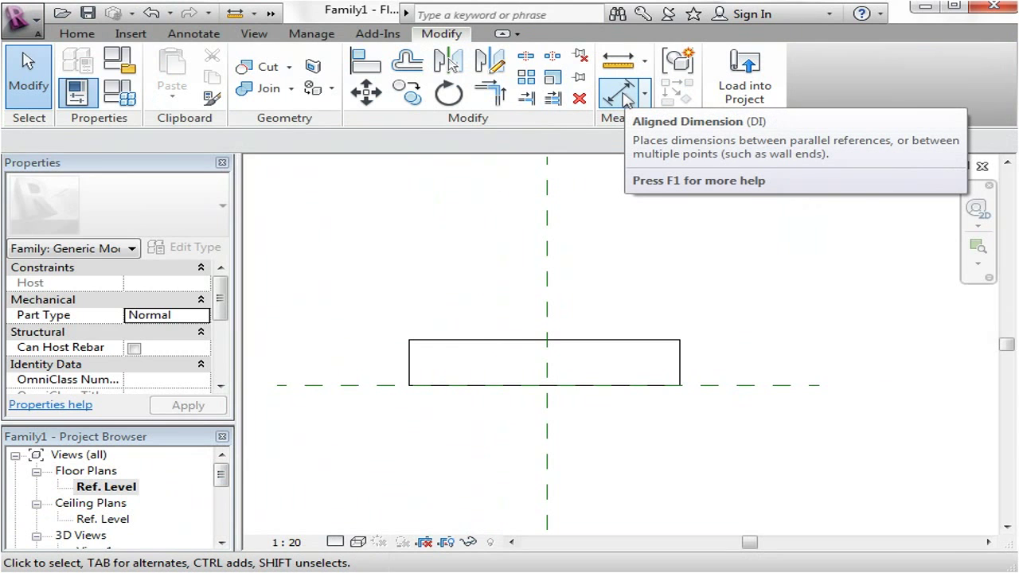
left_click(624, 94)
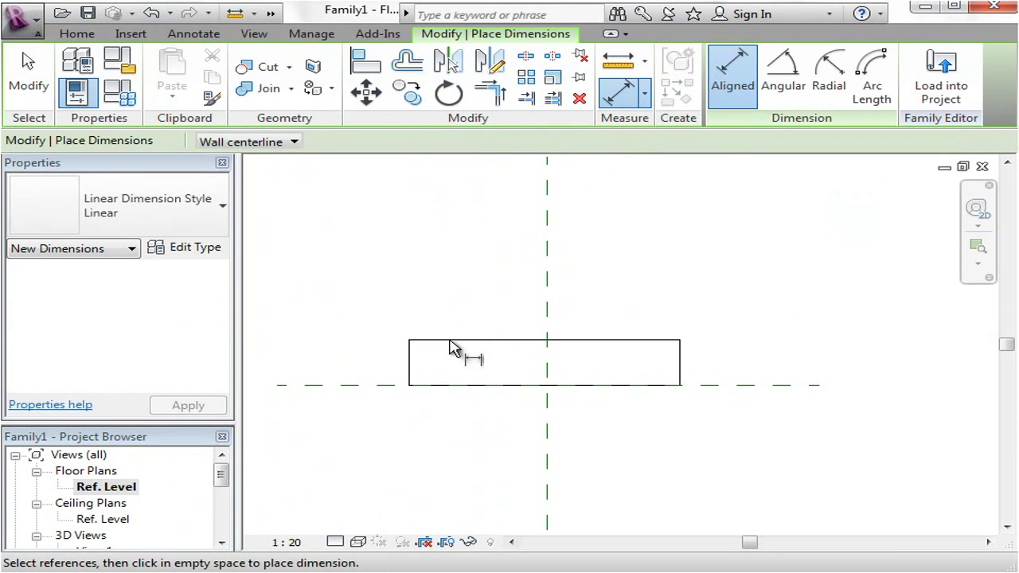
left_click(411, 367)
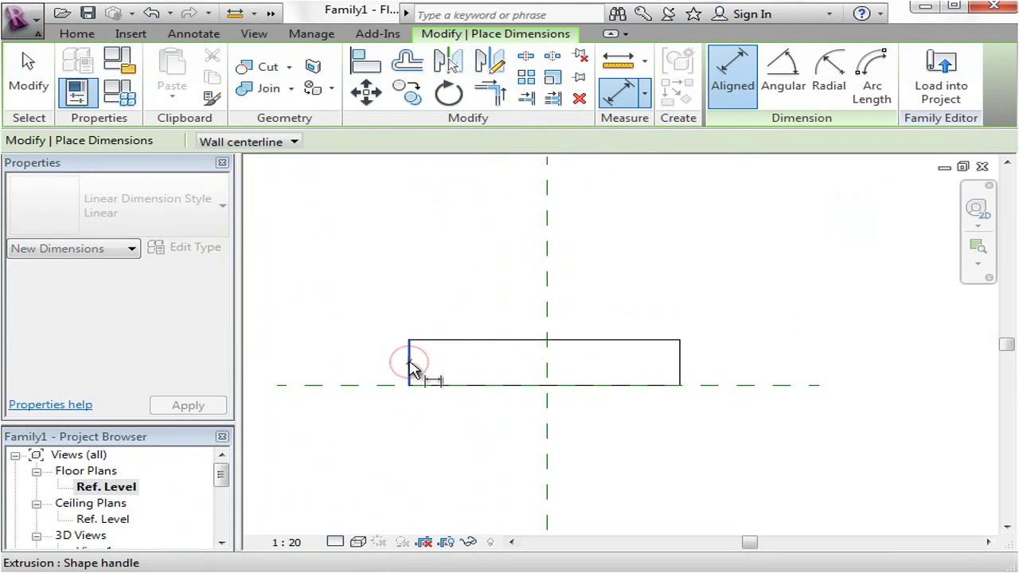
left_click(680, 371)
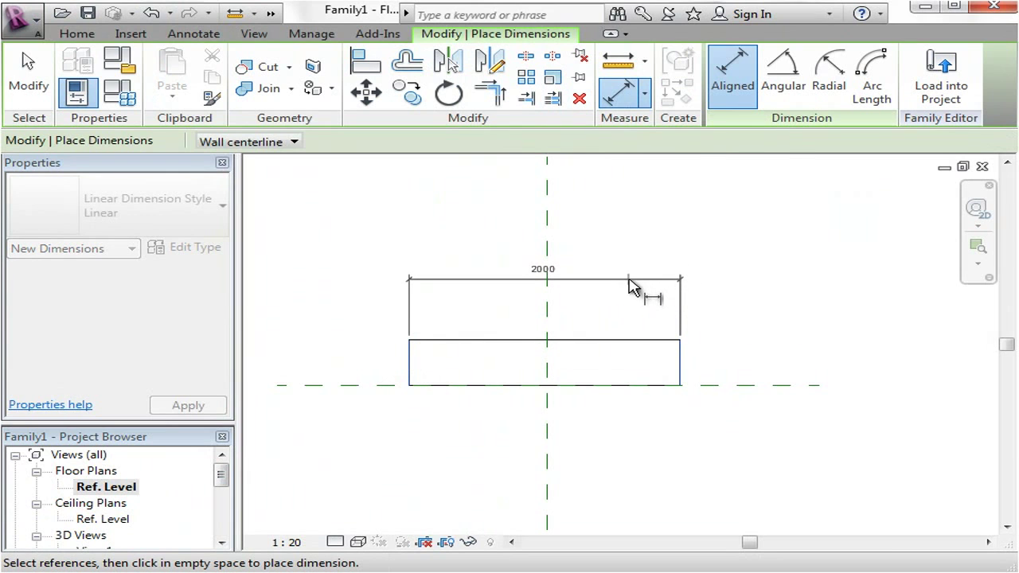
left_click(629, 282)
scroll(538, 271, "up", 1)
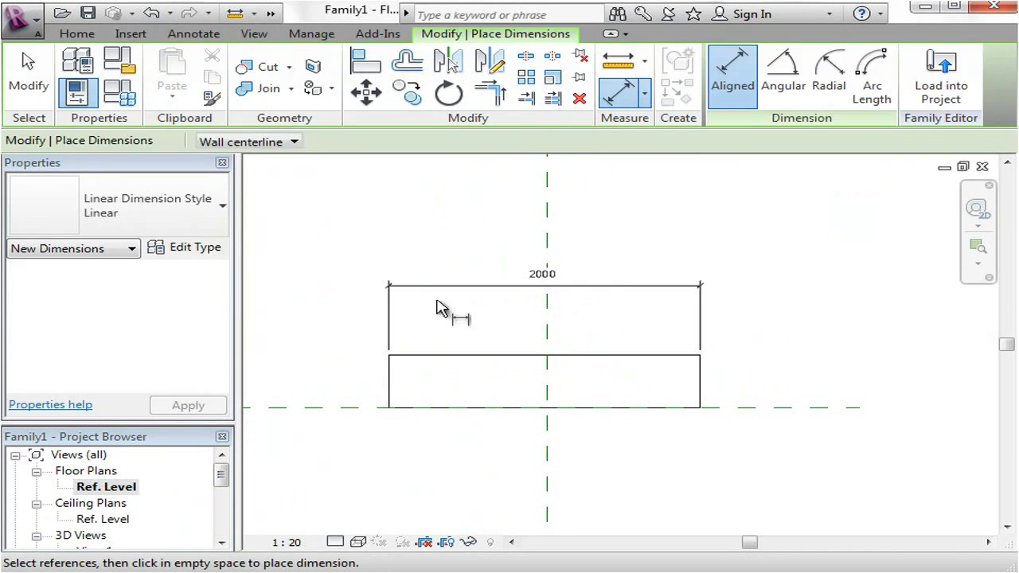
key("Escape")
key("Escape")
Label the box's length dimension with a new family type parameter named BarLength, grouped under Dimensions
left_click(459, 290)
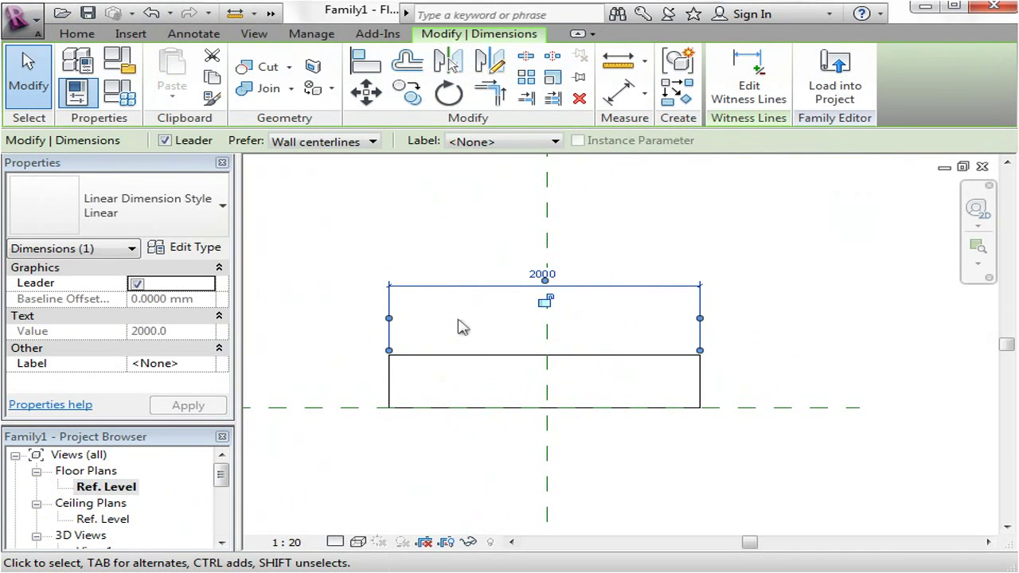
left_click(472, 317)
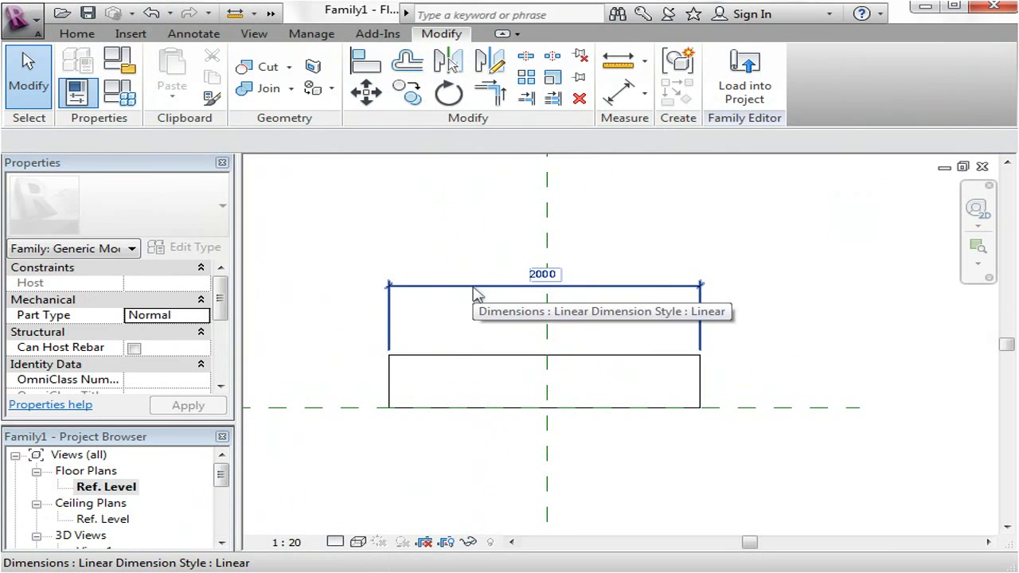
left_click(475, 293)
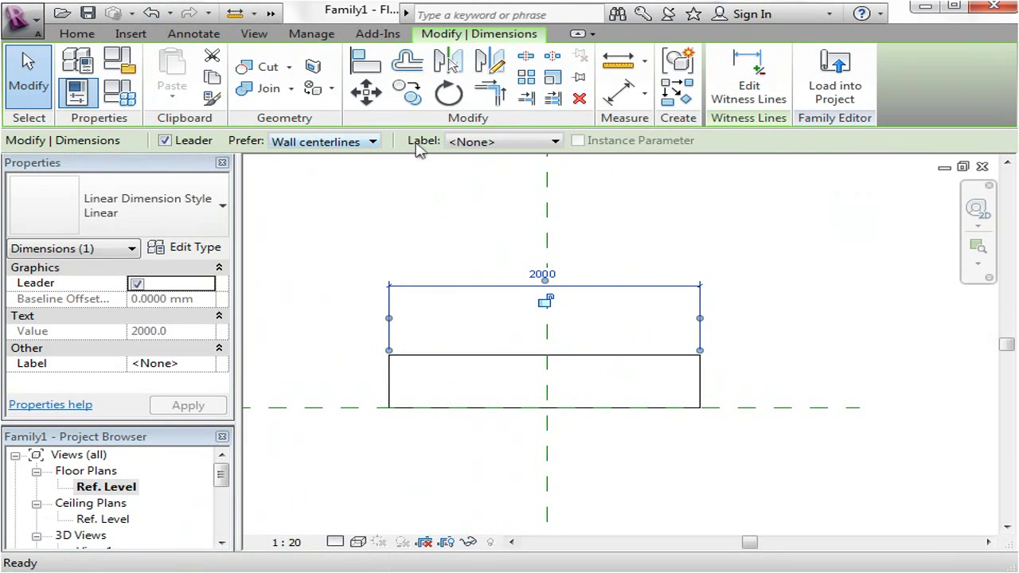
left_click(479, 150)
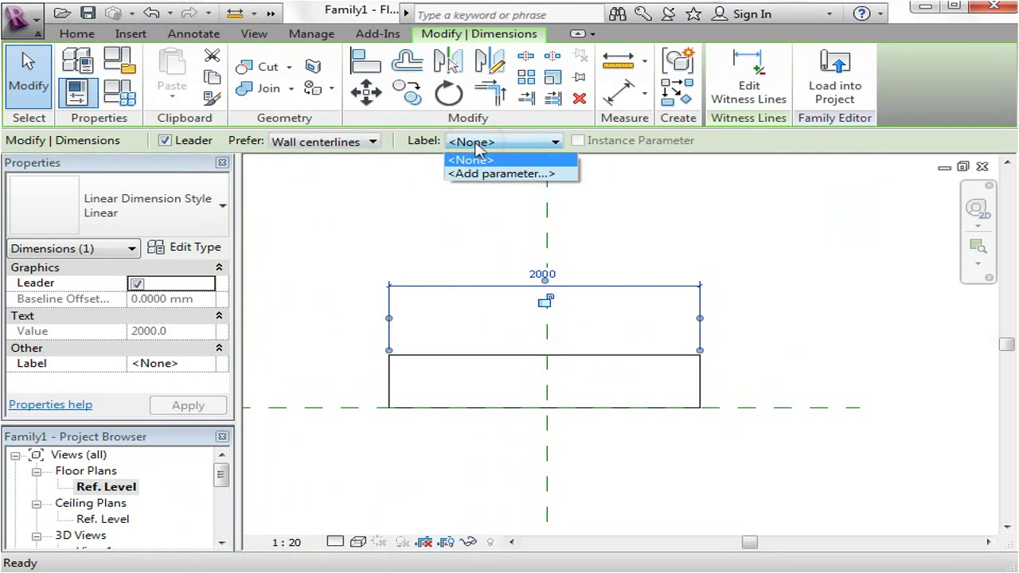
left_click(494, 174)
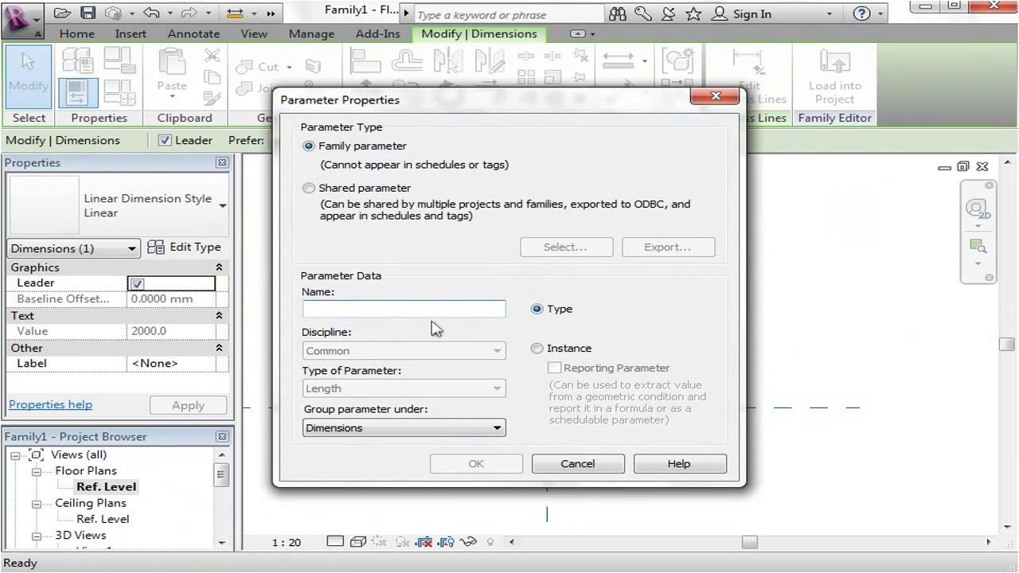
type("BarLength")
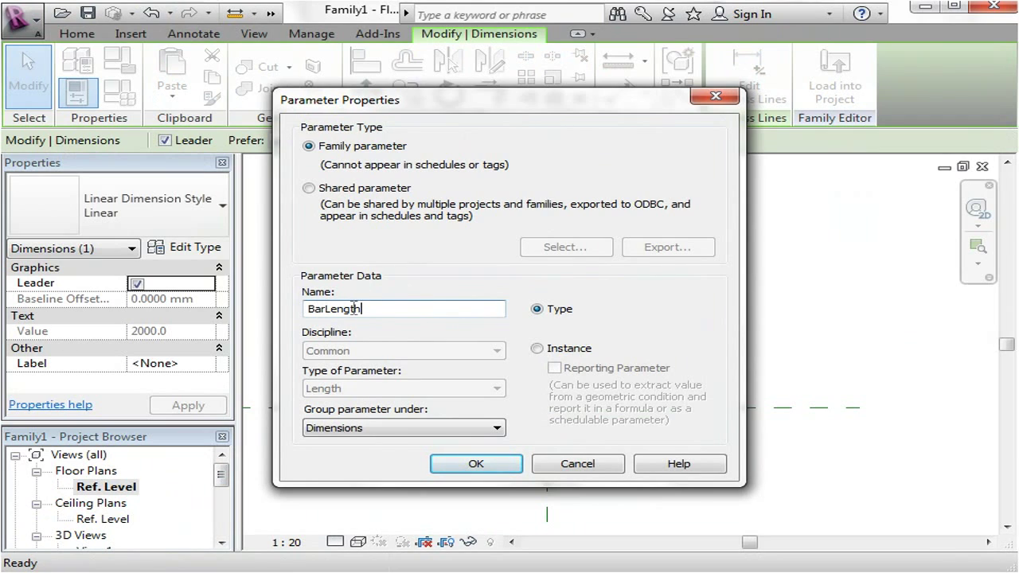
left_click(476, 464)
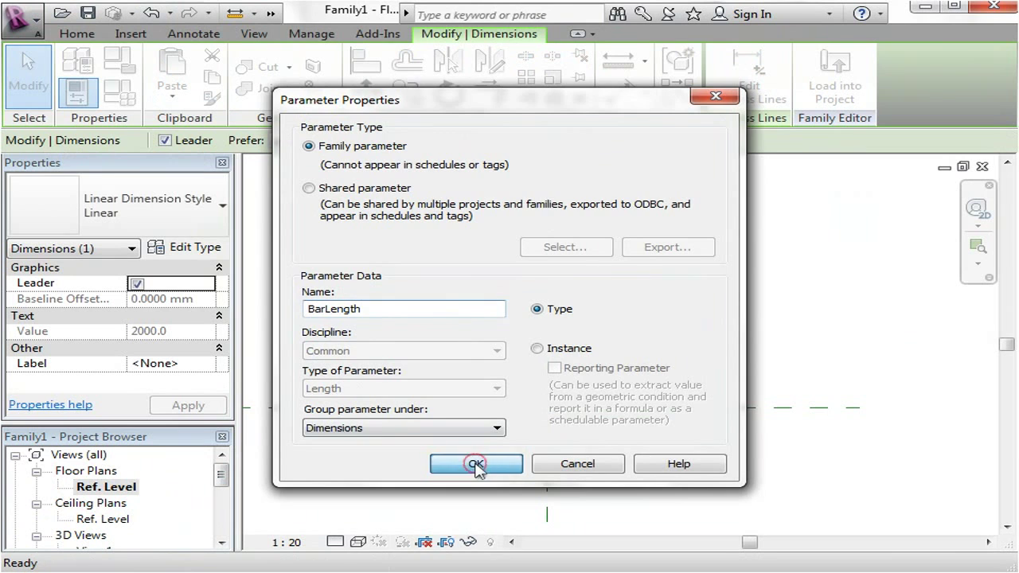
left_click(831, 295)
scroll(585, 424, "down", 1)
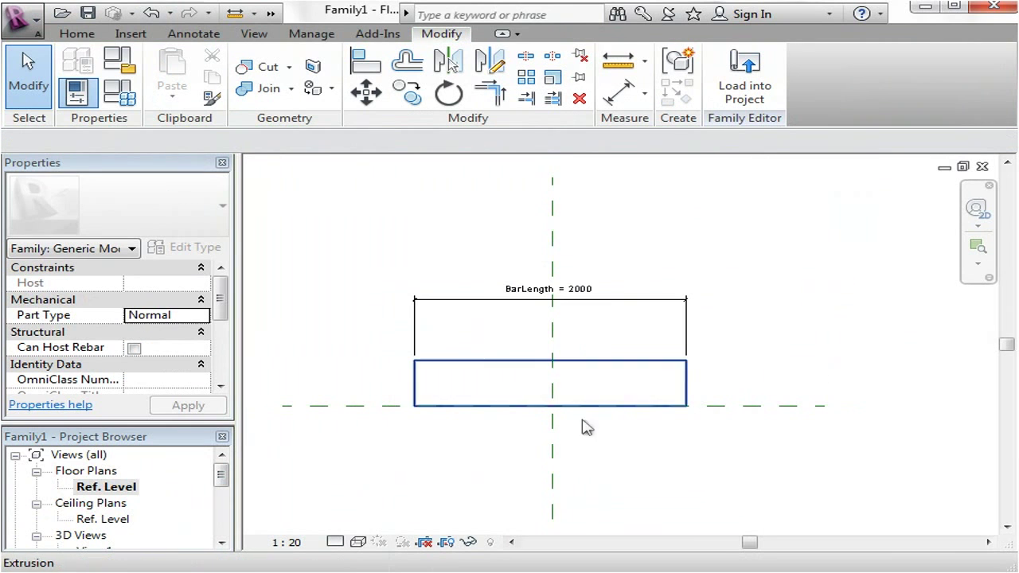
Flex the family by setting the BarLength parameter to 1000 in Family Types and applying it
scroll(525, 341, "up", 2)
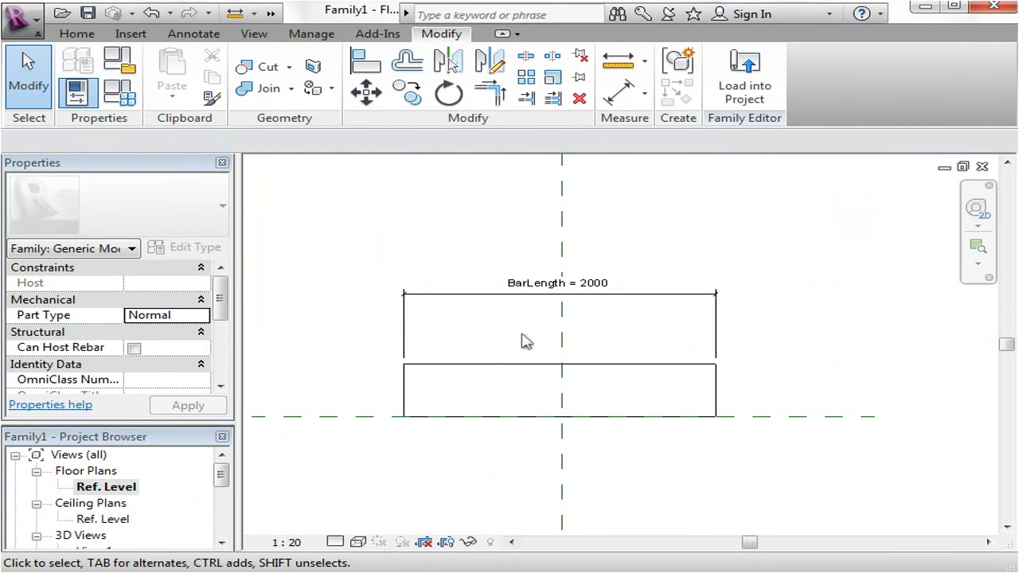
middle_click_drag(557, 330, 531, 406)
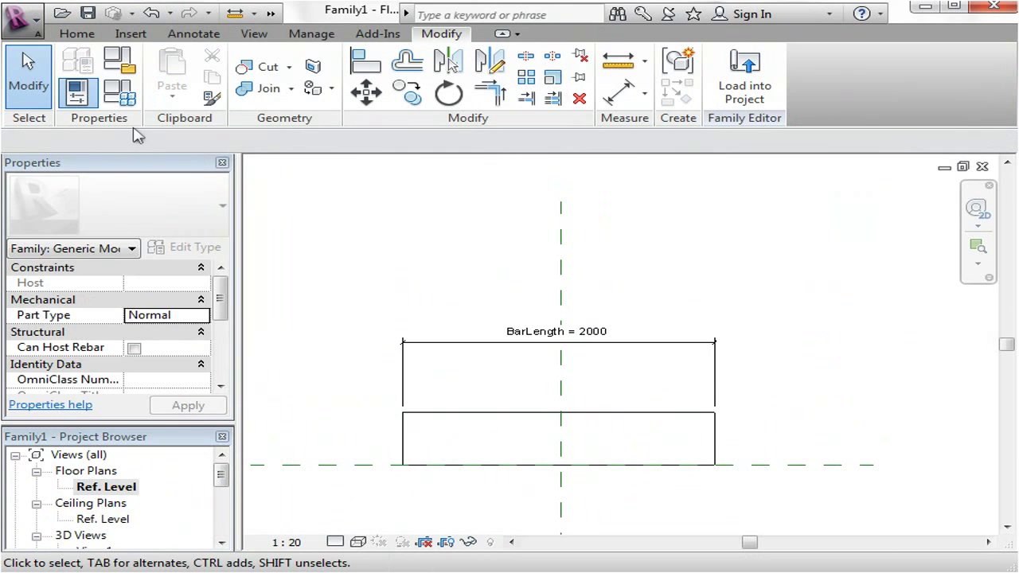
left_click(79, 34)
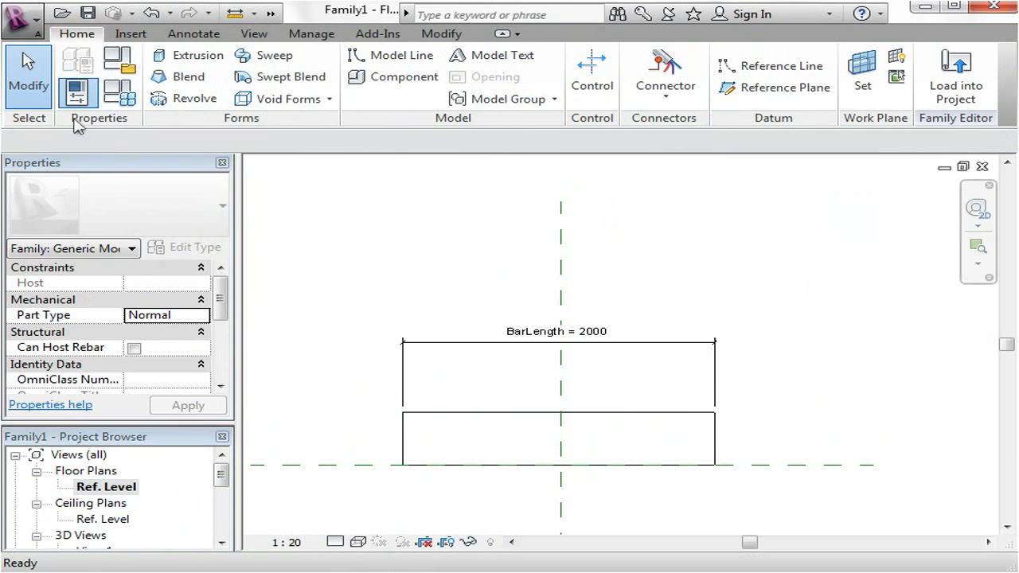
left_click(124, 102)
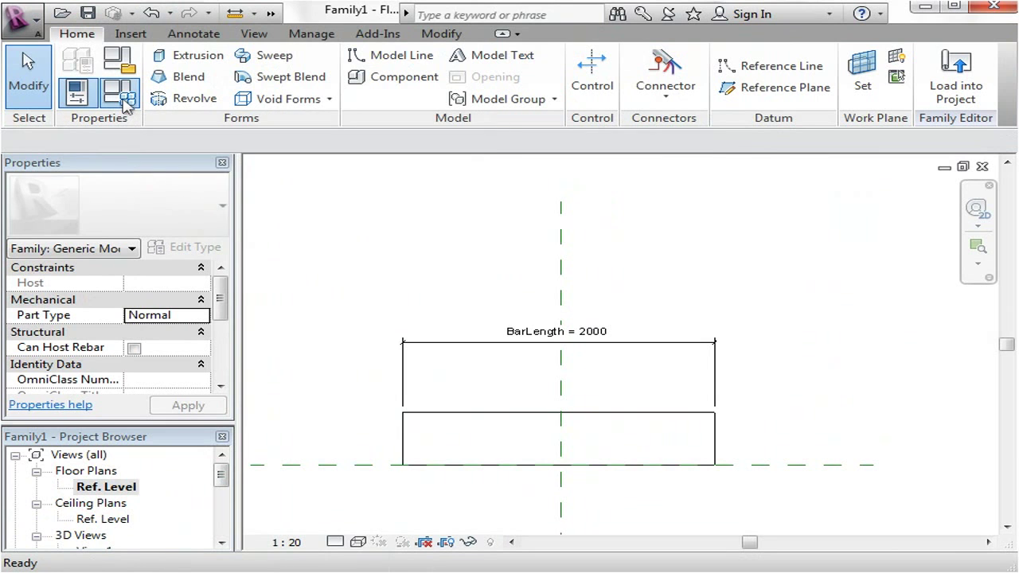
left_click_drag(562, 133, 336, 28)
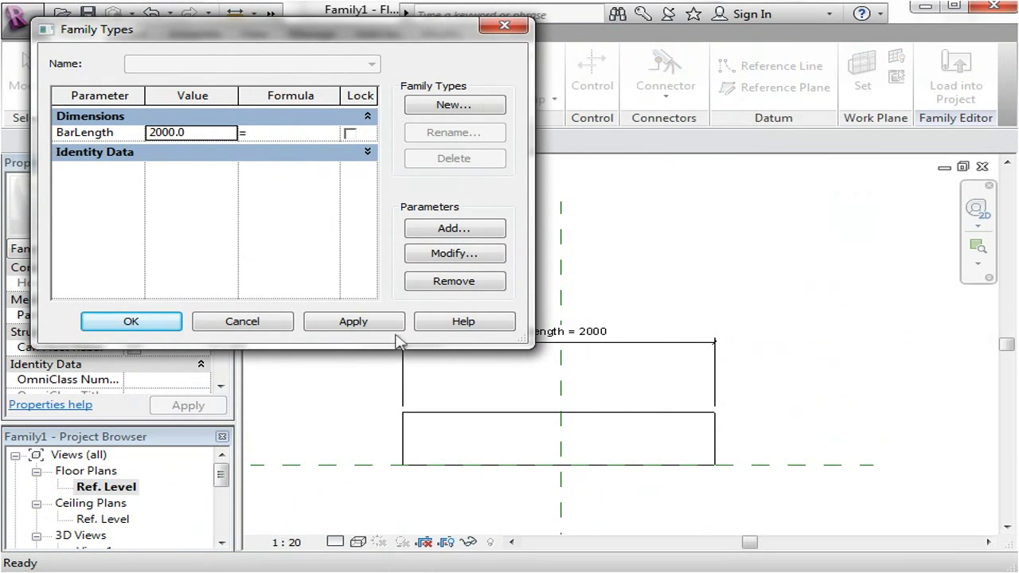
left_click_drag(516, 340, 414, 288)
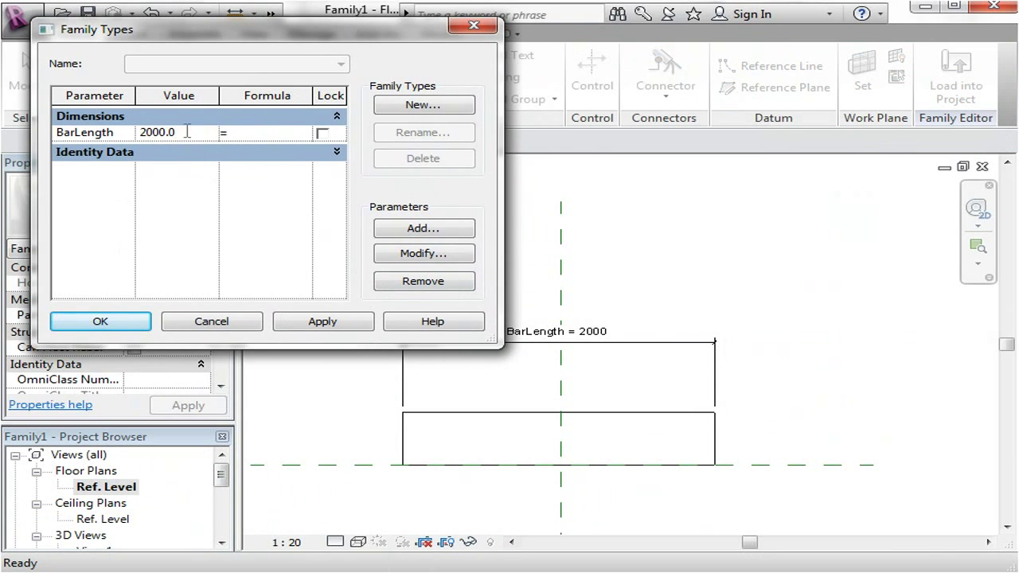
left_click_drag(186, 131, 121, 132)
type("10")
left_click(323, 322)
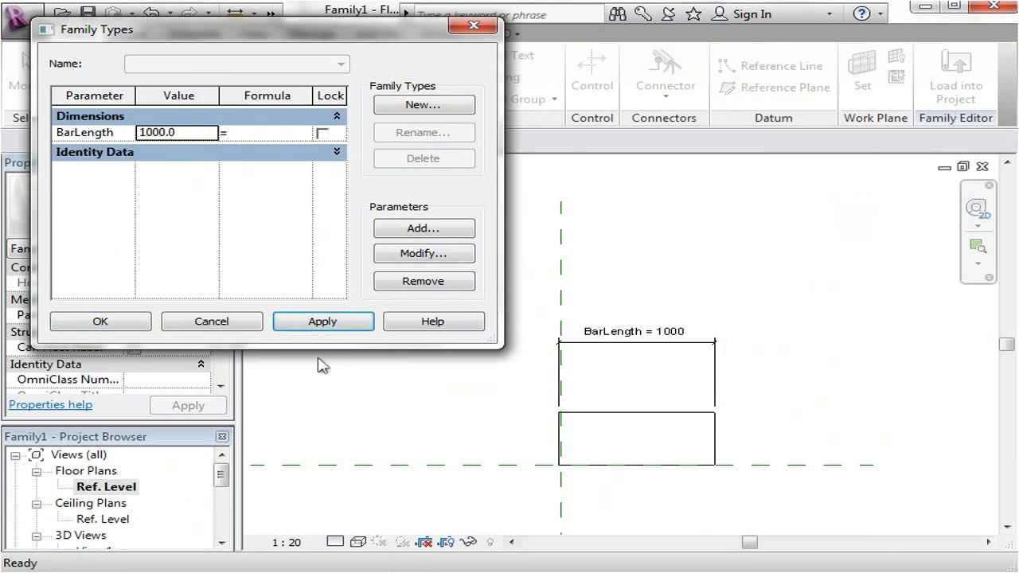
Flex the box with longer BarLength values, applying 1500 and then 3000
double_click(203, 131)
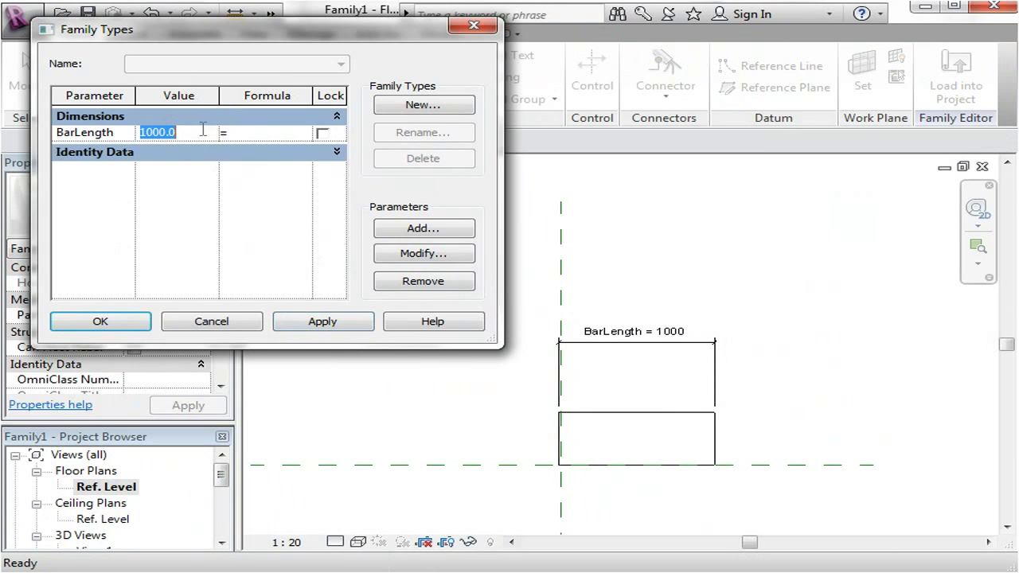
type("150")
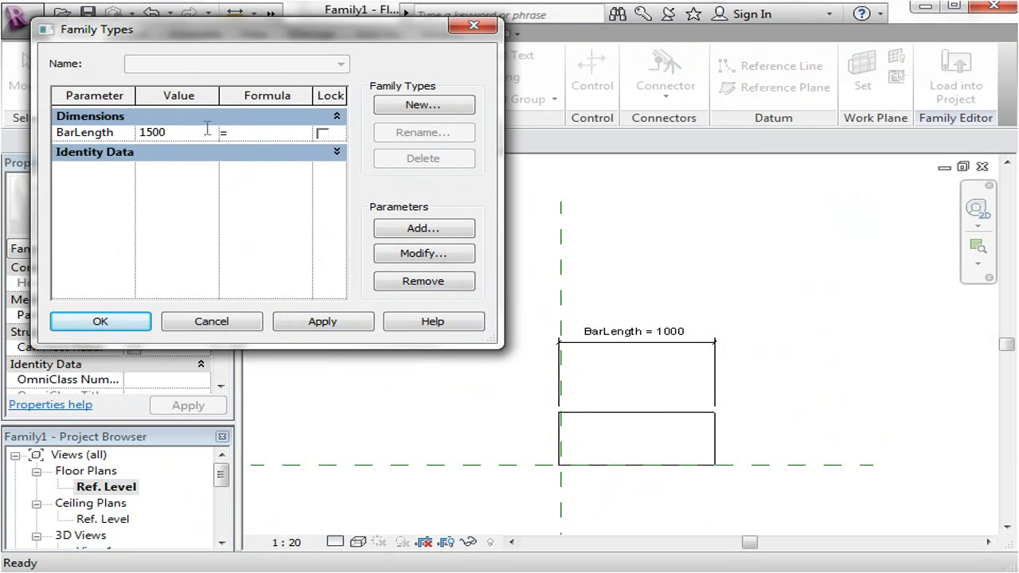
left_click(323, 323)
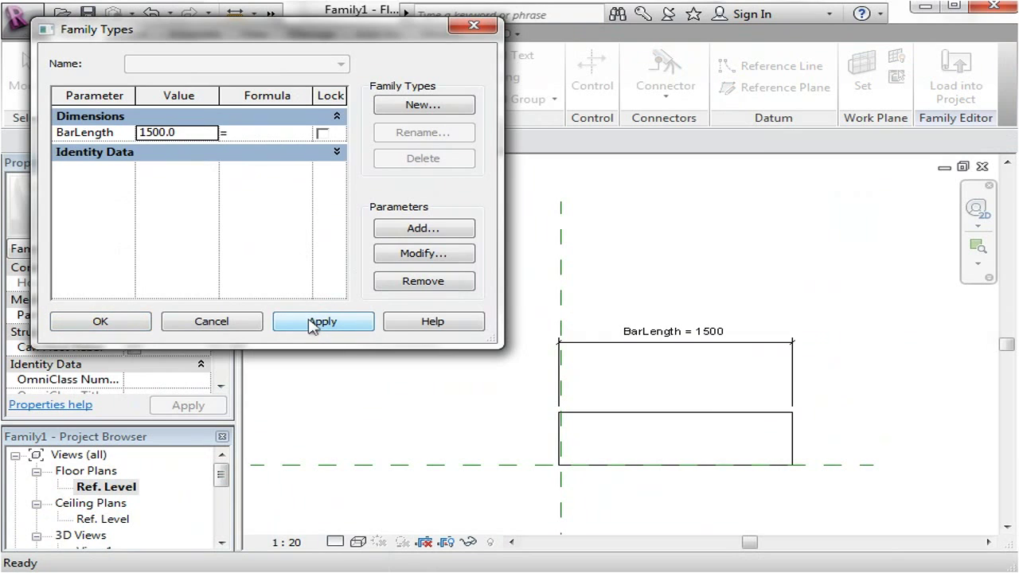
double_click(191, 132)
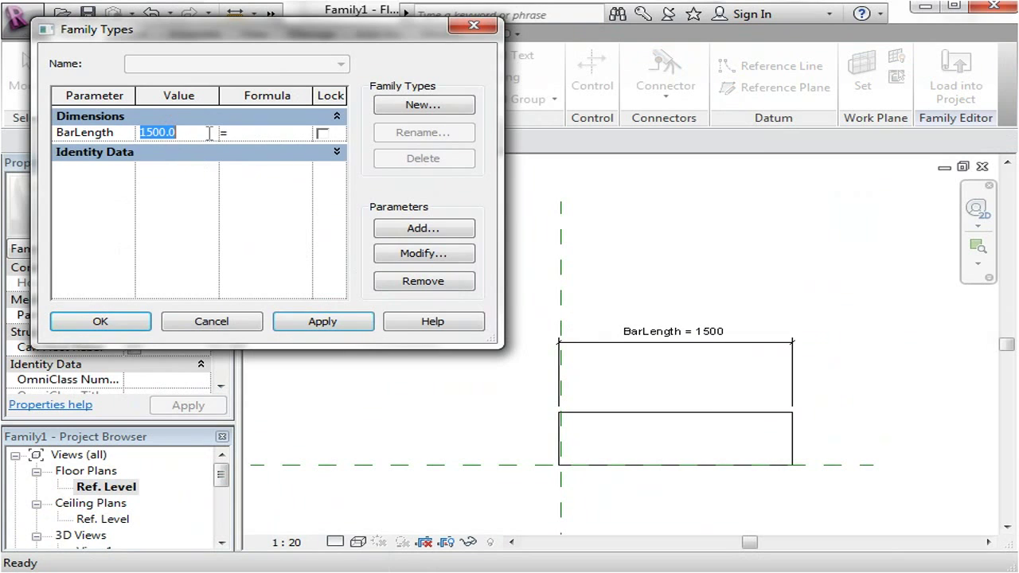
type("30")
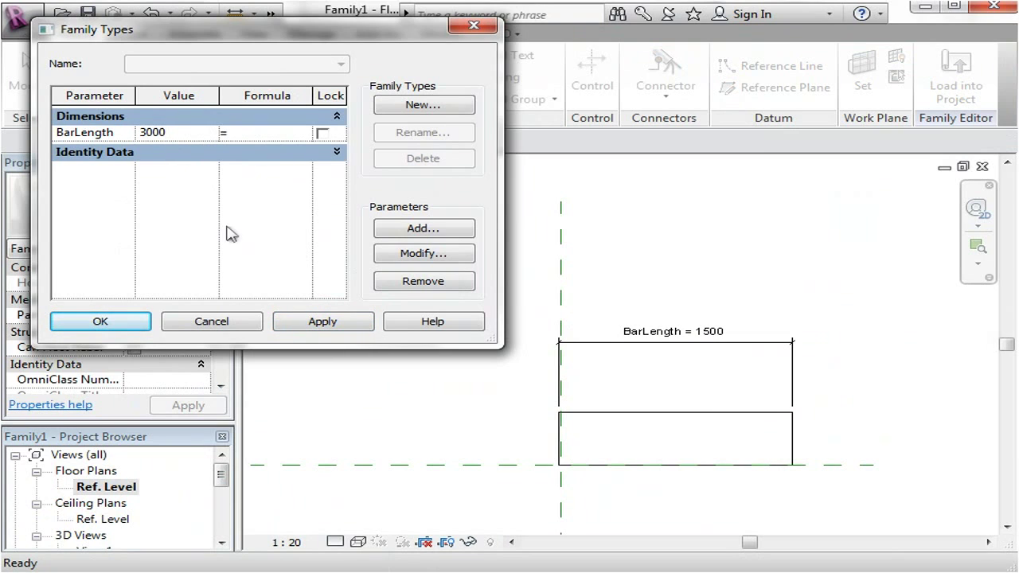
left_click(311, 322)
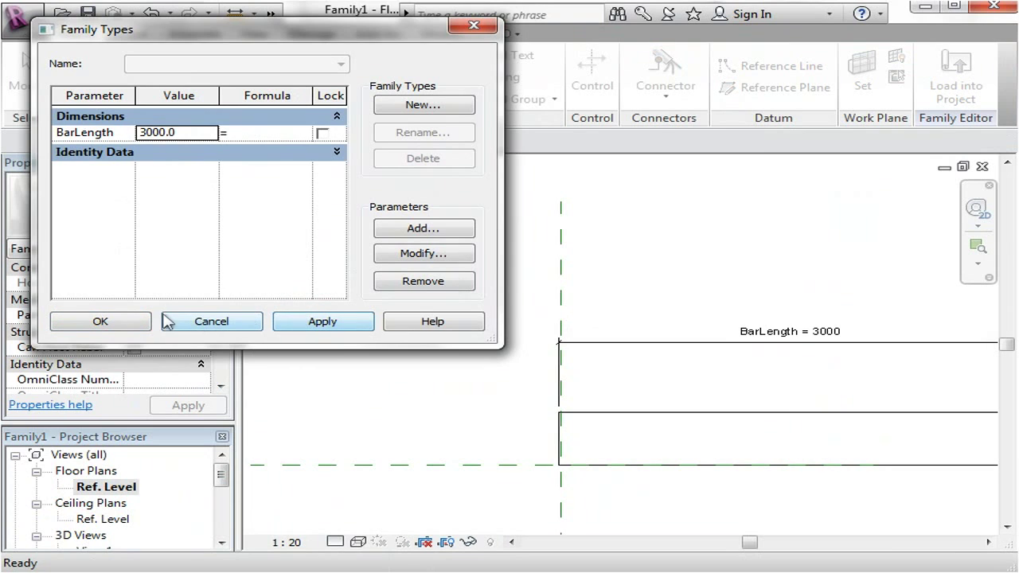
Set BarLength to 500, apply it and close Family Types
left_click(194, 132)
type("500")
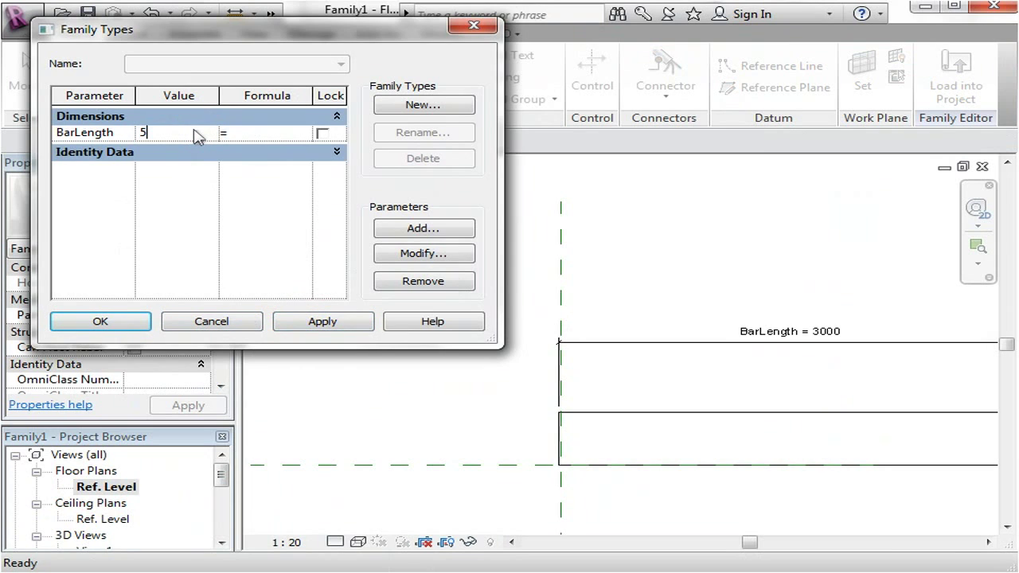
left_click(317, 323)
left_click(135, 324)
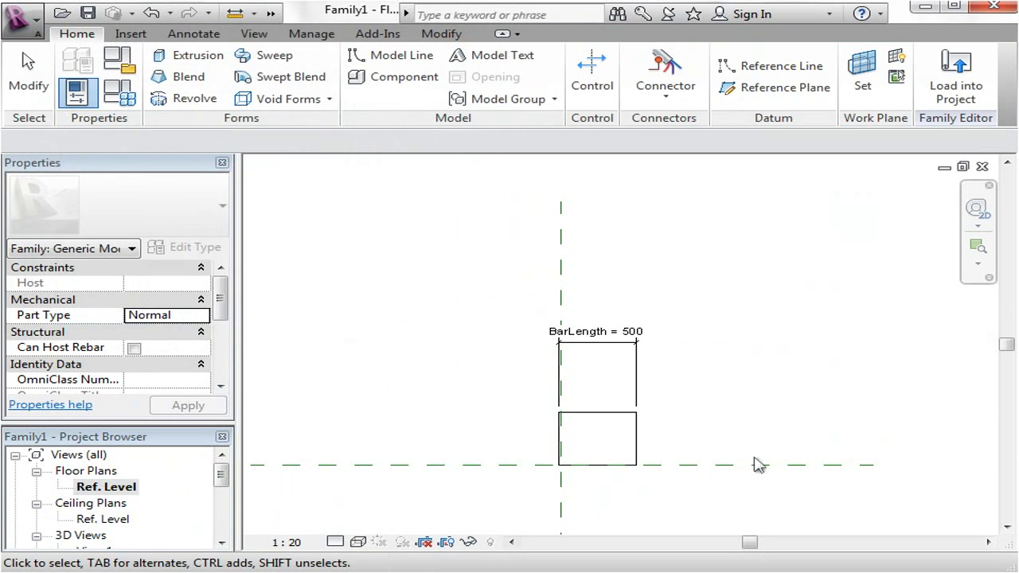
Move the box extrusion about 260 mm to the left in plan so that it straddles the Center (Left/Right) reference plane
scroll(589, 476, "up", 1)
middle_click_drag(618, 451, 614, 391)
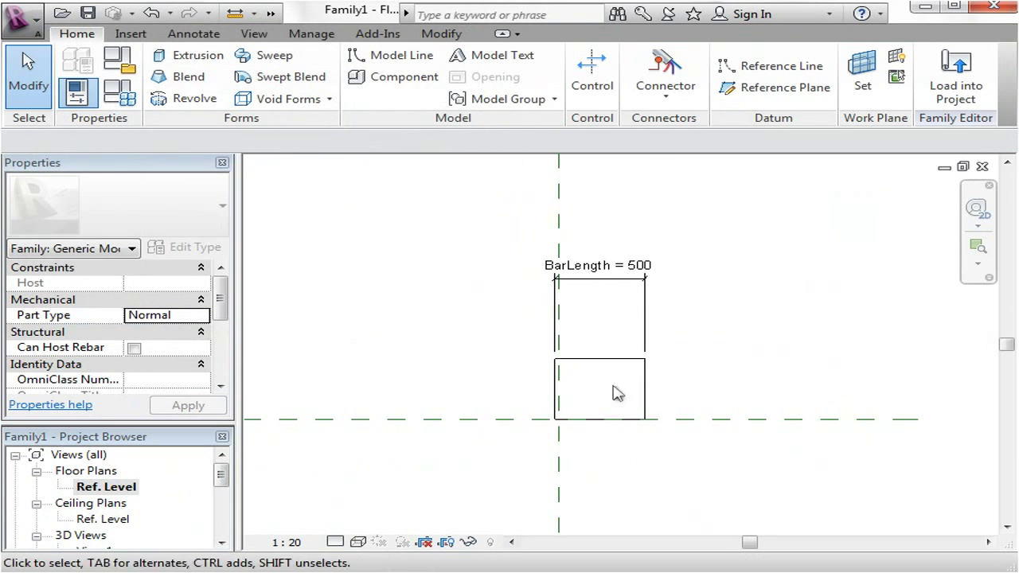
left_click(595, 364)
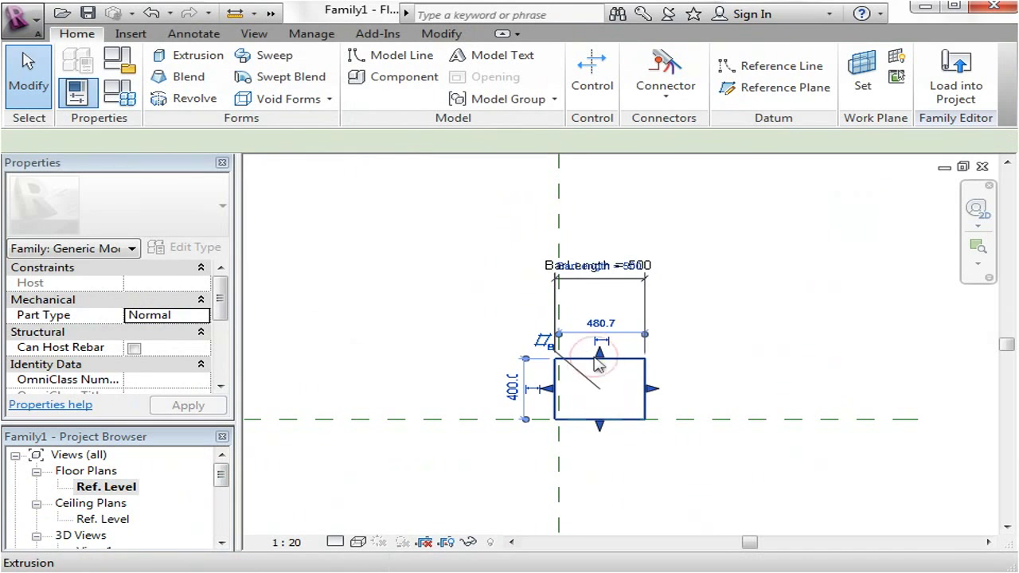
left_click_drag(610, 359, 563, 360)
left_click(644, 433)
scroll(534, 347, "up", 1)
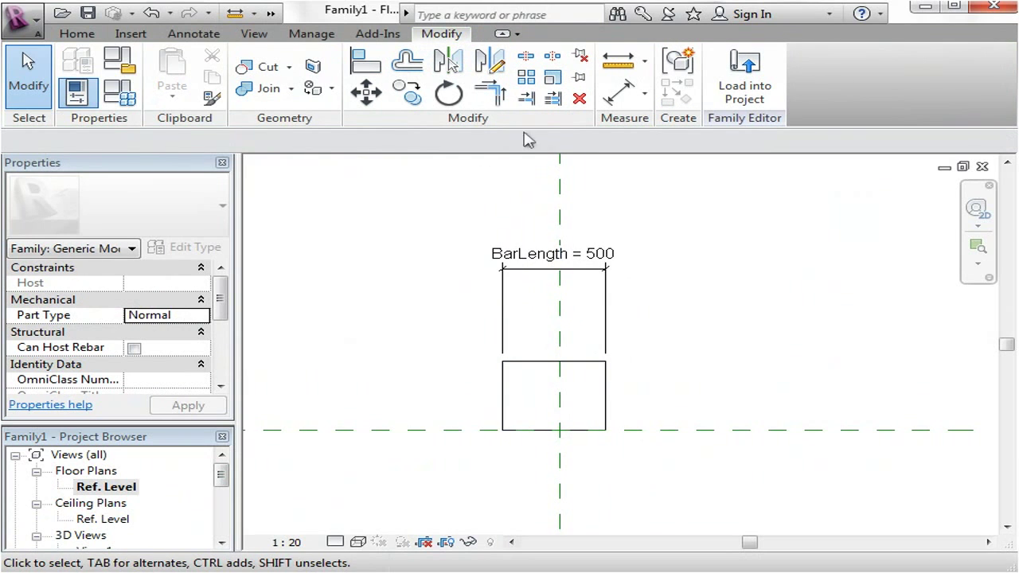
Place a continuous aligned dimension across the box's left end, the centre reference plane and its right end, just below the BarLength dimension
left_click(617, 94)
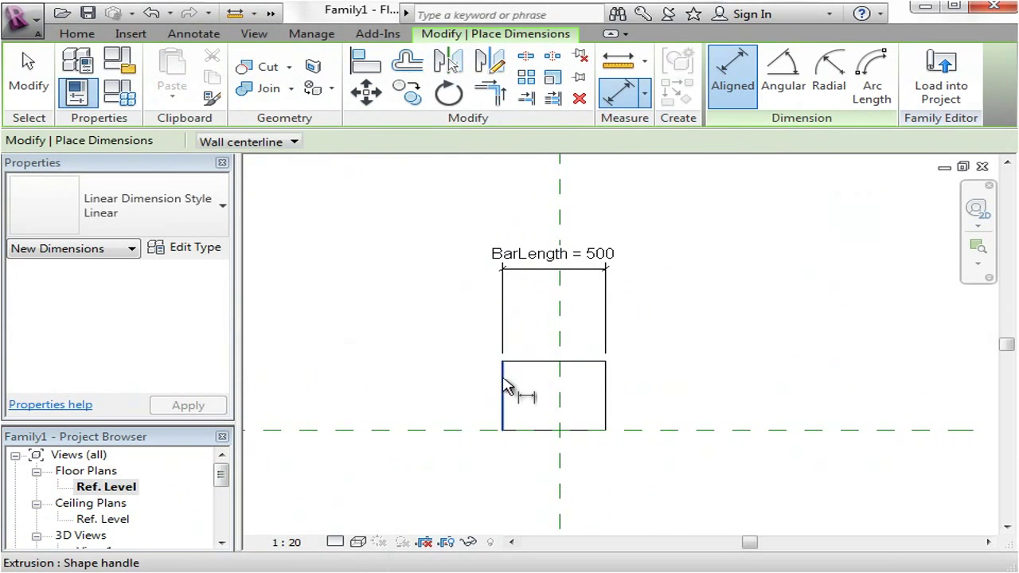
left_click(504, 386)
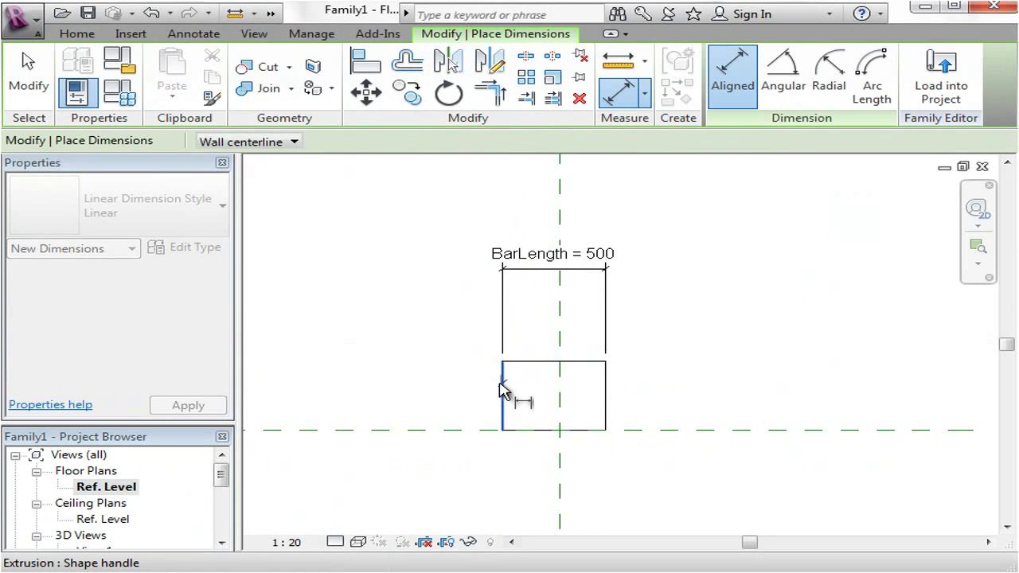
left_click(561, 391)
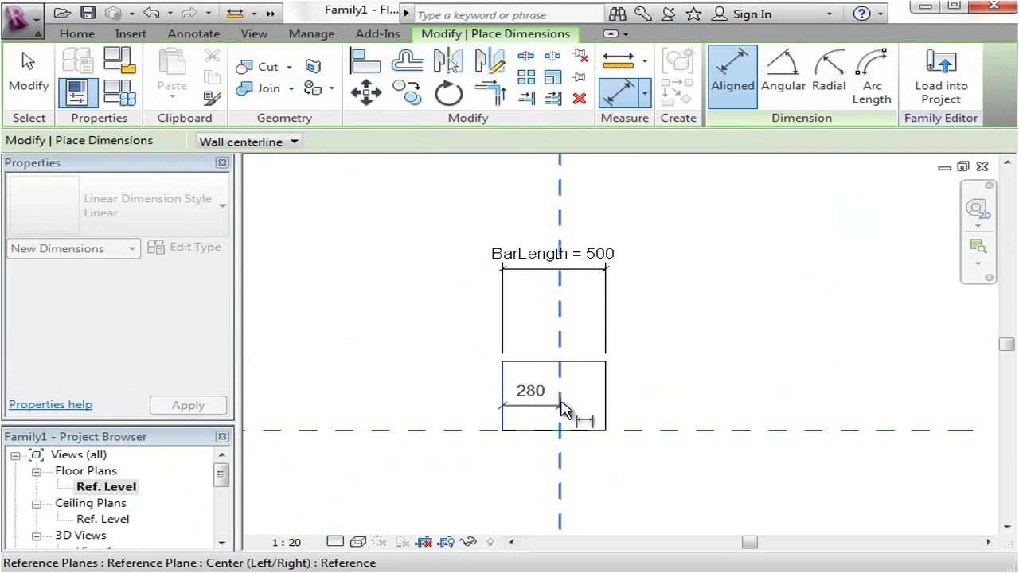
left_click(606, 397)
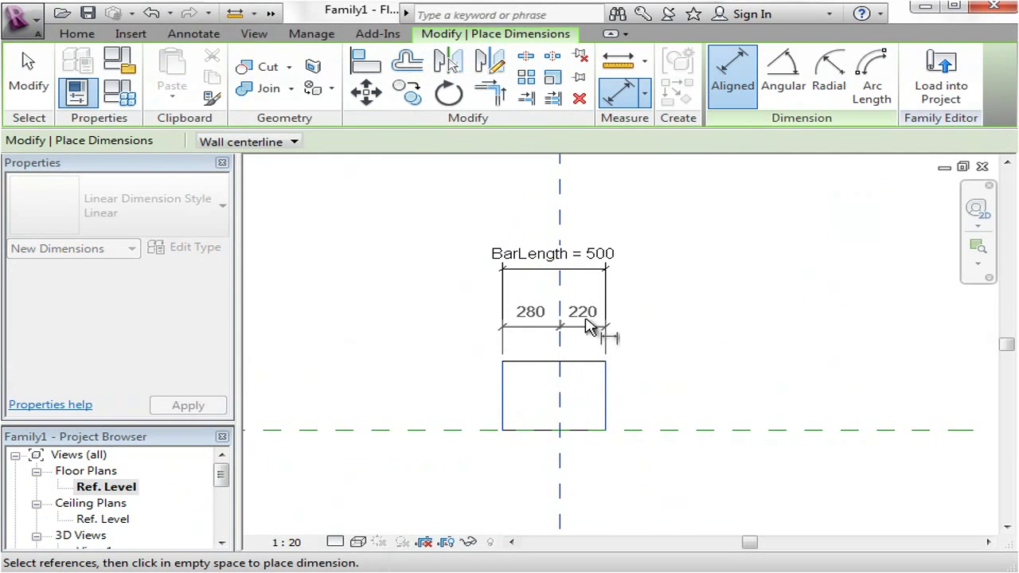
left_click(587, 308)
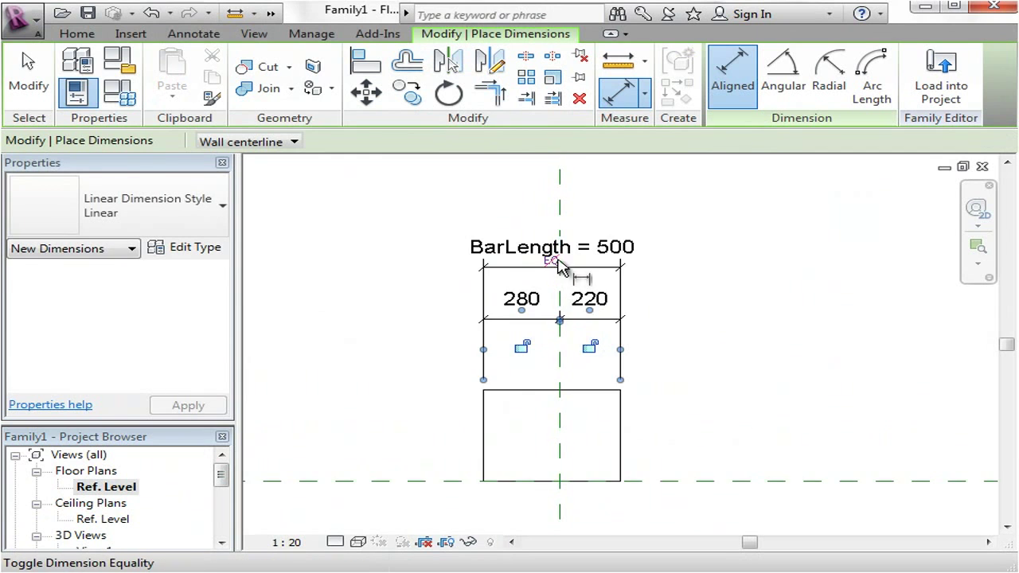
Apply the equality constraint to the two-segment dimension so the box is centred on the vertical reference plane
scroll(549, 263, "up", 3)
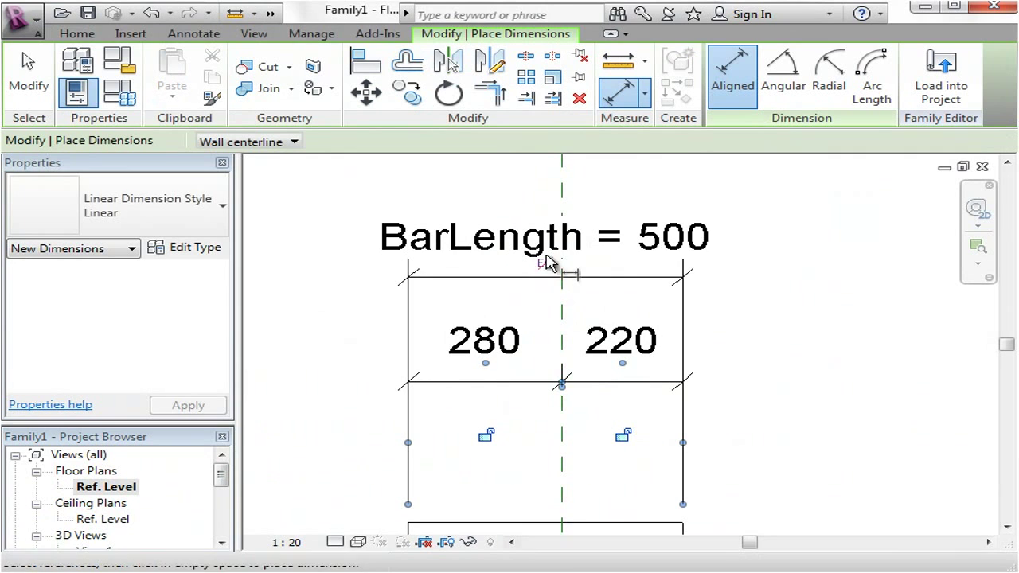
scroll(547, 262, "up", 1)
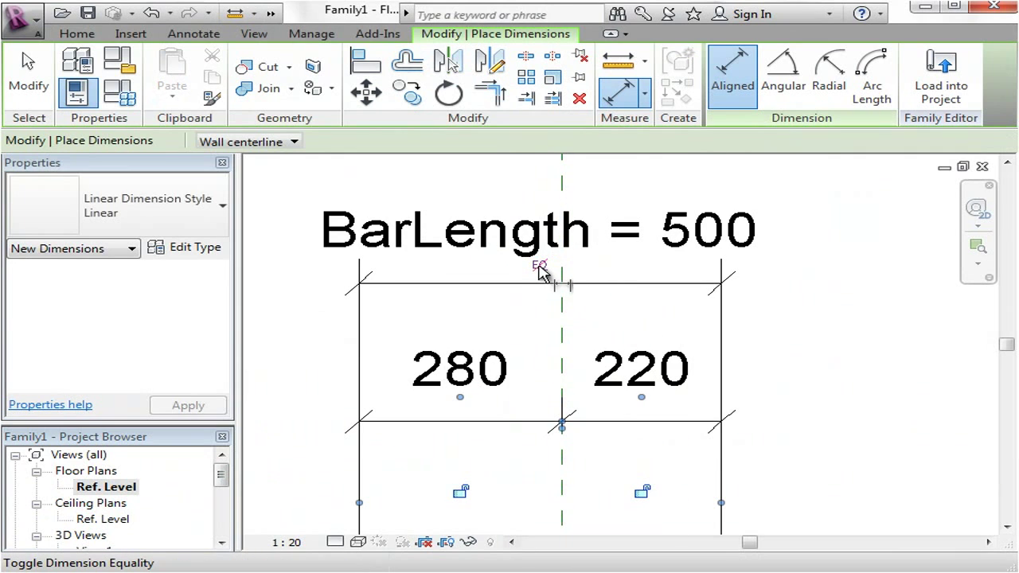
left_click(539, 271)
scroll(521, 274, "down", 2)
scroll(522, 279, "down", 1)
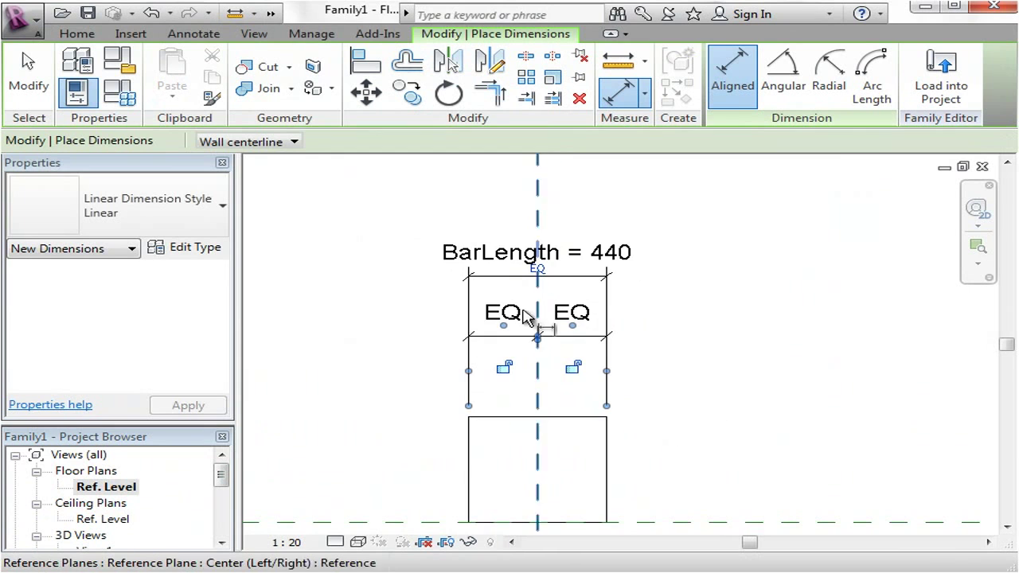
scroll(546, 324, "down", 1)
key("Escape")
key("Escape")
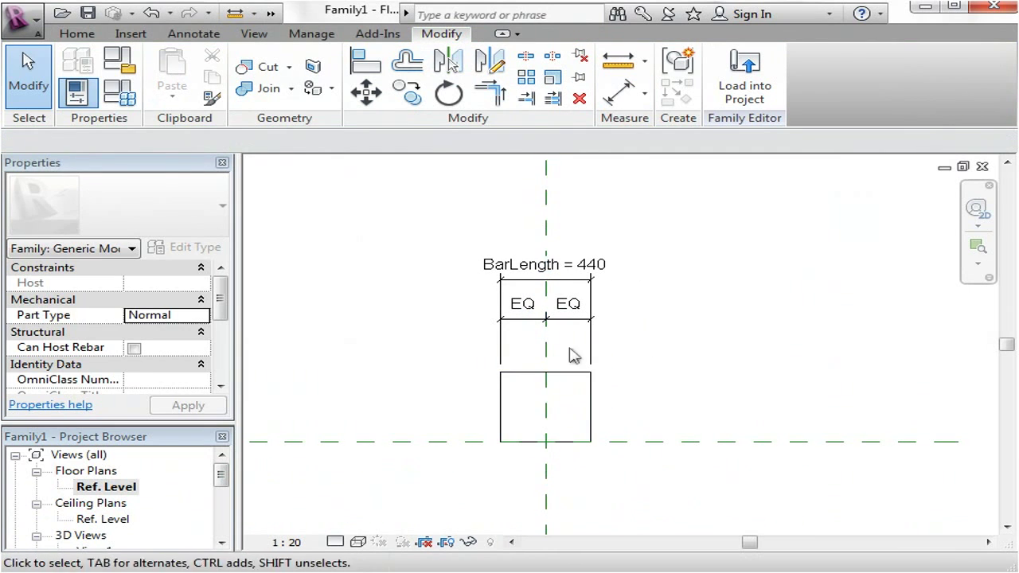
Set the BarLength parameter to 1500 in Family Types to flex the centred box
scroll(557, 345, "up", 1)
middle_click_drag(584, 360, 586, 382)
left_click(119, 92)
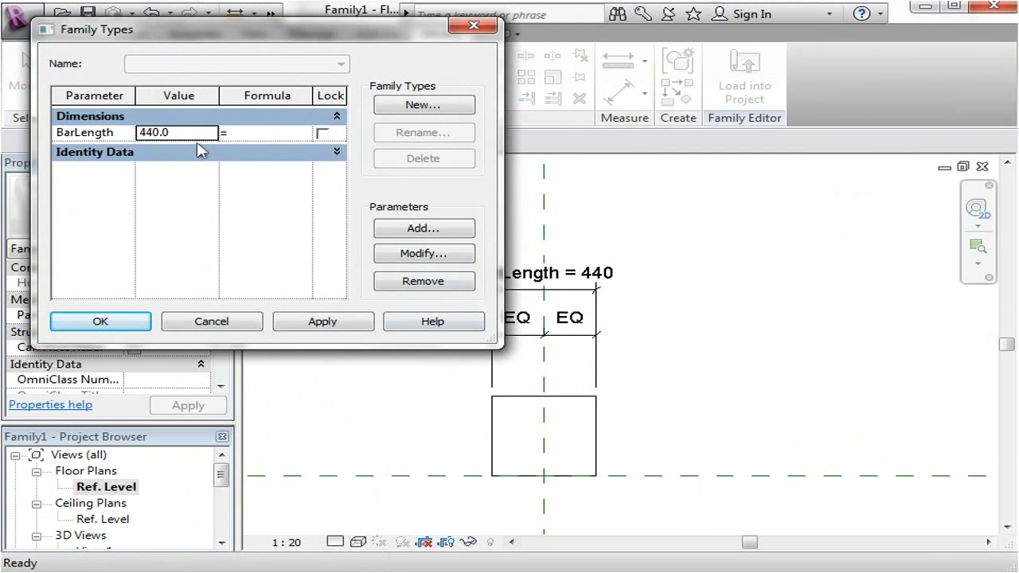
left_click(191, 134)
type("1500")
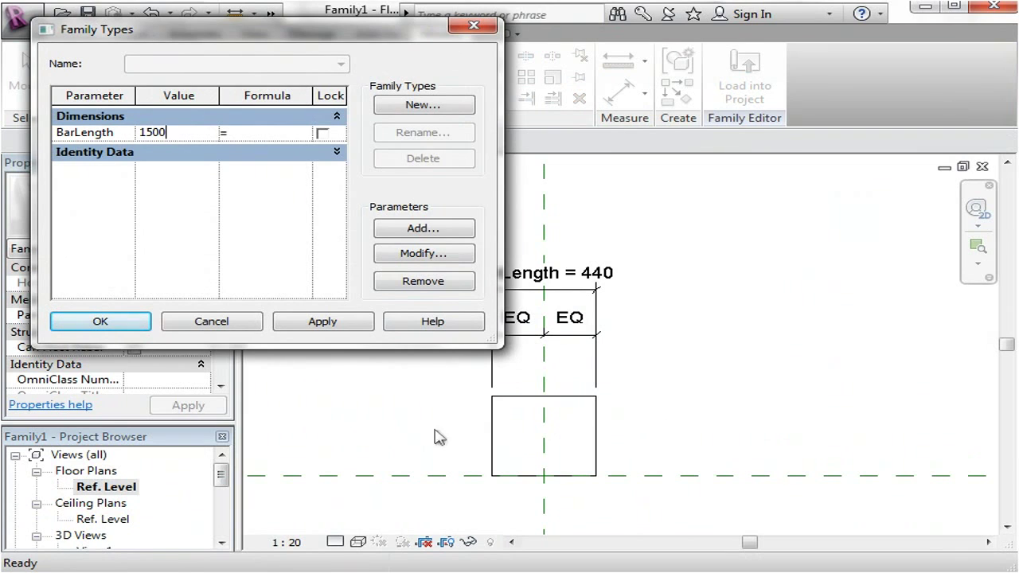
left_click(325, 323)
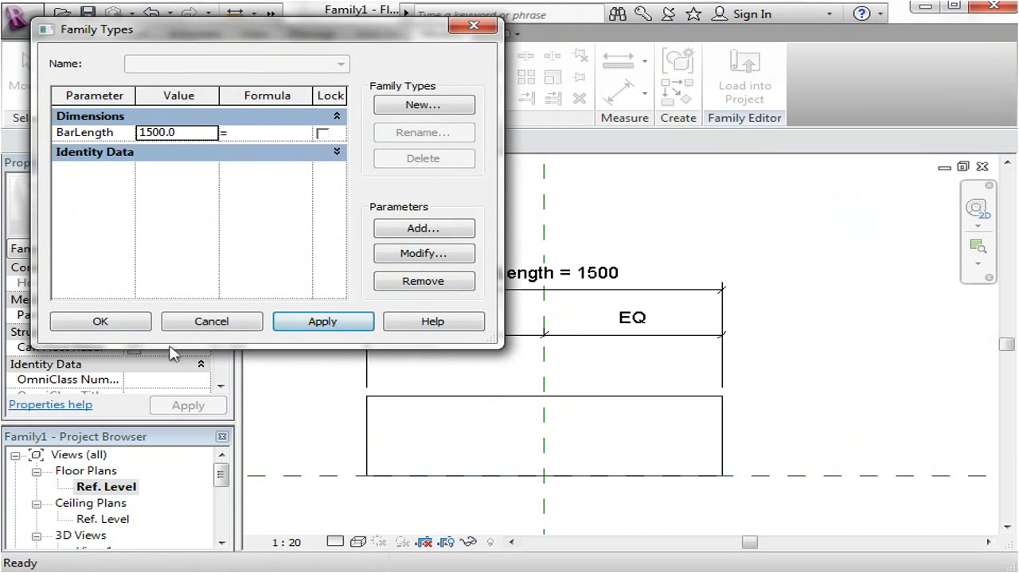
left_click(102, 322)
left_click(701, 202)
Place an aligned dimension between the box's lower and upper edges, just outside its left end
scroll(701, 203, "down", 1)
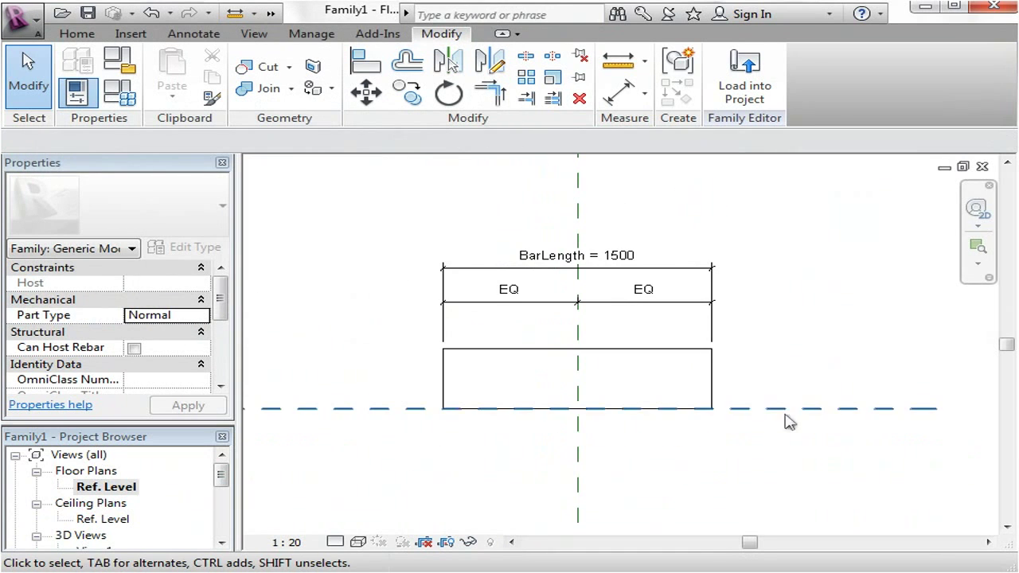
mouse_move(785, 417)
middle_mouse_down()
mouse_move(831, 337)
mouse_move(816, 336)
middle_mouse_up()
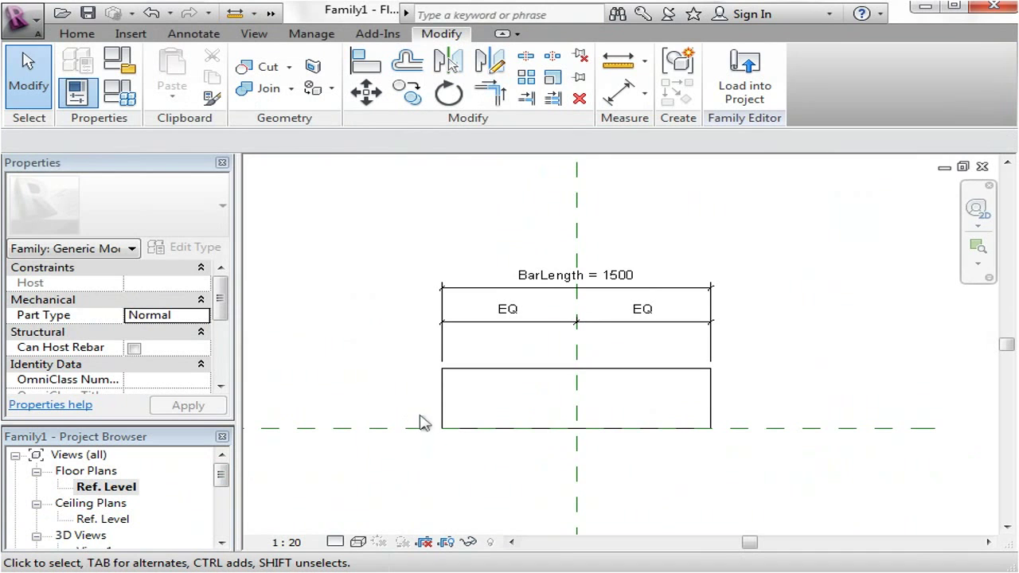
scroll(446, 373, "up", 1)
middle_click_drag(470, 416, 450, 404)
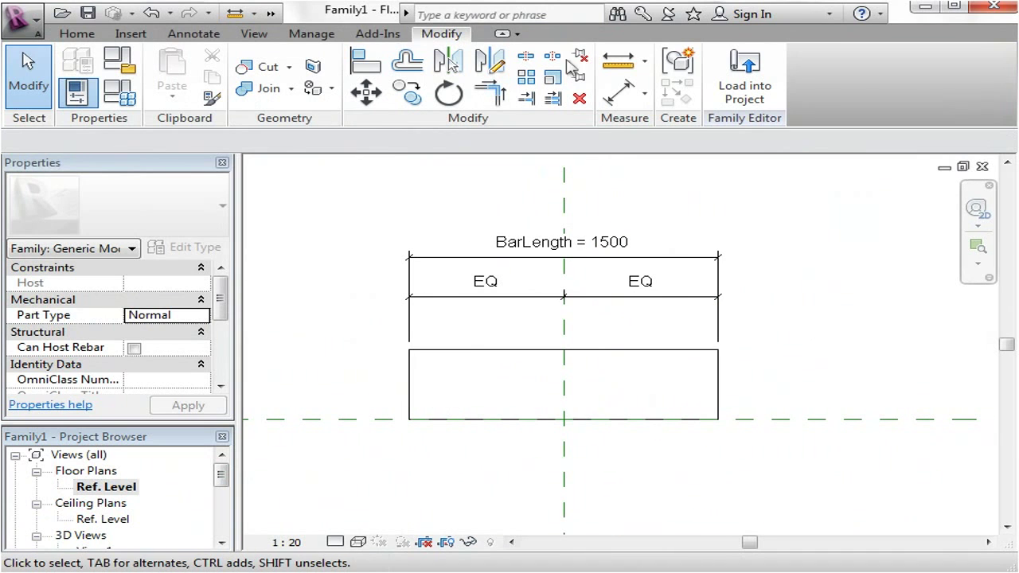
left_click(620, 92)
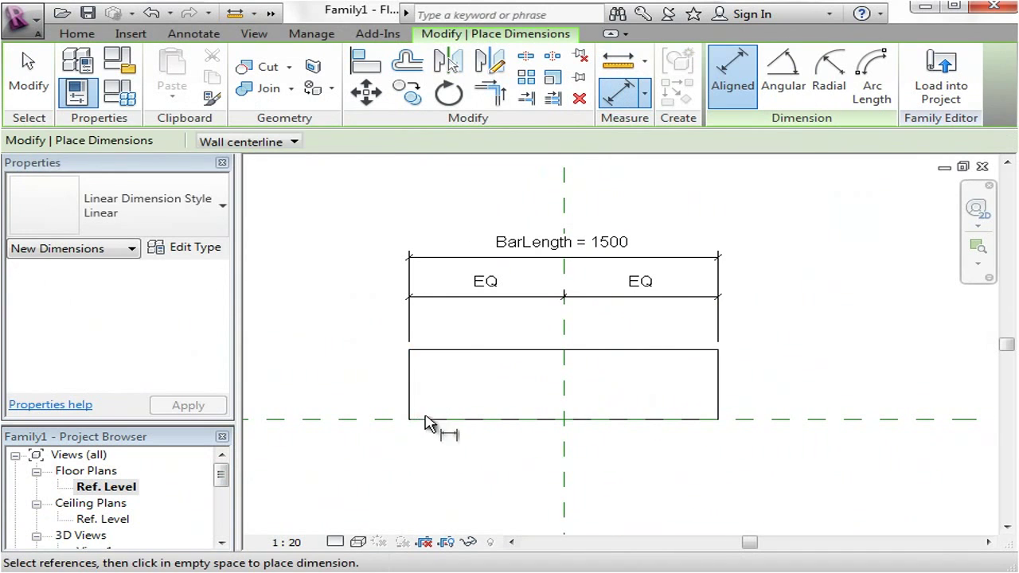
left_click(426, 419)
left_click(439, 352)
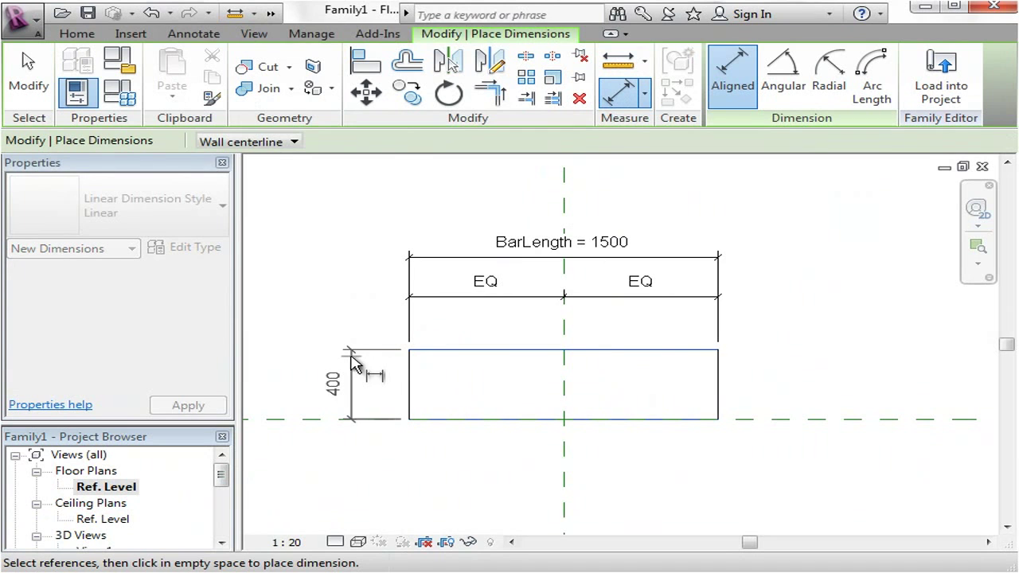
left_click(354, 366)
key("Escape")
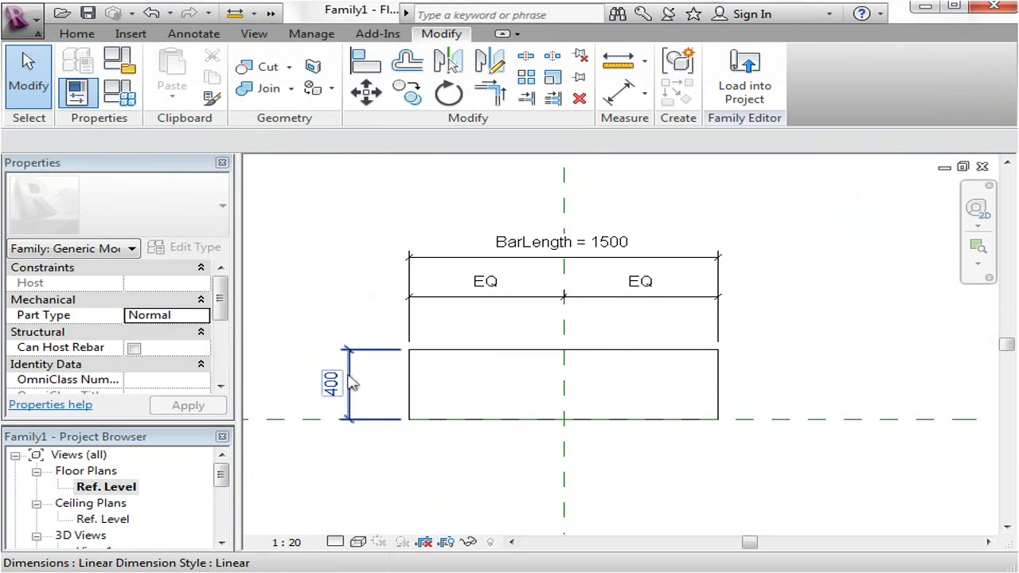
Label the box's width dimension with a new family type parameter named BatWidth, grouped under Dimensions
left_click(351, 383)
left_click(450, 142)
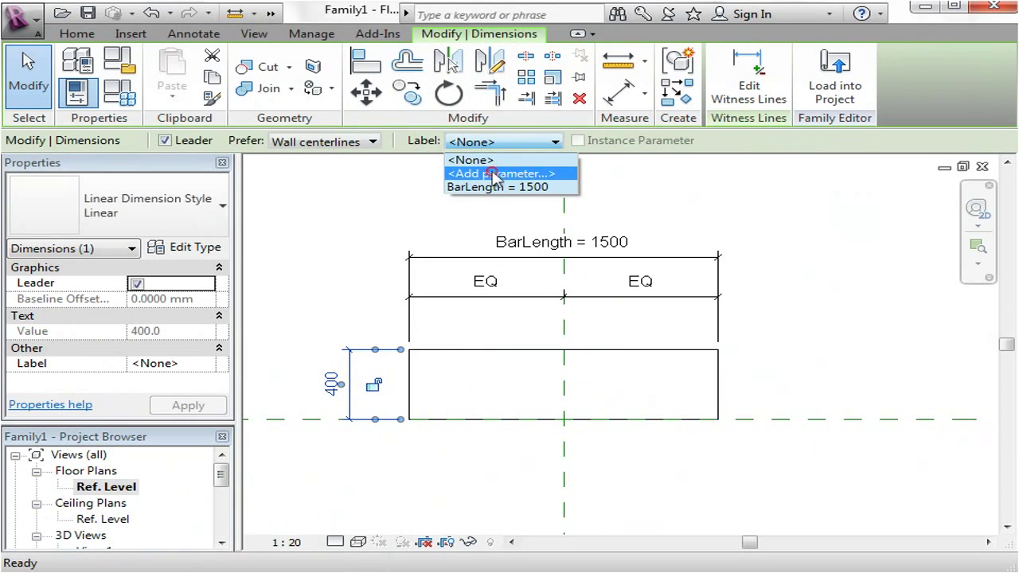
left_click(491, 170)
type("BatWidth")
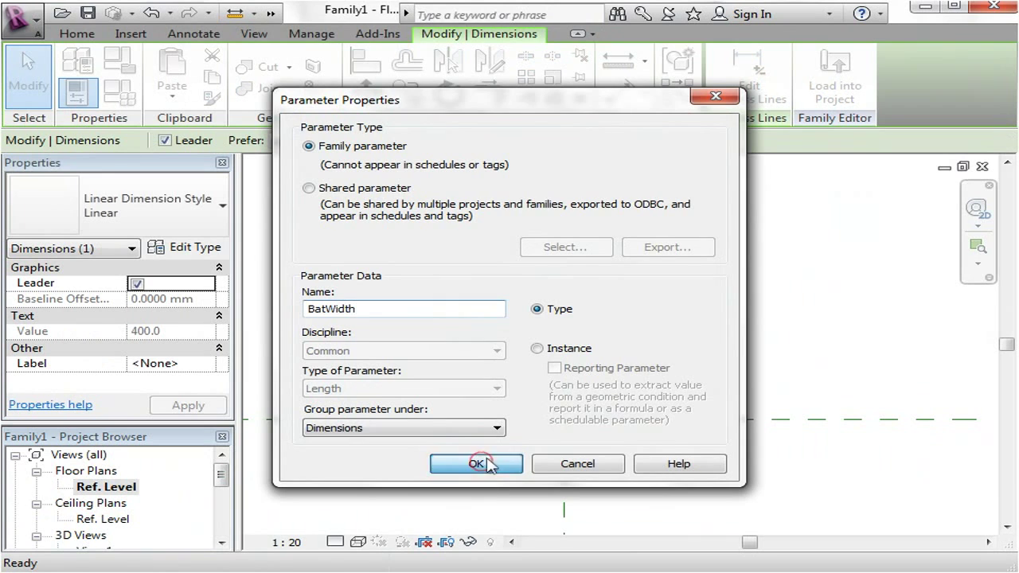
left_click(487, 464)
left_click(446, 473)
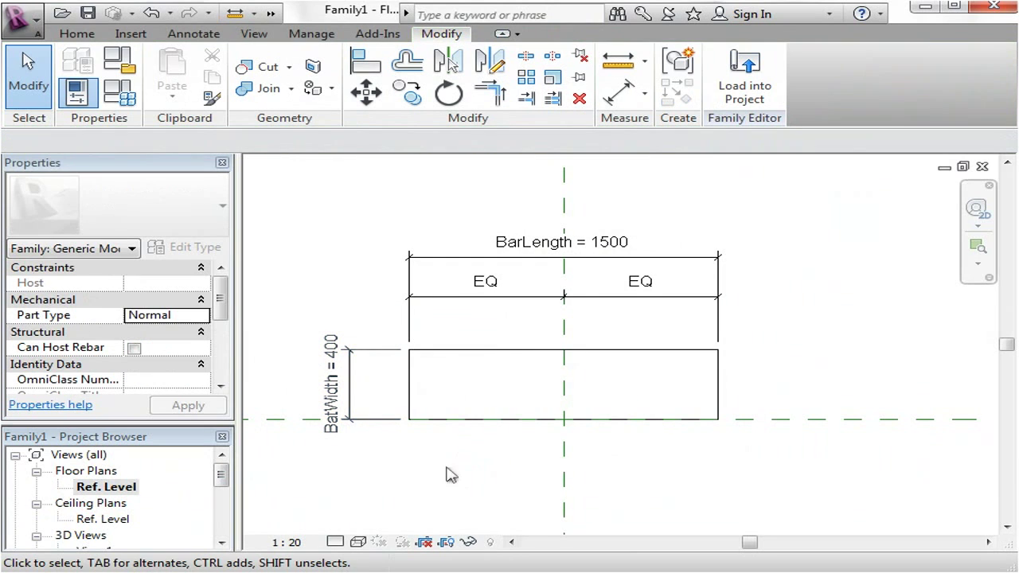
Set the BatWidth parameter to 300 in Family Types and apply it to flex the box
middle_click_drag(507, 352, 548, 358)
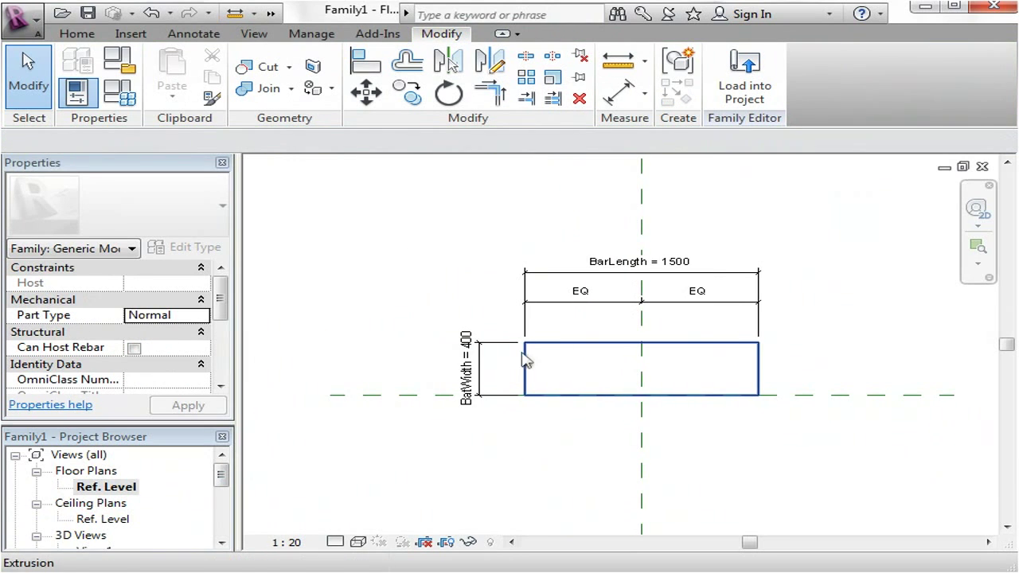
scroll(526, 357, "up", 3)
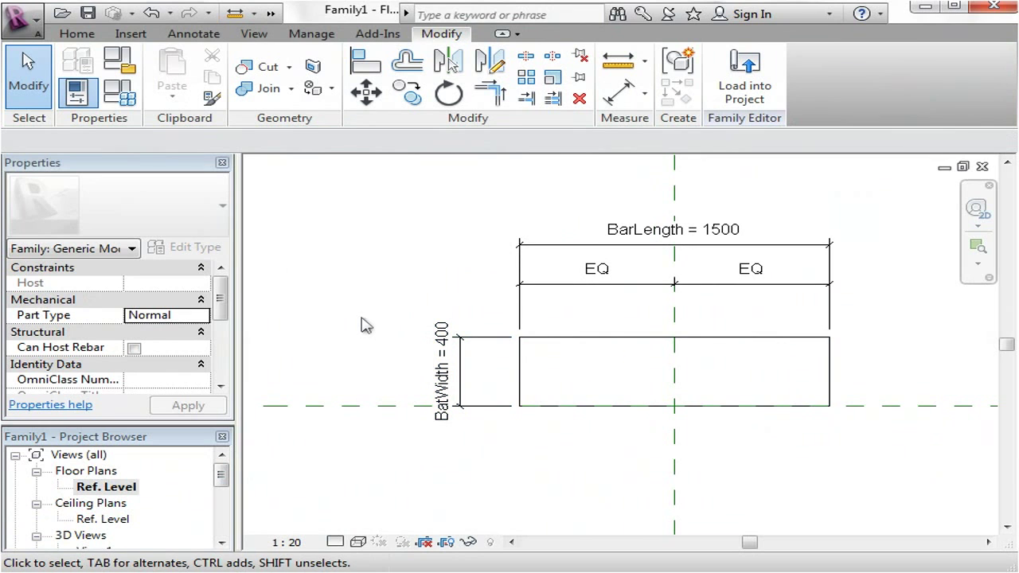
left_click(118, 91)
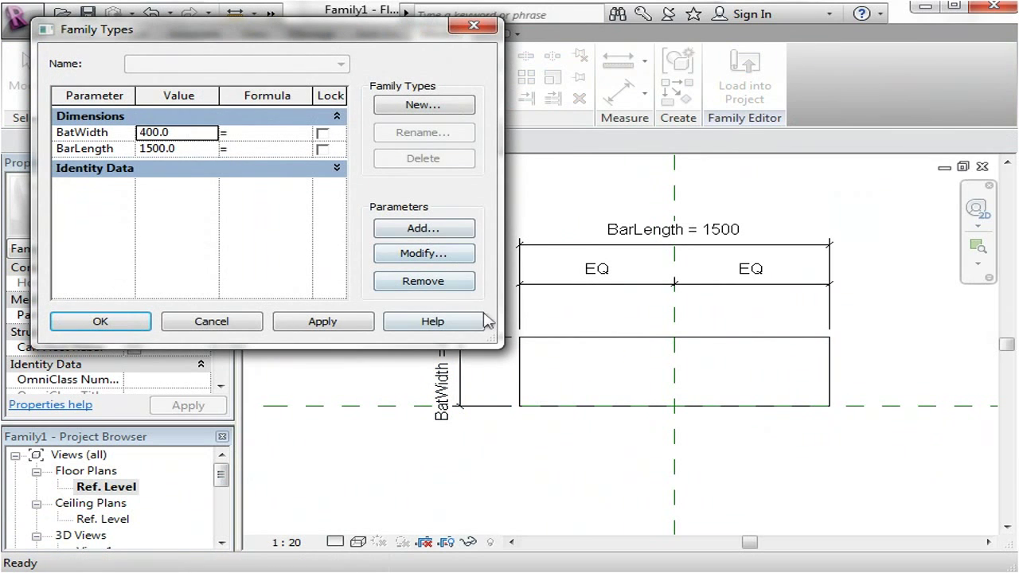
double_click(199, 132)
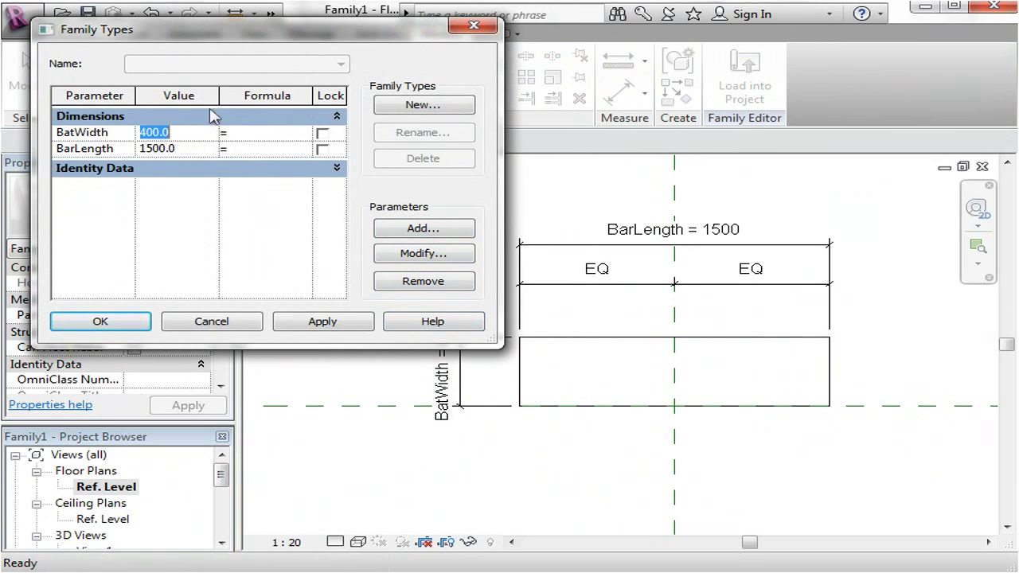
type("300")
left_click(311, 324)
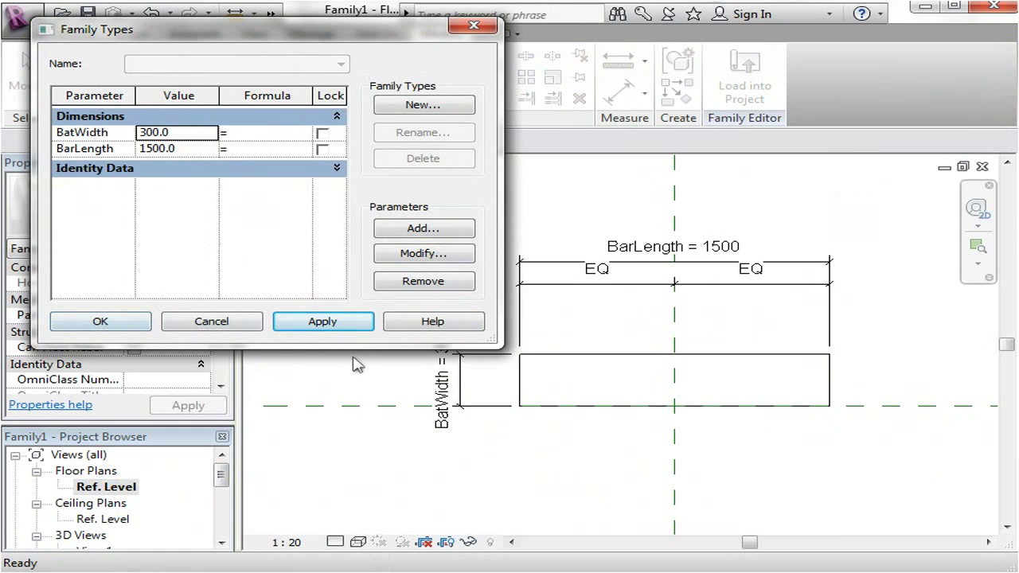
left_click_drag(286, 38, 280, 60)
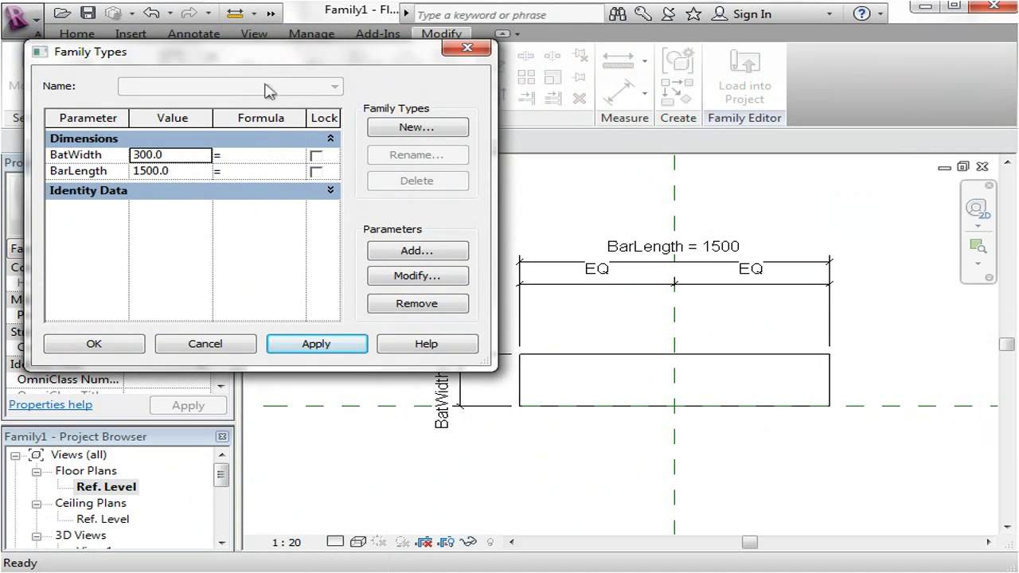
Change the BarLength parameter from a type to an instance parameter and accept the Family Types settings
left_click(72, 170)
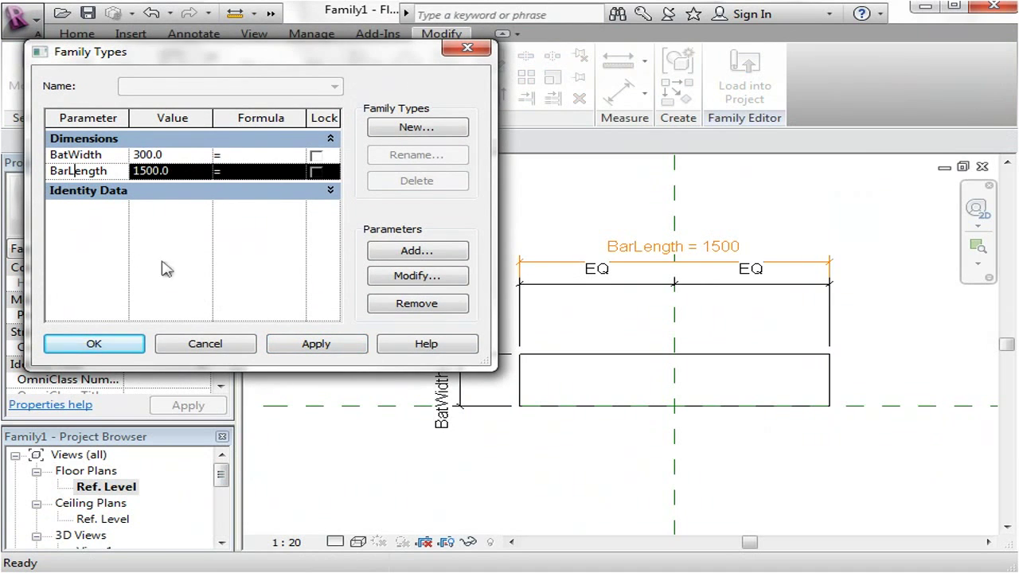
left_click(416, 275)
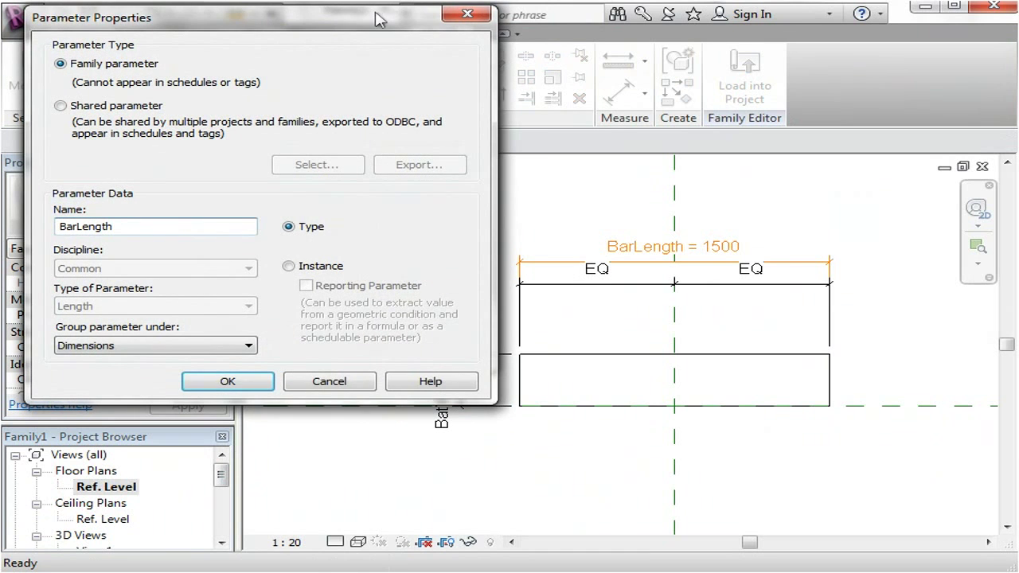
left_click_drag(379, 20, 399, 83)
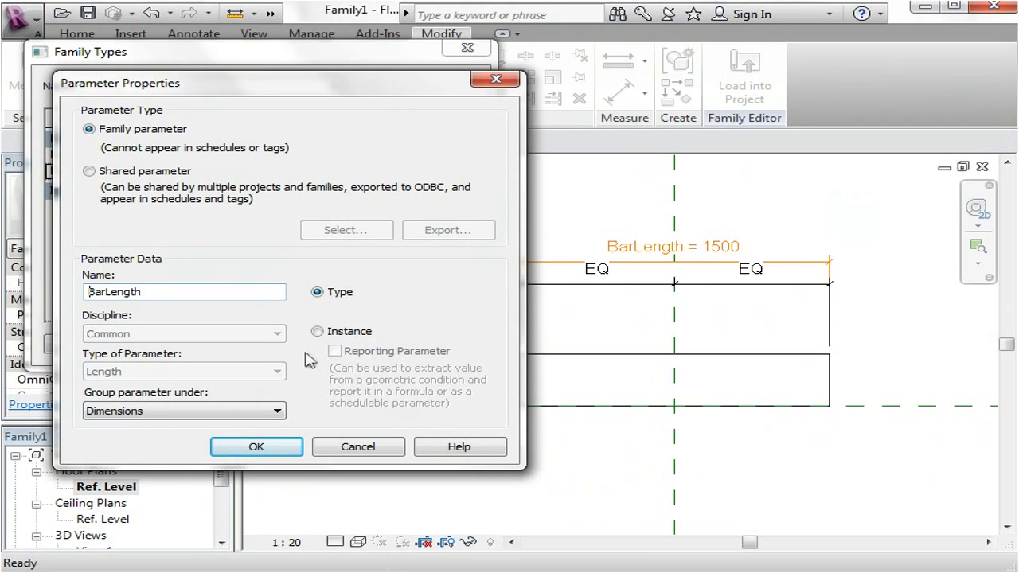
left_click(317, 331)
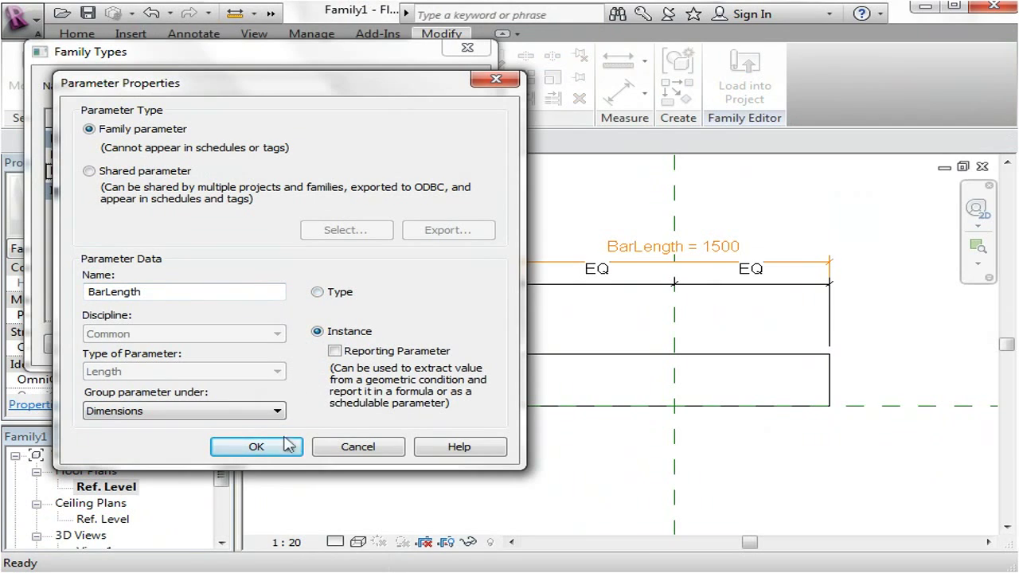
left_click(256, 446)
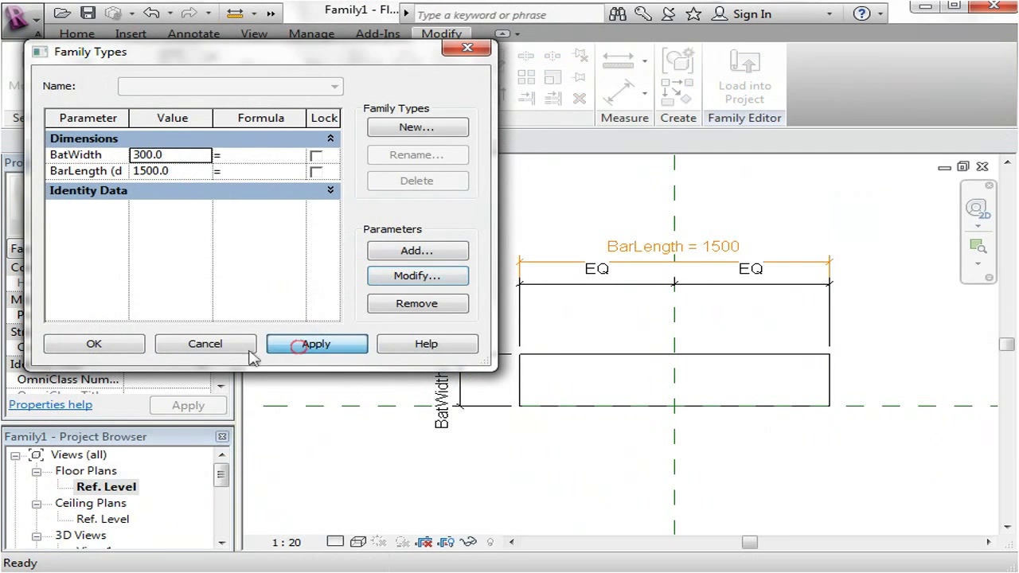
left_click(120, 345)
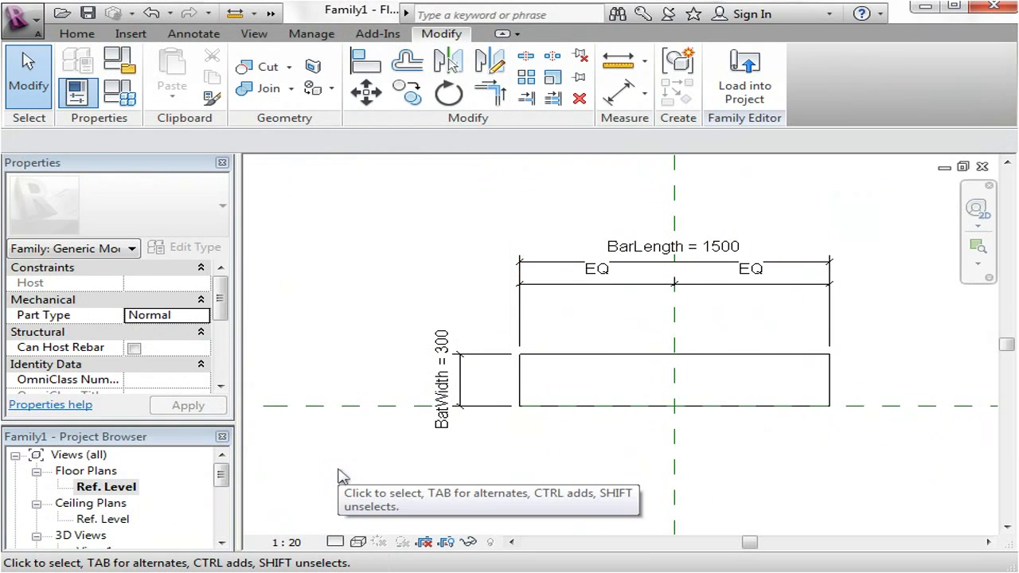
Review the BarWidth parameter's properties in Family Types and keep it as a type parameter
scroll(391, 270, "up", 1)
middle_click_drag(409, 237, 428, 268)
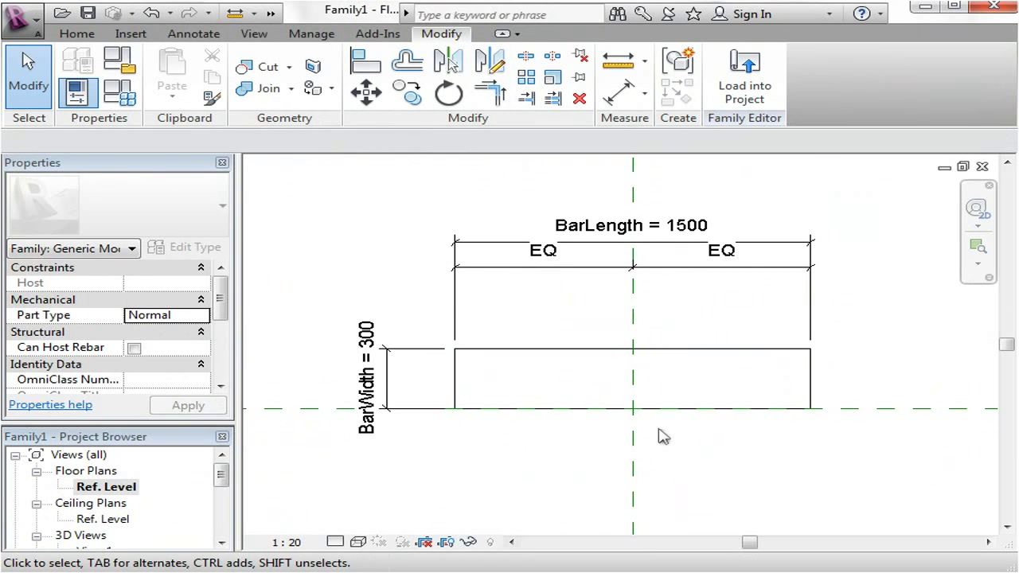
scroll(614, 412, "up", 1)
scroll(622, 412, "down", 1)
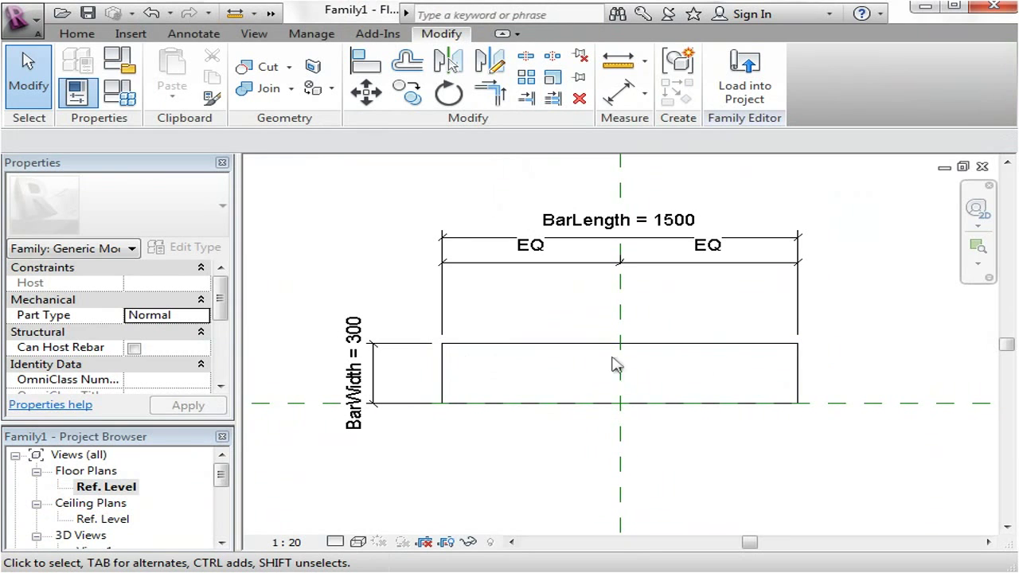
middle_click_drag(587, 371, 617, 392)
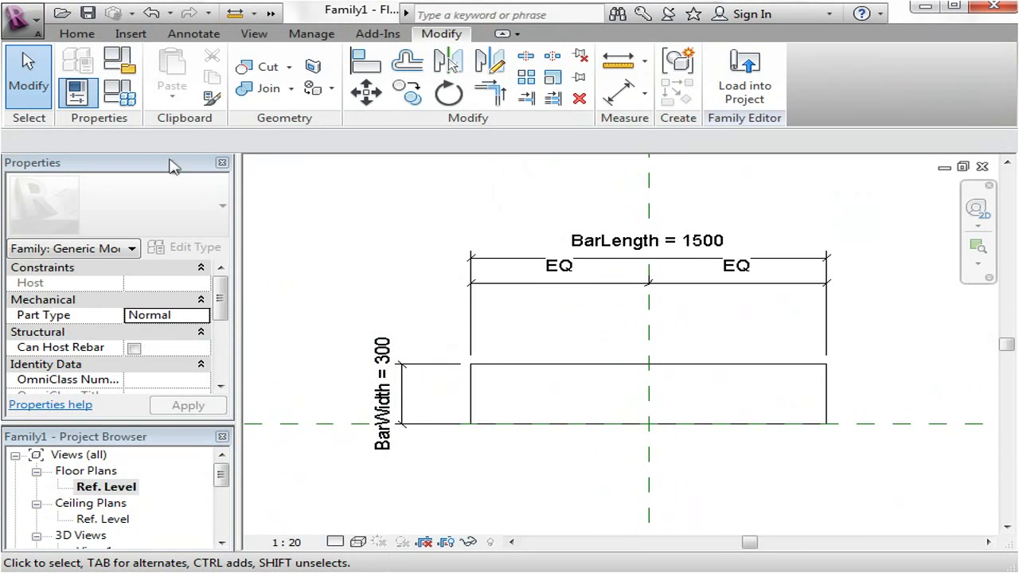
left_click(120, 92)
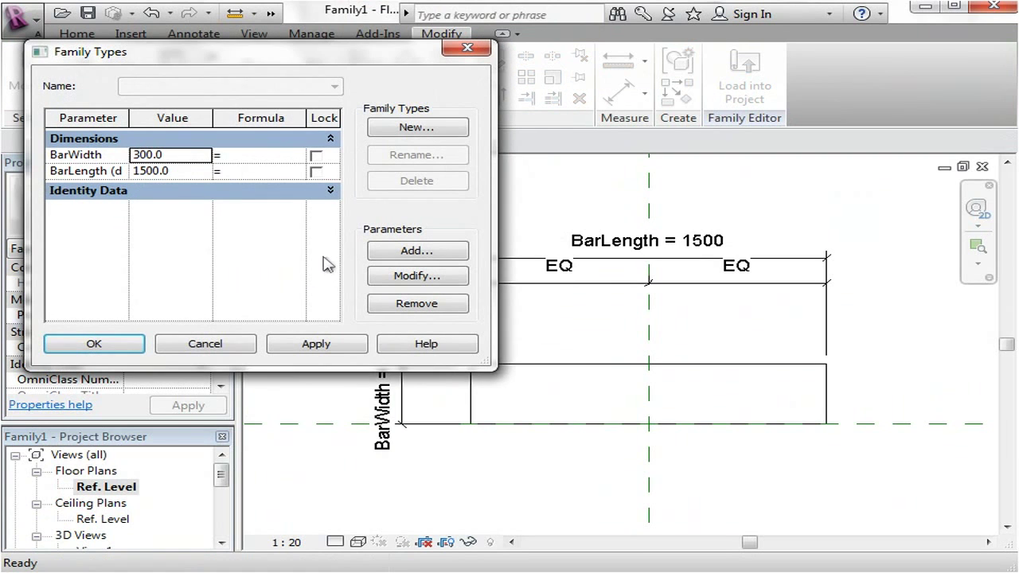
left_click(49, 156)
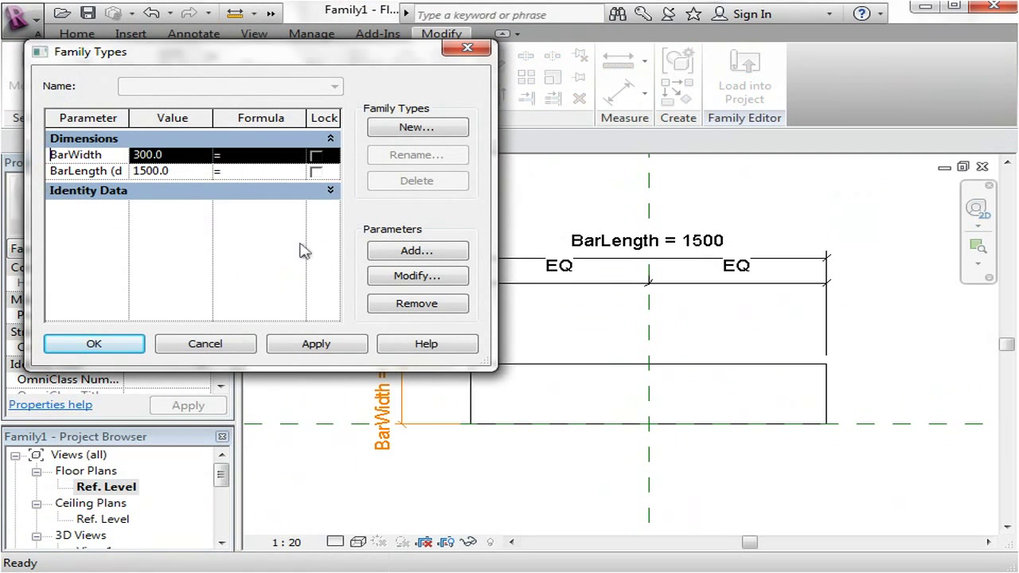
left_click(401, 274)
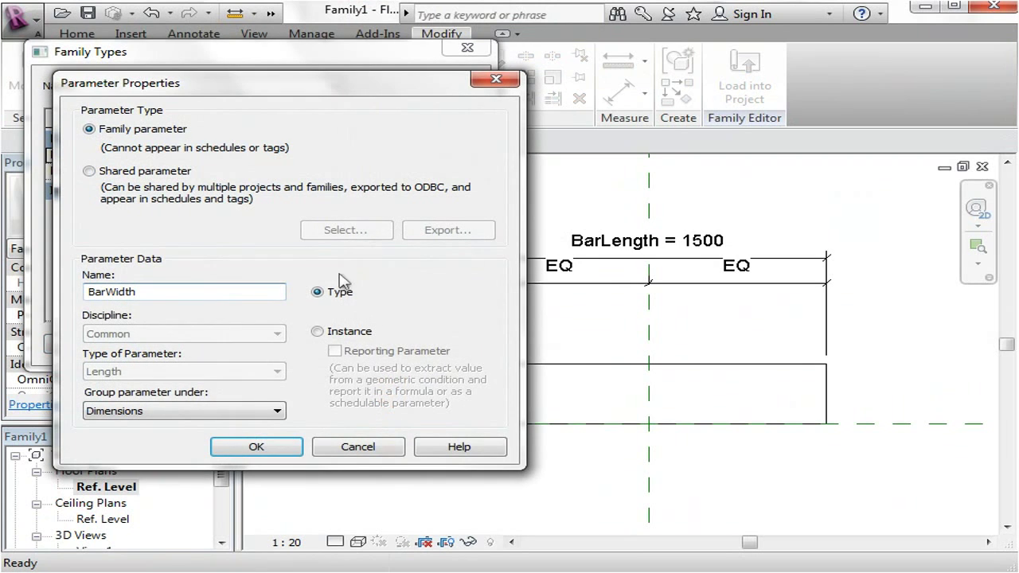
left_click(275, 448)
left_click(296, 352)
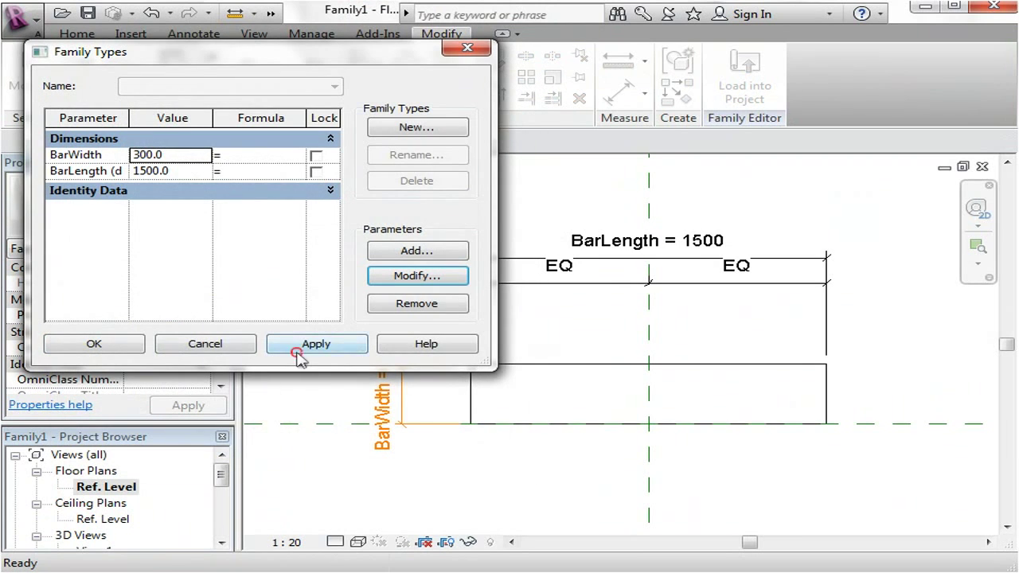
left_click(72, 343)
left_click(390, 477)
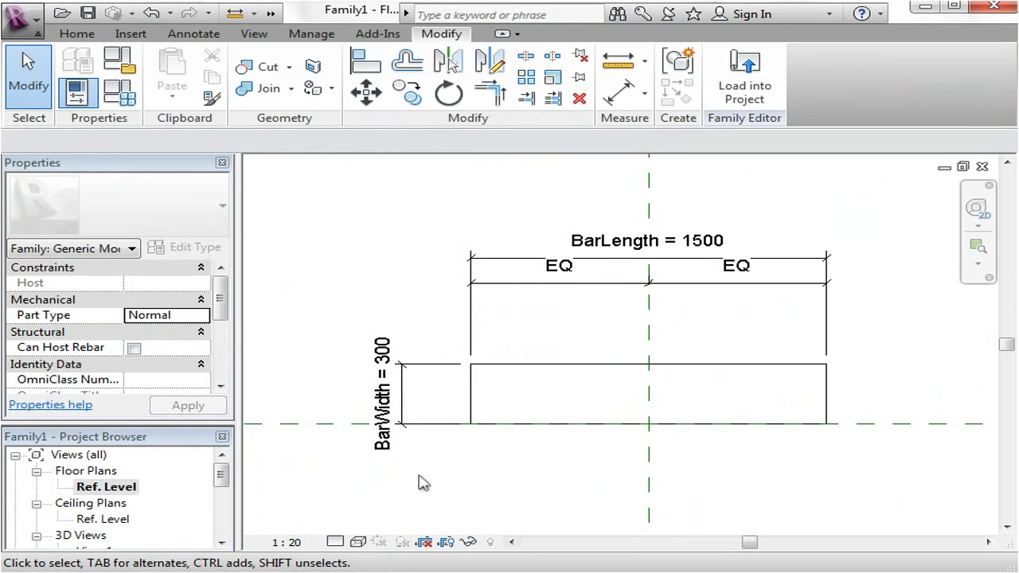
Load the finished bar family into the open project Project4C
middle_click_drag(368, 295, 329, 300)
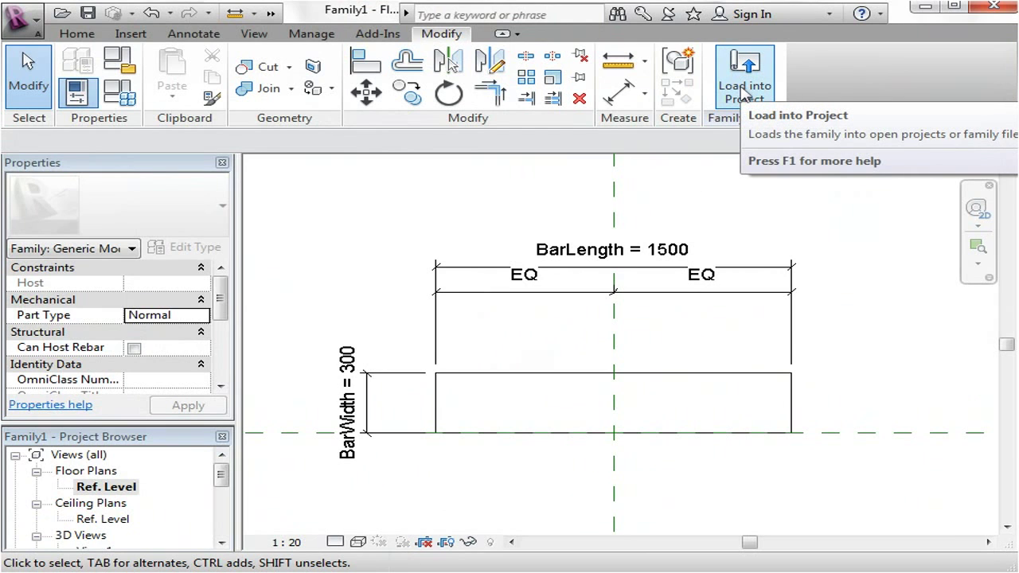
left_click(77, 33)
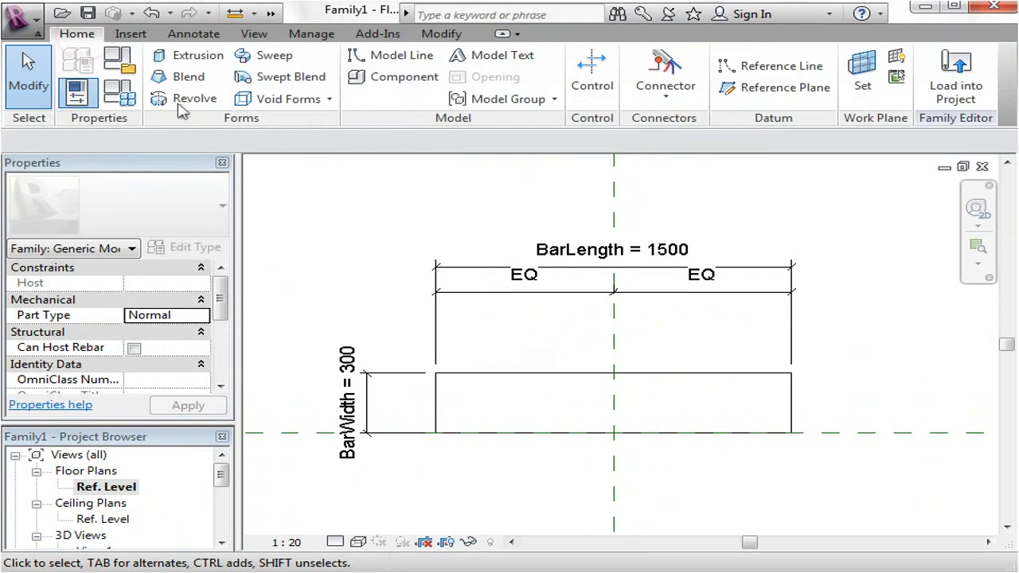
left_click(956, 88)
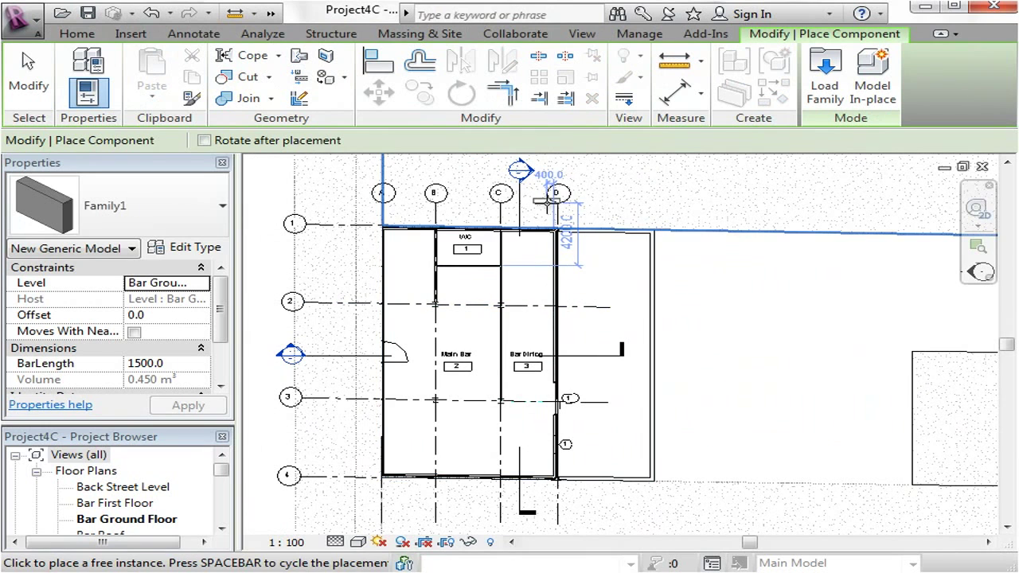
Place one Family1 bar in the open room east of Bar Dining, about 2700 from the east wall and 3000 from the north wall
scroll(547, 201, "up", 2)
middle_click_drag(518, 327, 462, 310)
scroll(470, 319, "up", 2)
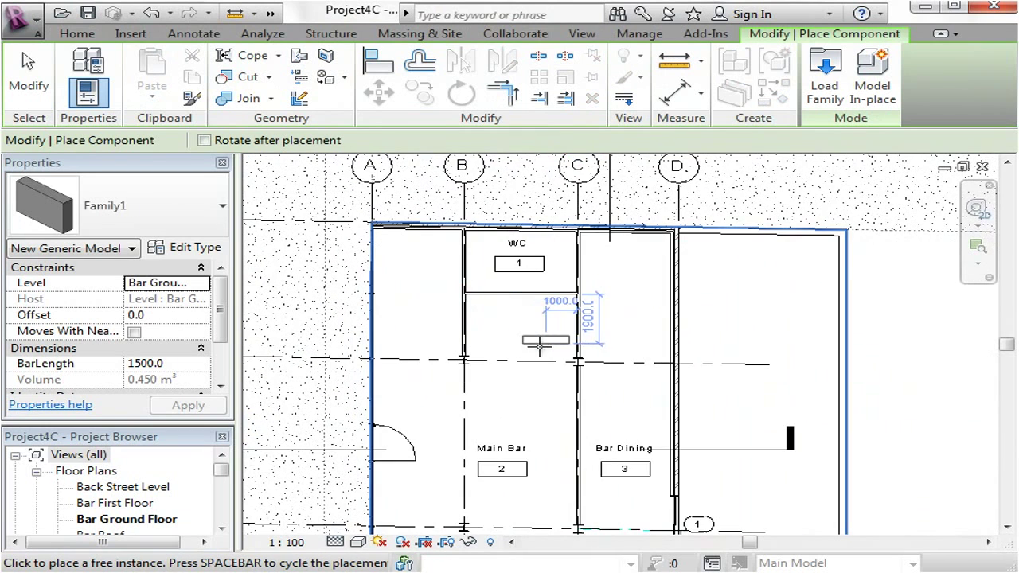
middle_click_drag(539, 348, 478, 267)
middle_click_drag(562, 280, 318, 291)
middle_click_drag(622, 357, 671, 310)
middle_click_drag(525, 282, 536, 394)
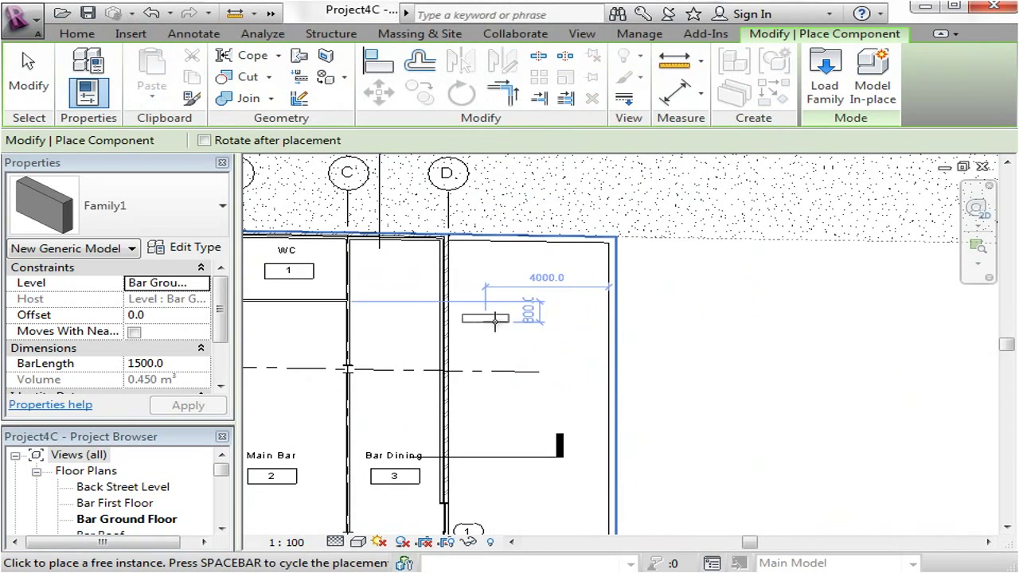
scroll(533, 317, "up", 4)
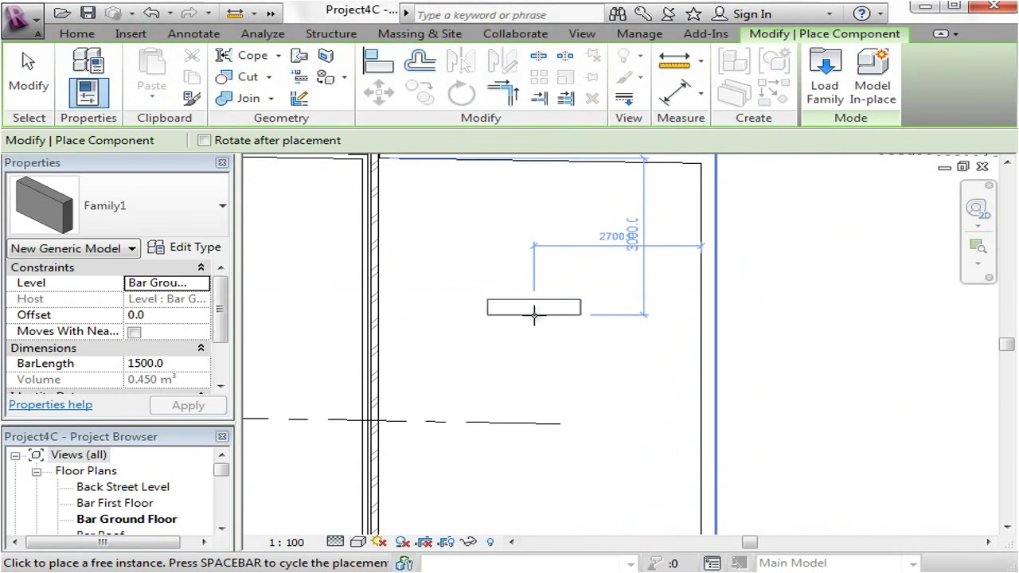
left_click(534, 317)
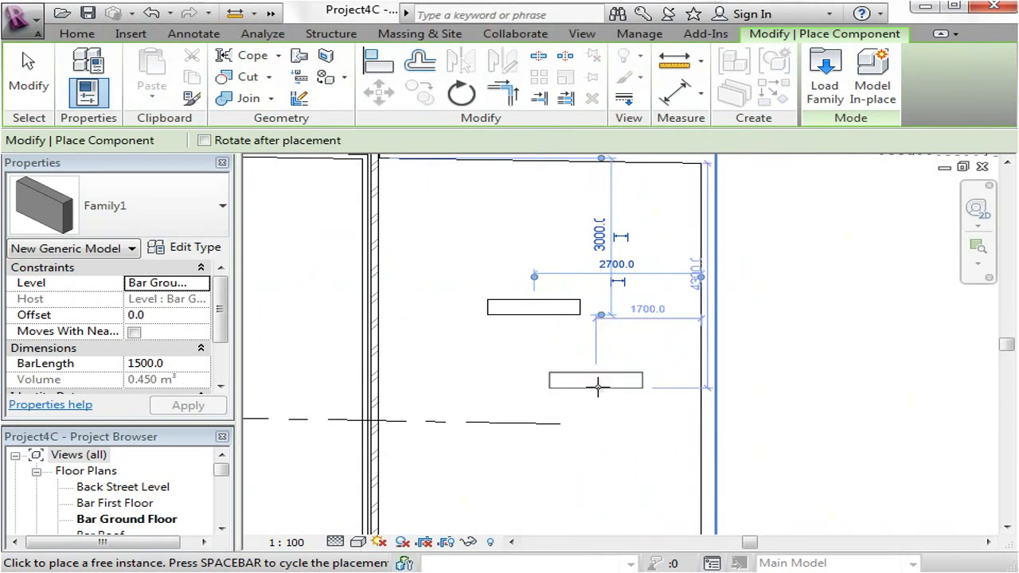
key("Escape")
key("Escape")
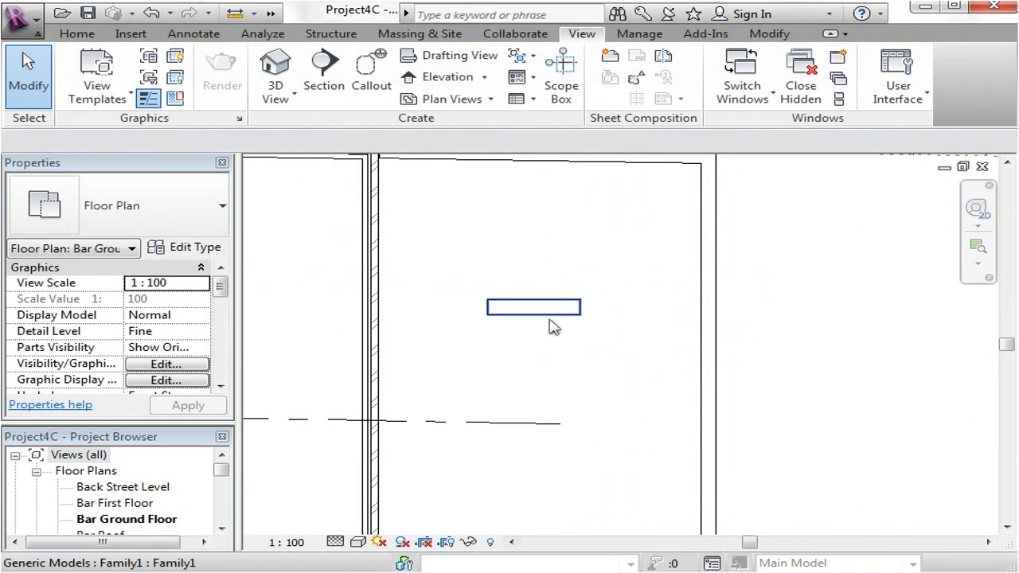
Set the placed bar's BarLength instance parameter to 2000 and apply it
left_click(554, 322)
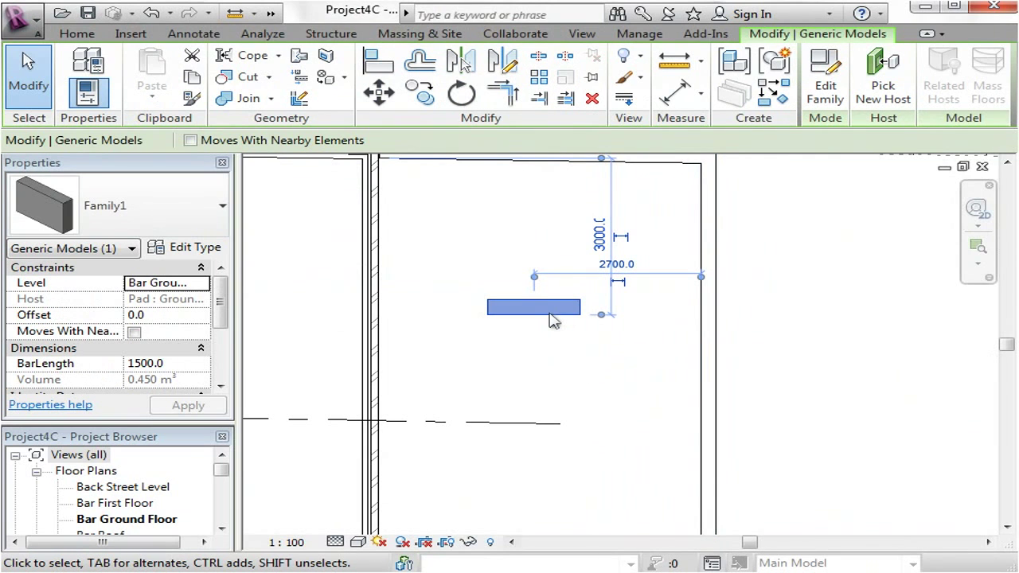
left_click(568, 376)
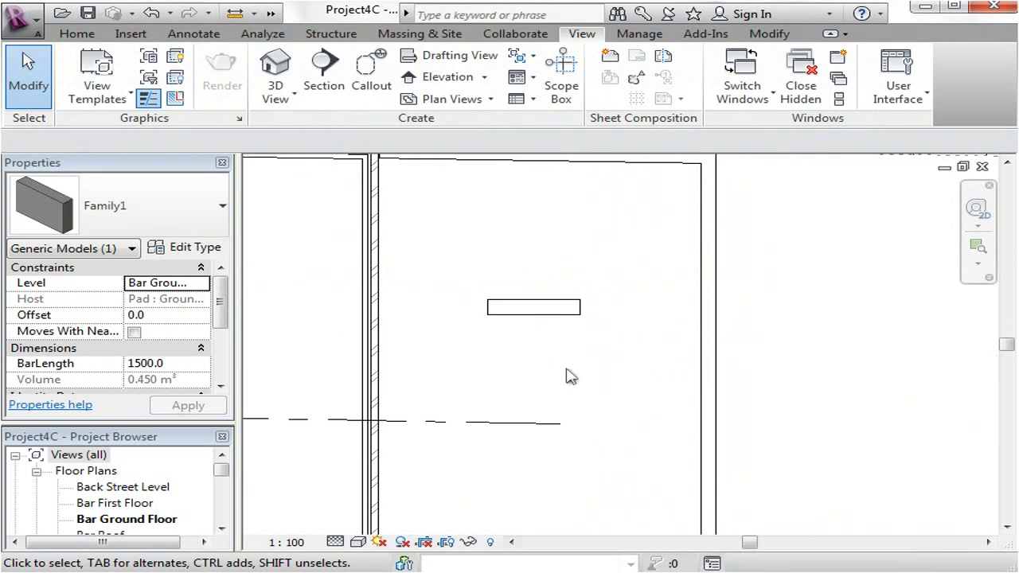
left_click(570, 319)
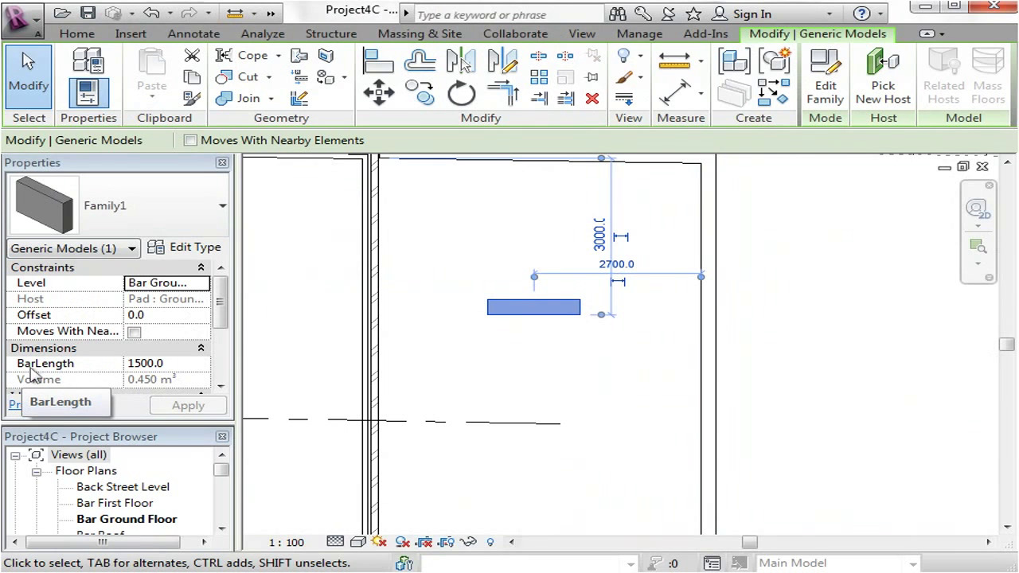
left_click(177, 363)
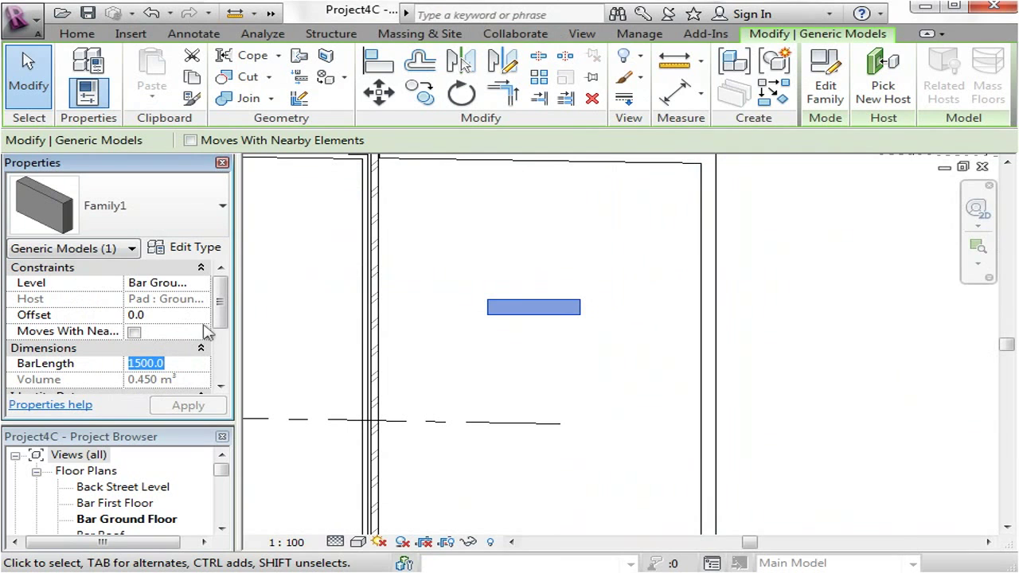
type("2000")
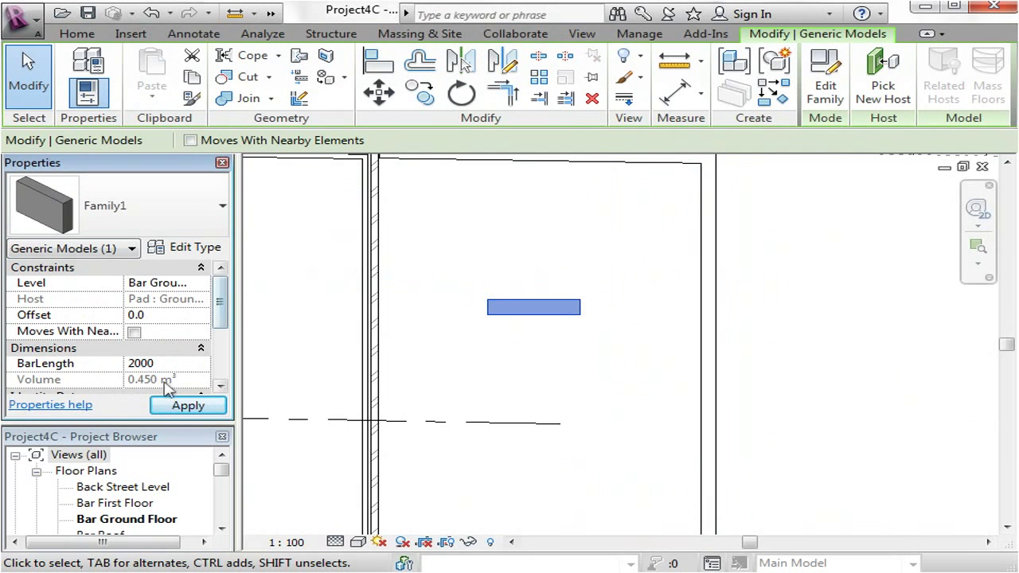
left_click(167, 406)
left_click(625, 384)
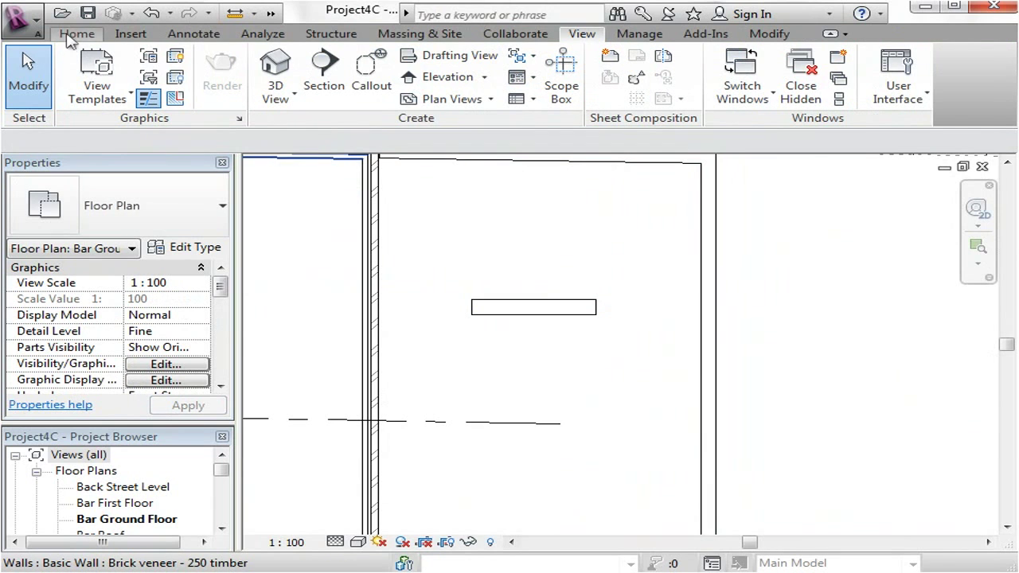
Place two more Family1 components, one above the existing bar and one below it
left_click(91, 34)
left_click(127, 34)
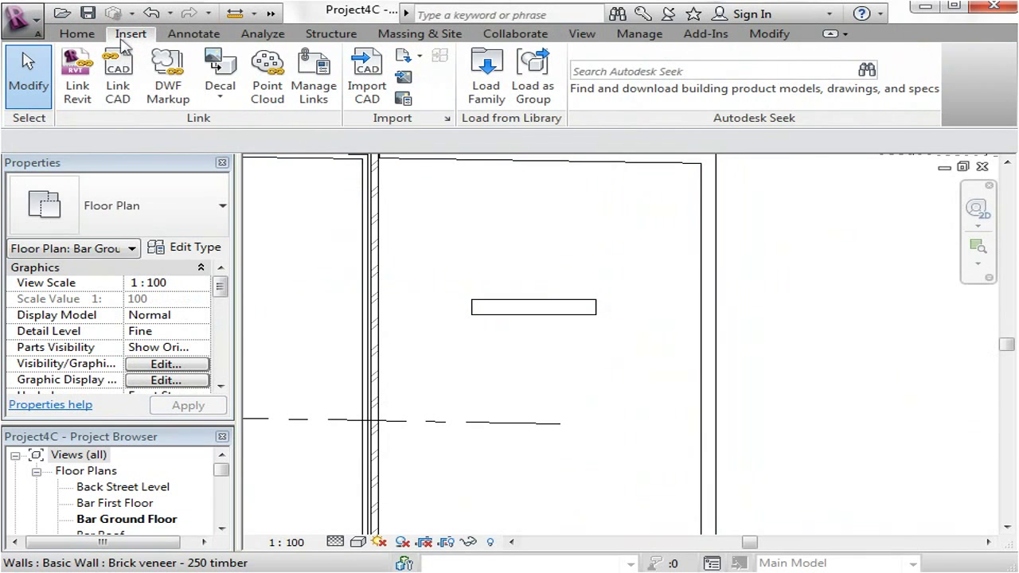
left_click(89, 35)
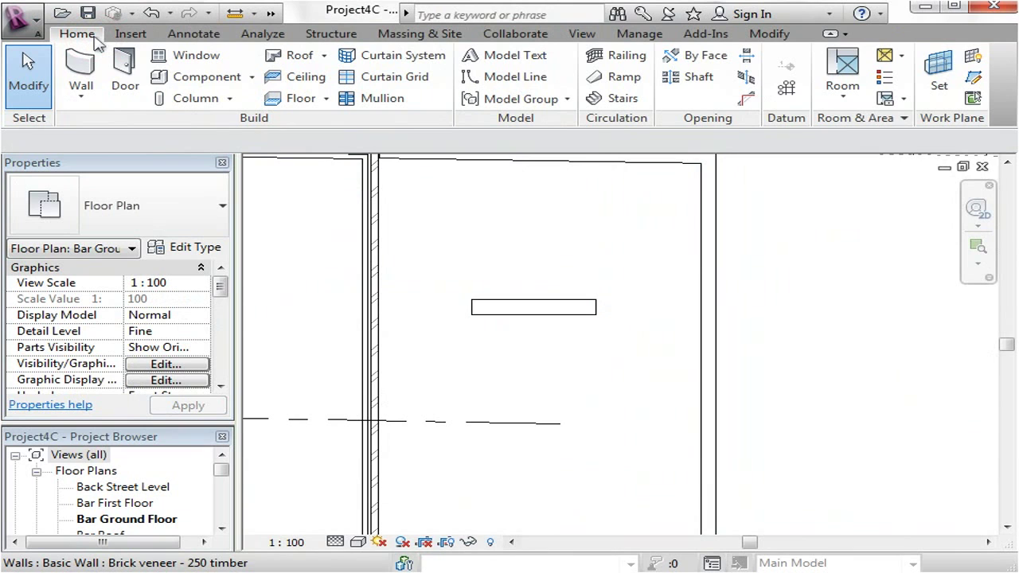
left_click(210, 77)
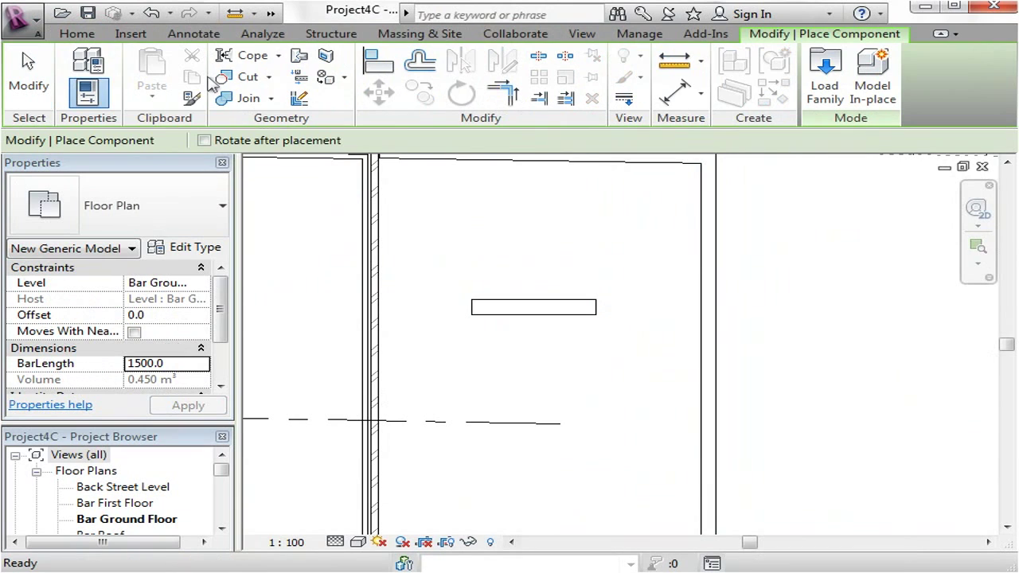
left_click(515, 256)
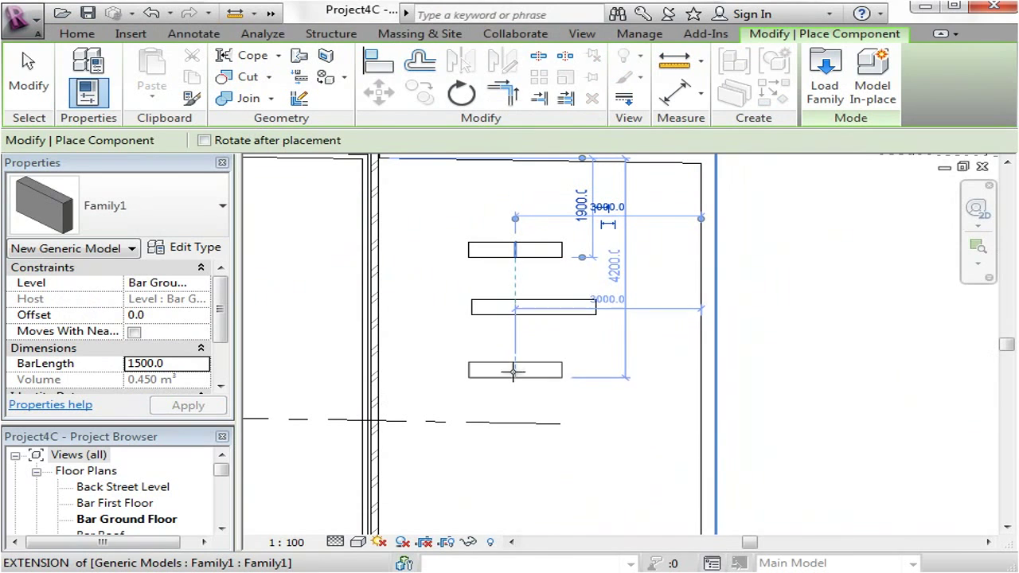
left_click(527, 369)
key("Escape")
key("Escape")
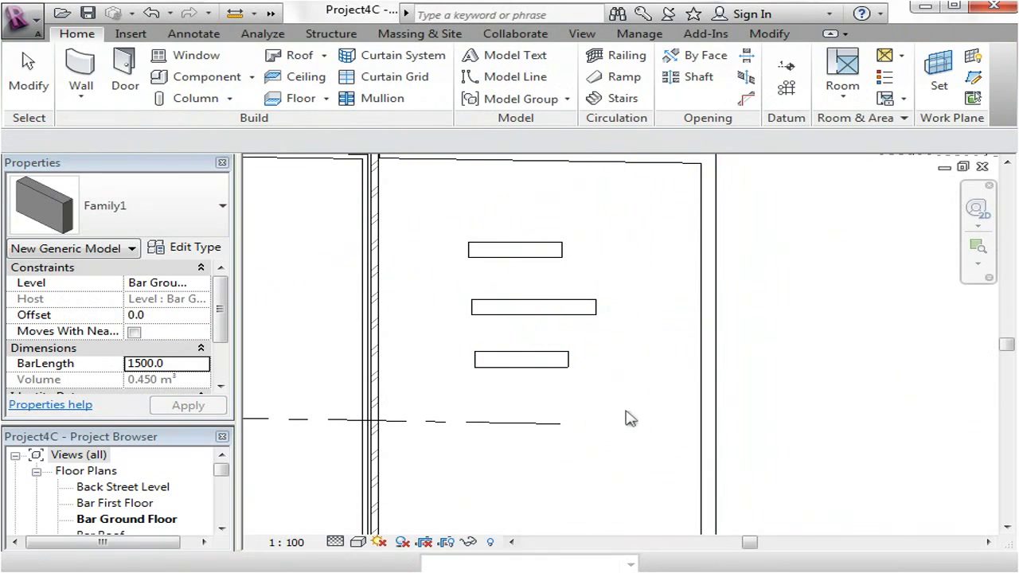
Set the uppermost bar's BarLength to 3000 and apply it
left_click(506, 253)
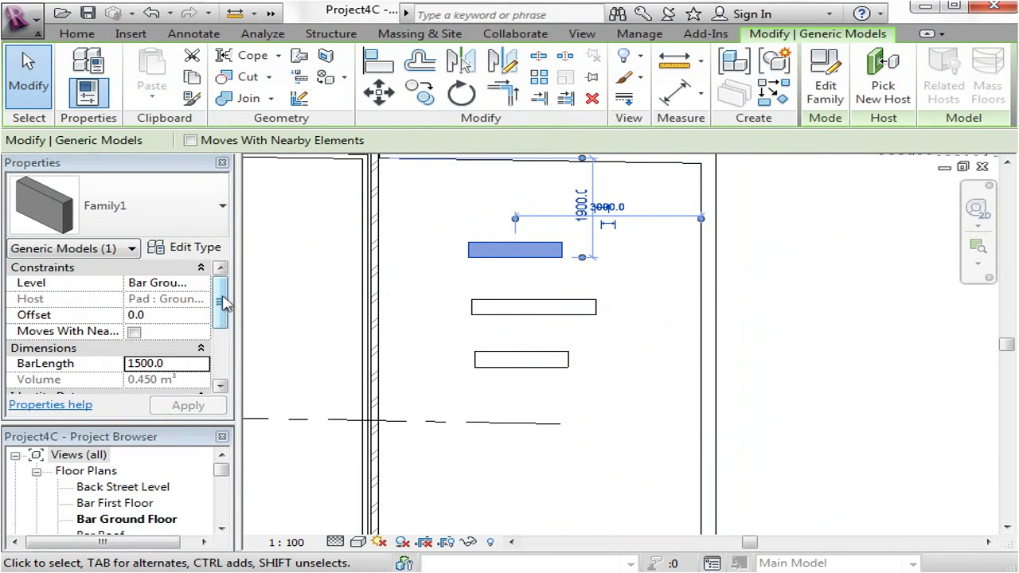
left_click_drag(224, 301, 222, 328)
left_click(182, 299)
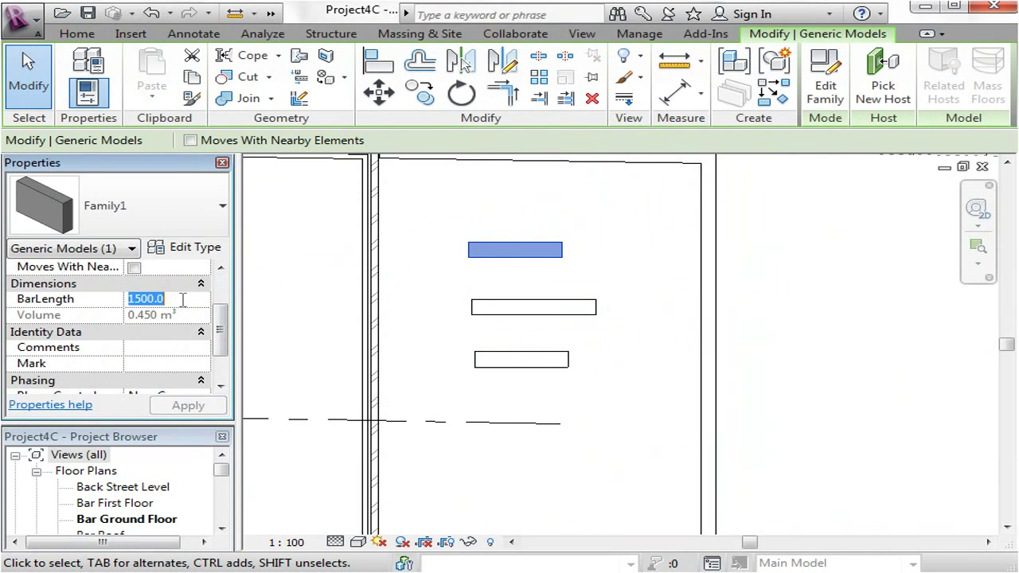
type("300")
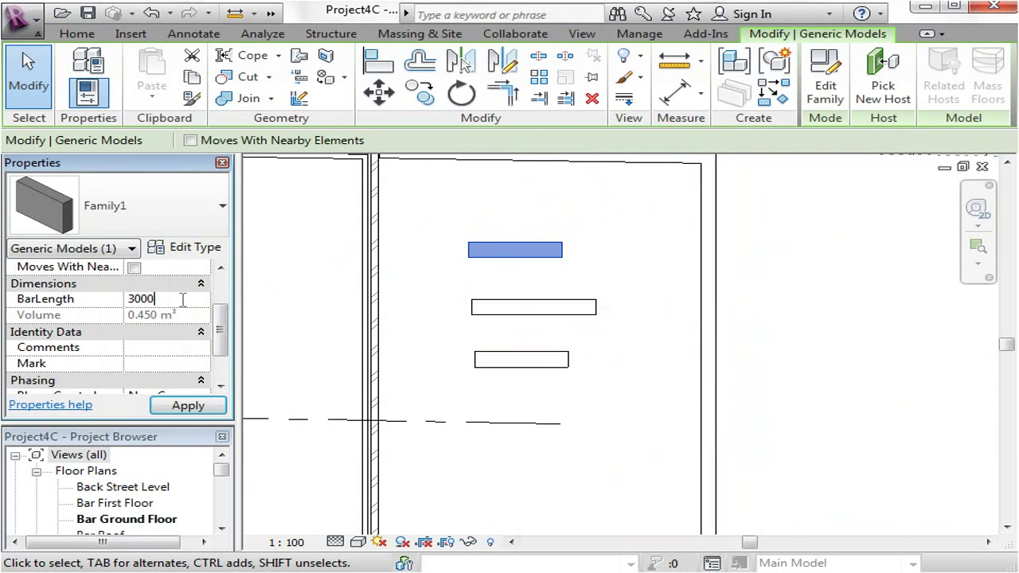
left_click(203, 409)
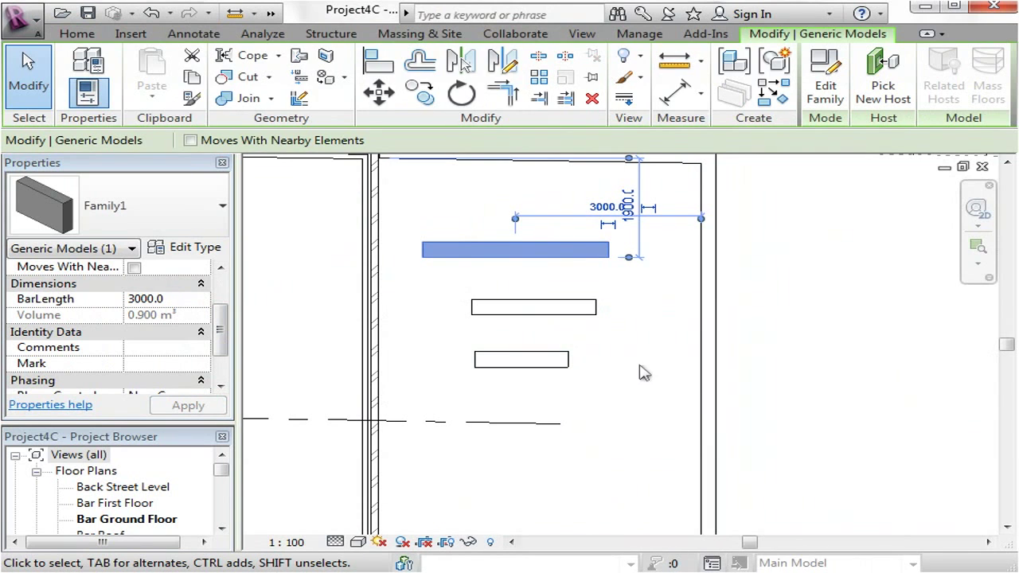
left_click(645, 374)
Set the lowest bar's BarLength to 1000 and apply it
left_click(539, 366)
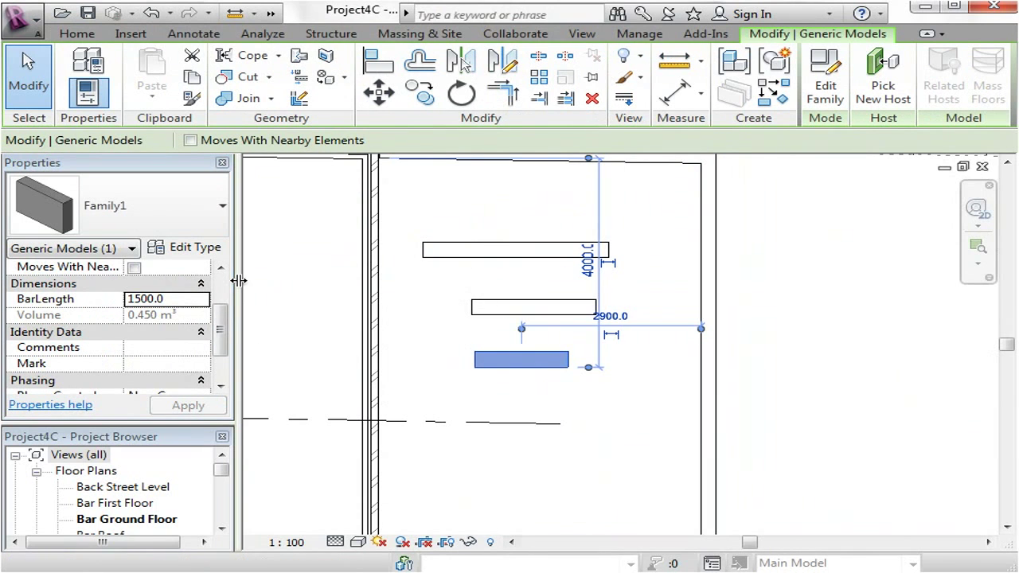
left_click(196, 299)
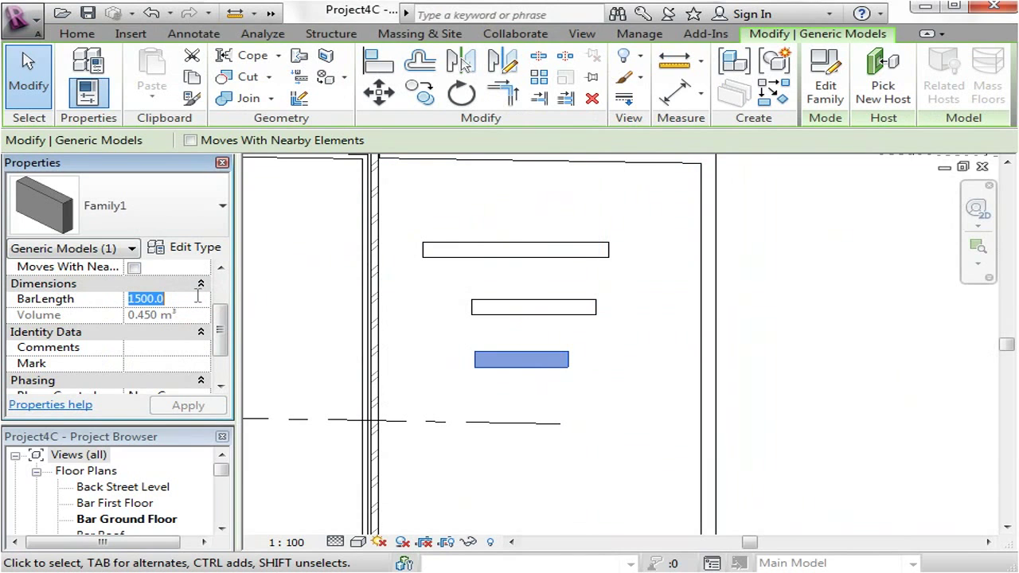
type("100")
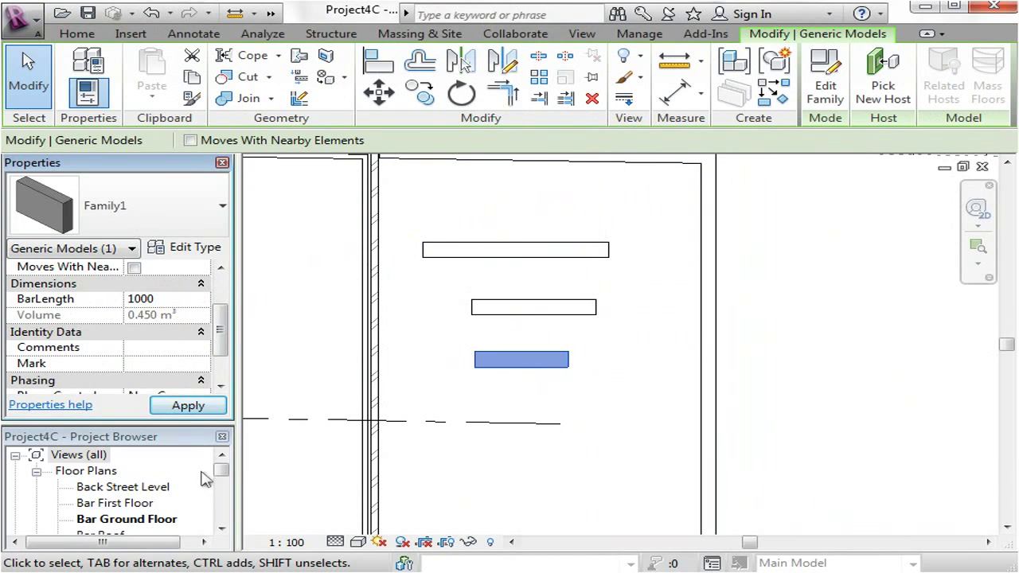
left_click(213, 406)
left_click(646, 383)
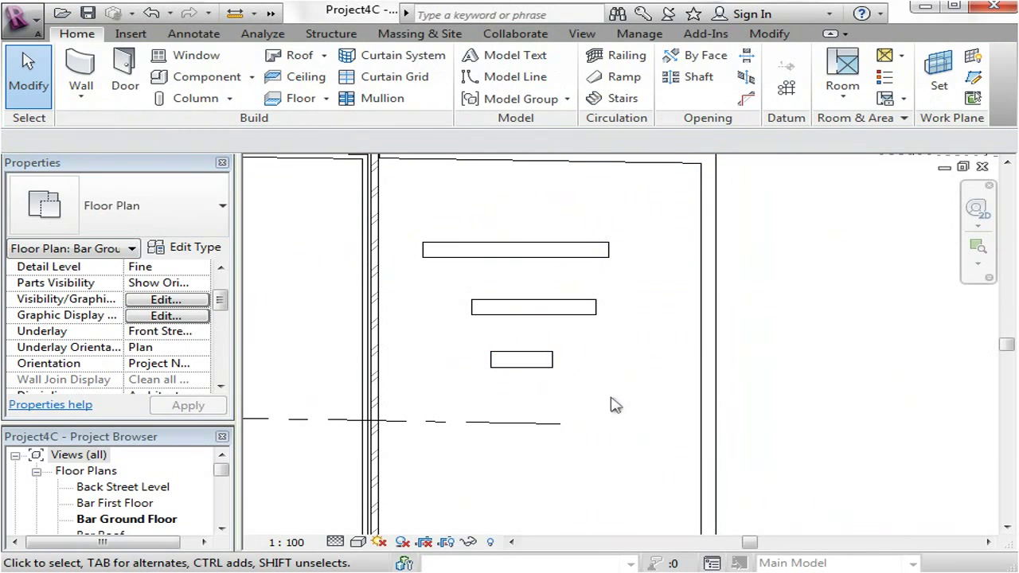
scroll(611, 404, "up", 3)
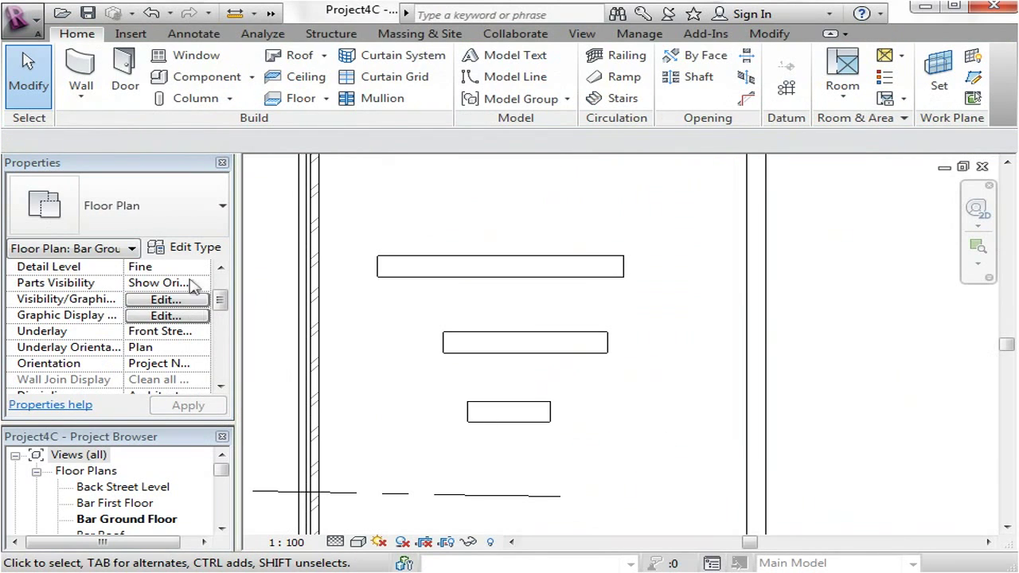
middle_click_drag(658, 414, 679, 408)
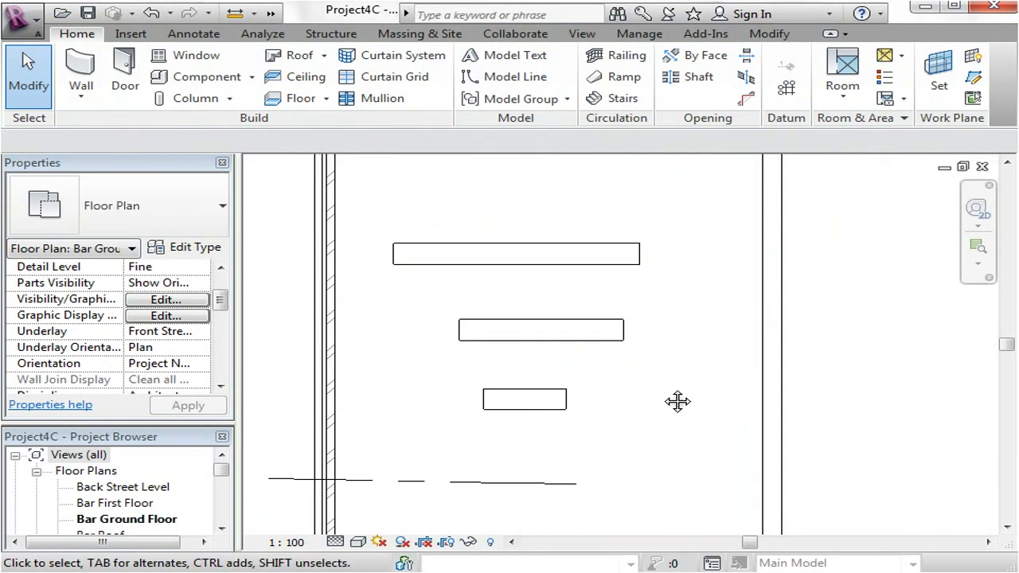
left_click_drag(221, 300, 258, 284)
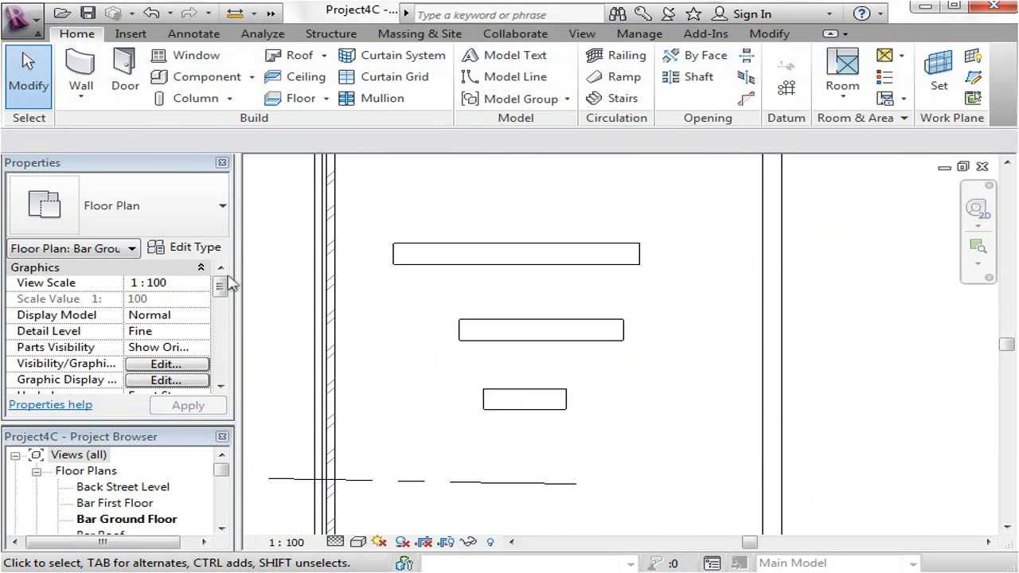
left_click(190, 250)
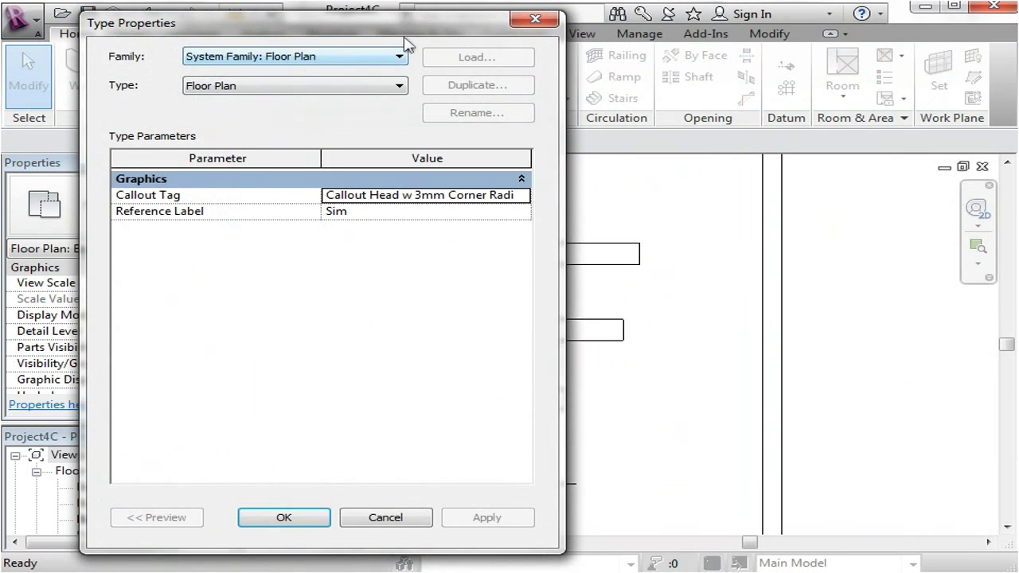
left_click_drag(406, 26, 880, 72)
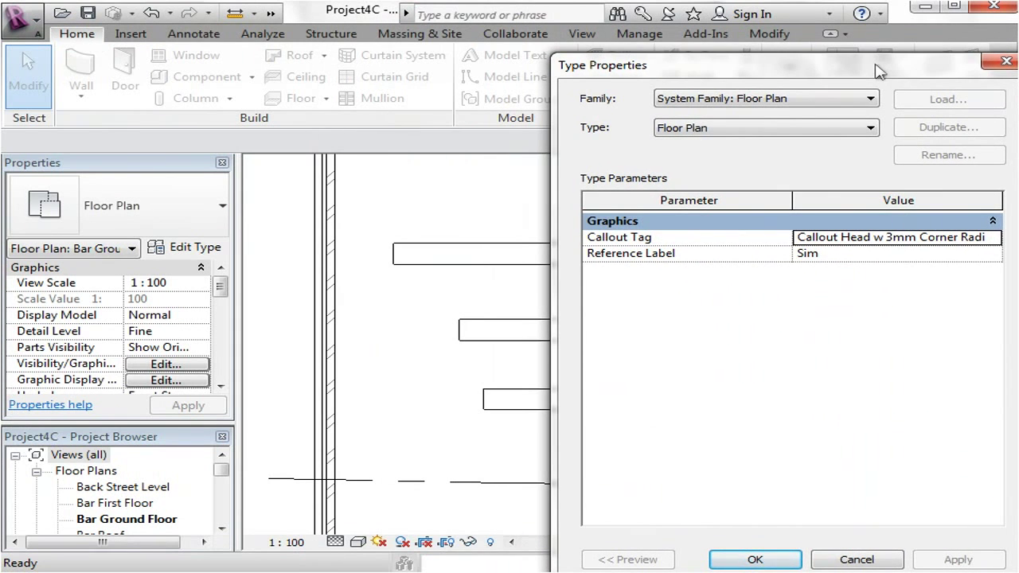
left_click(893, 560)
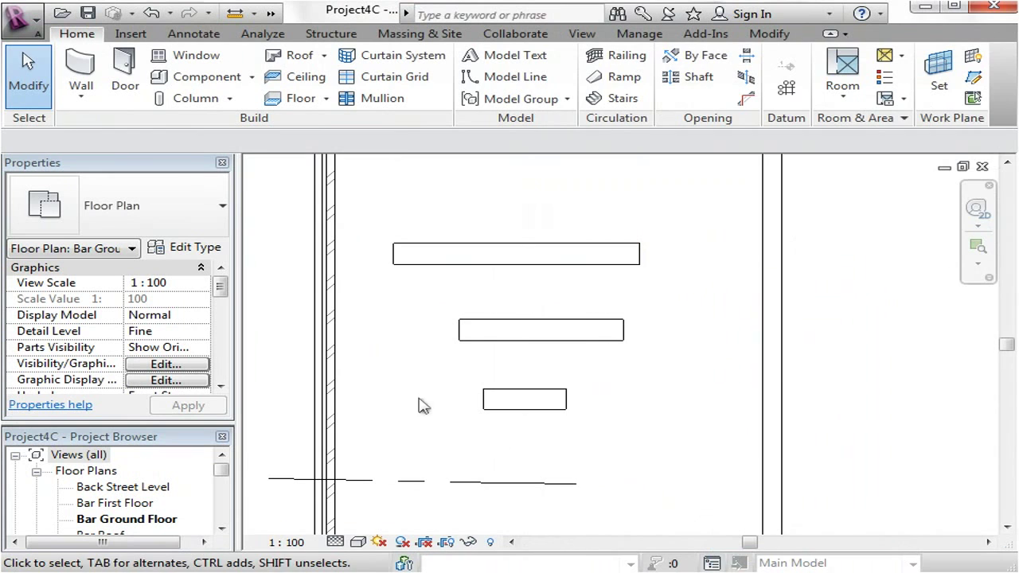
Set the BarWidth type parameter of the placed Family1 bars to 600, apply it and deselect the bar
left_click(473, 263)
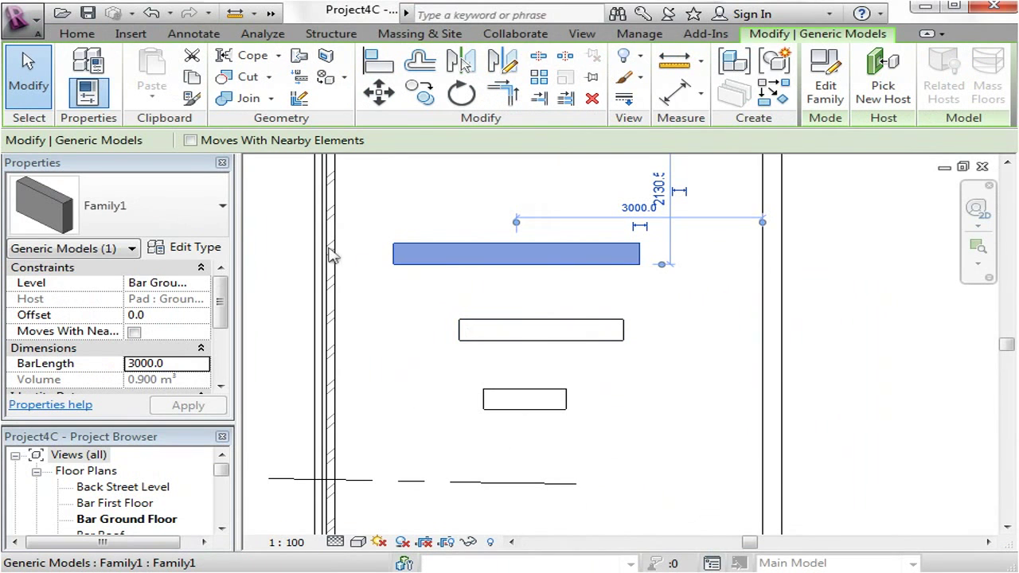
left_click(191, 248)
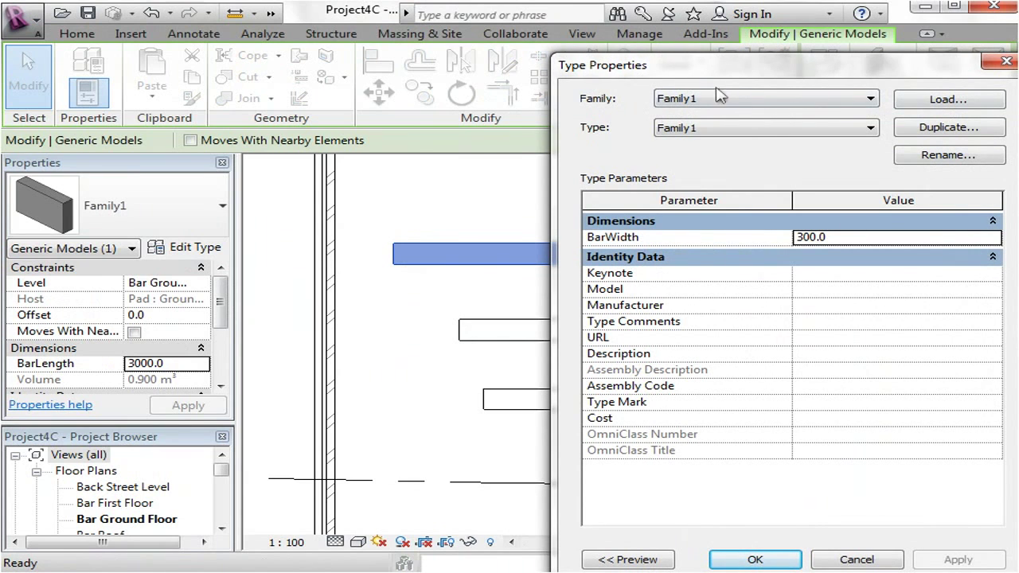
left_click_drag(731, 67, 735, 46)
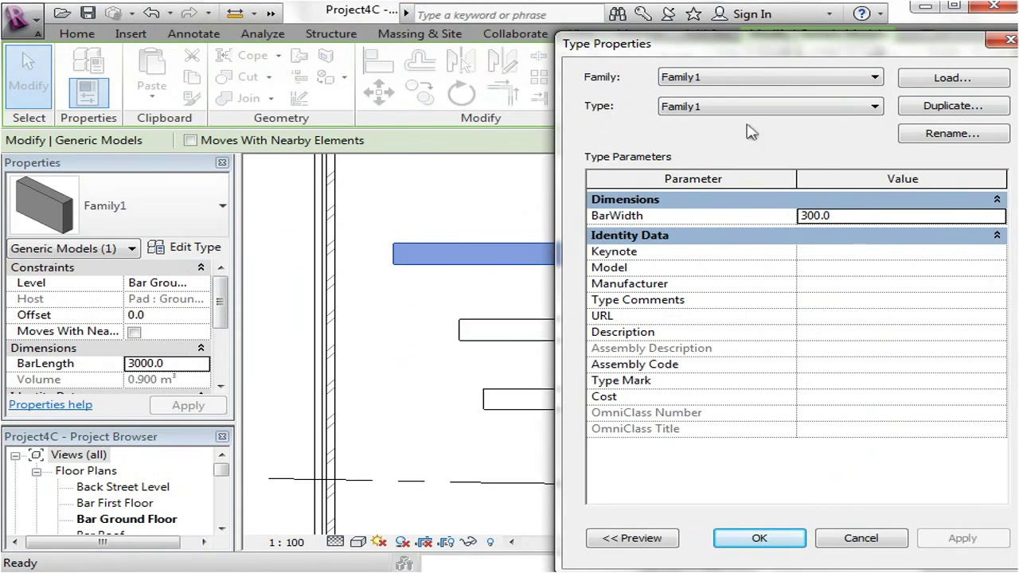
left_click(833, 216)
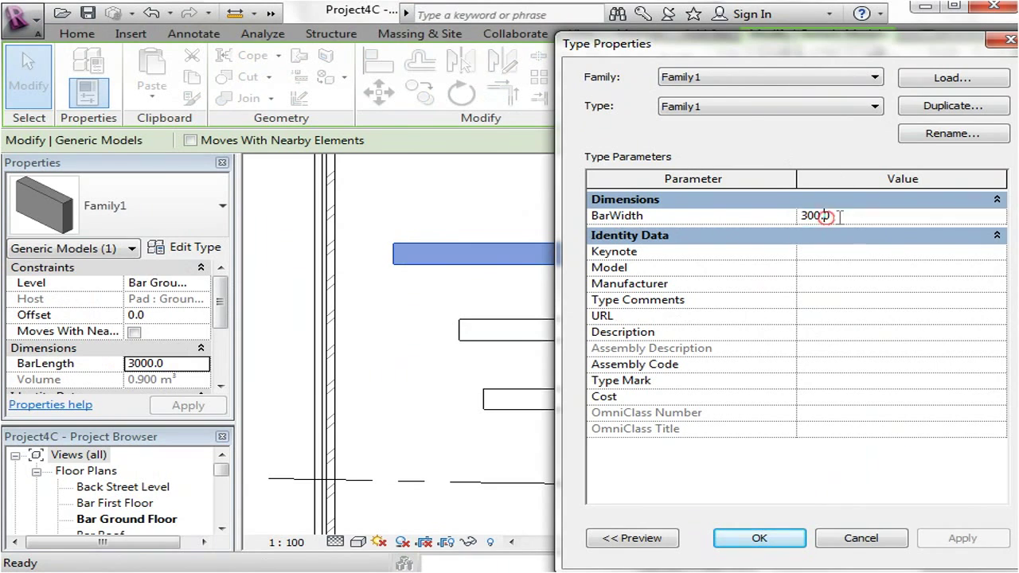
left_click_drag(833, 216, 795, 217)
type("600")
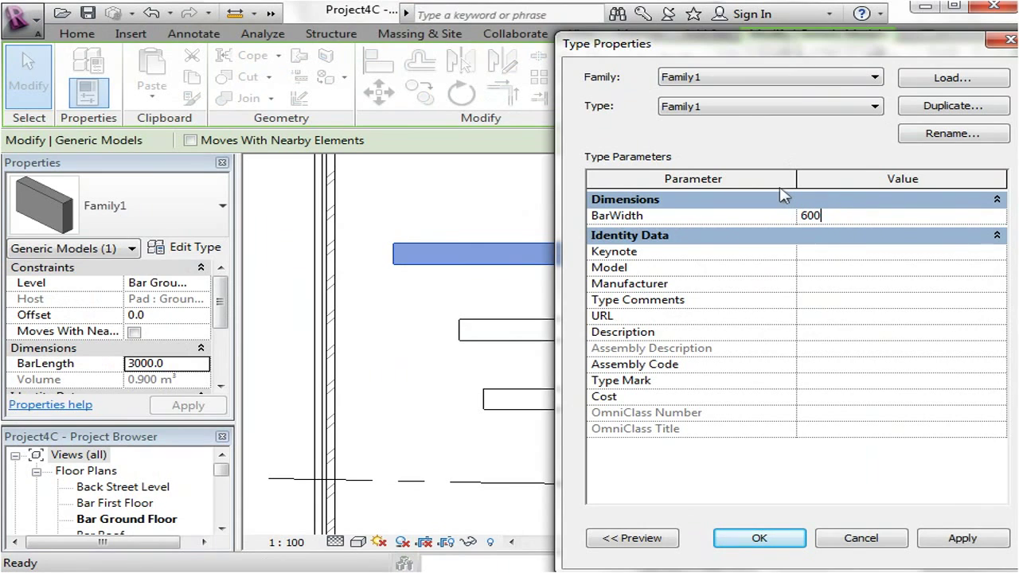
left_click(948, 540)
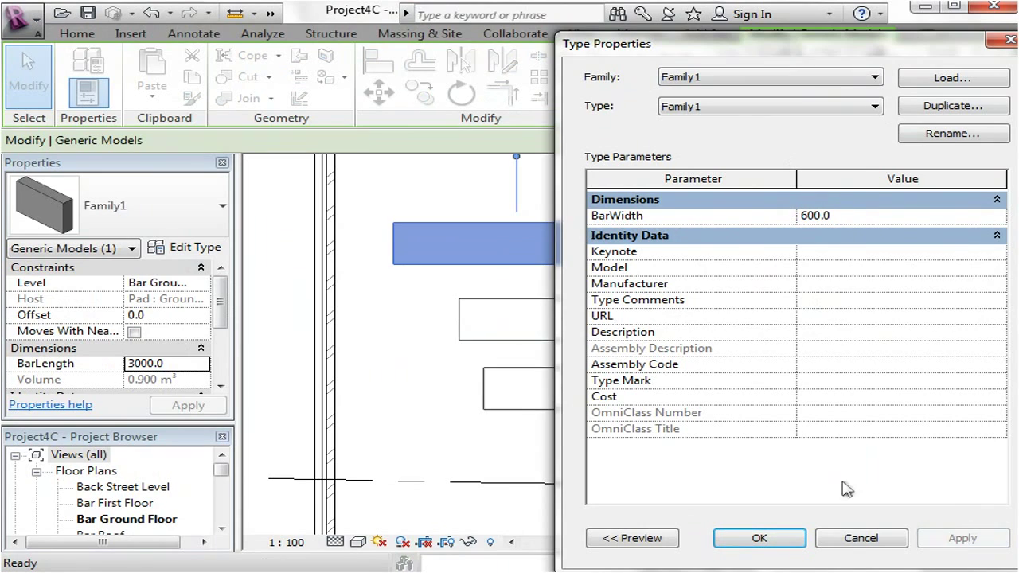
left_click(752, 538)
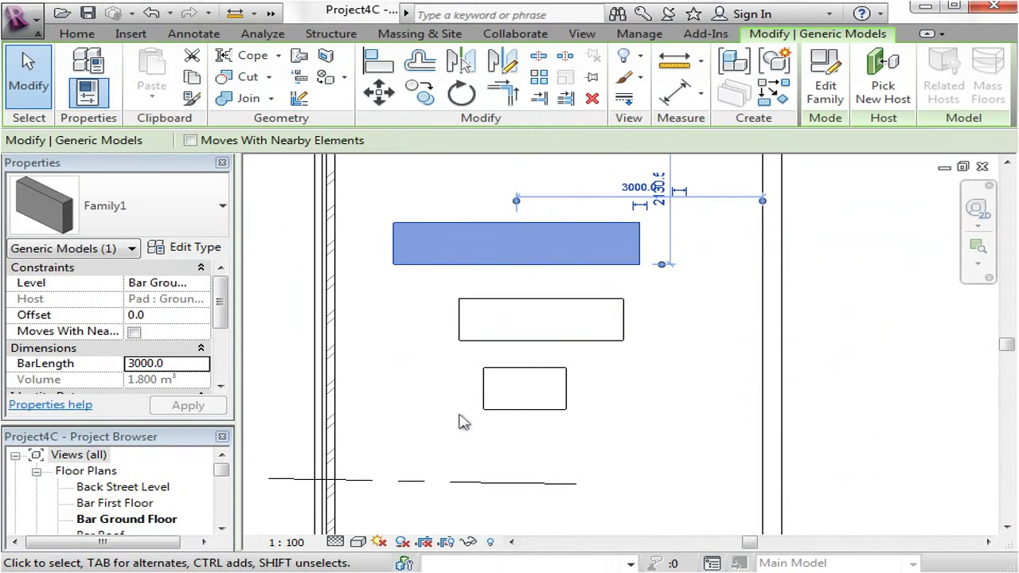
left_click(464, 420)
Open the Family1 bar family for editing from the uppermost placed bar
scroll(539, 301, "down", 2)
middle_click_drag(674, 349, 595, 377)
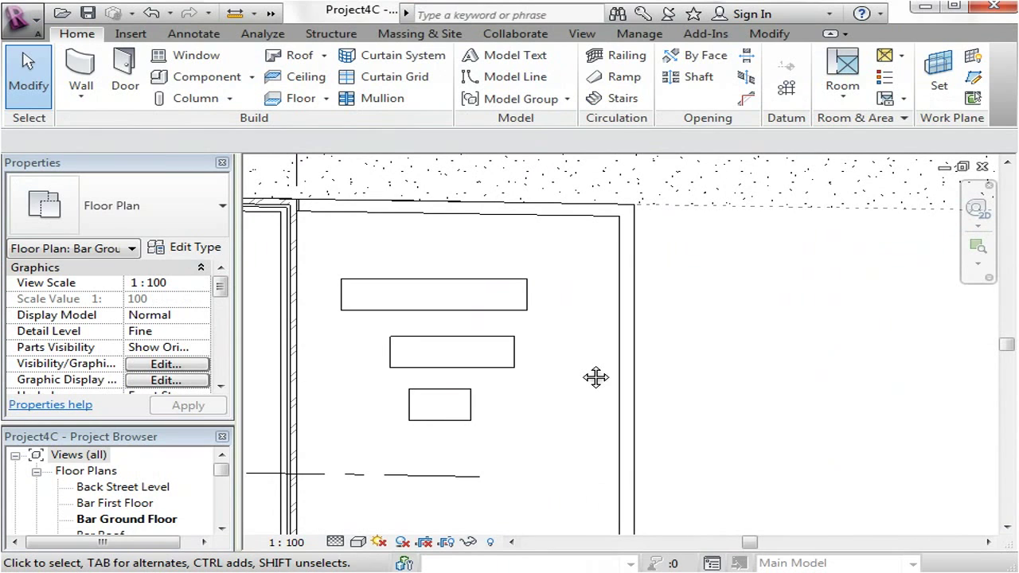
middle_click_drag(595, 377, 576, 387)
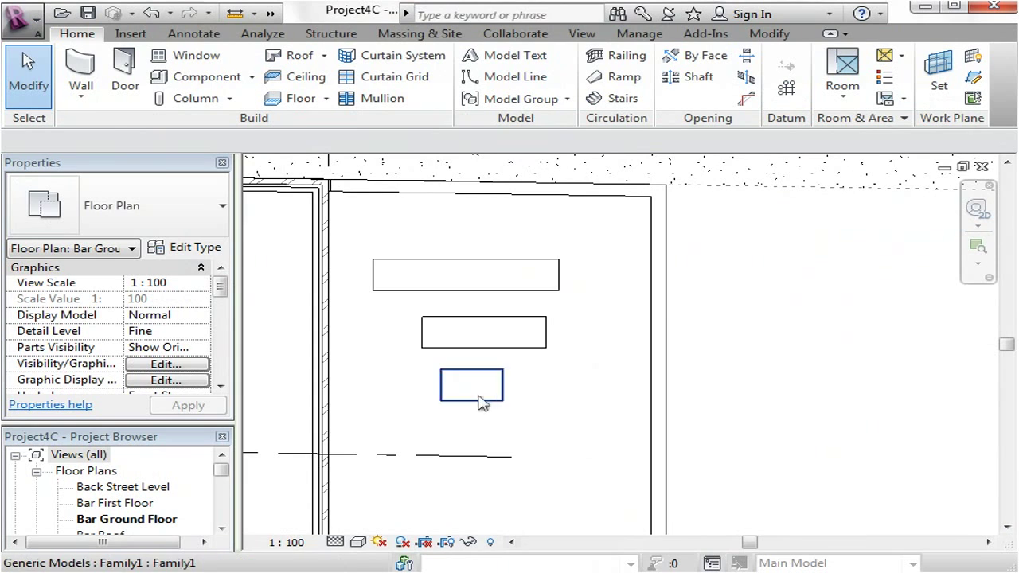
scroll(370, 335, "up", 1)
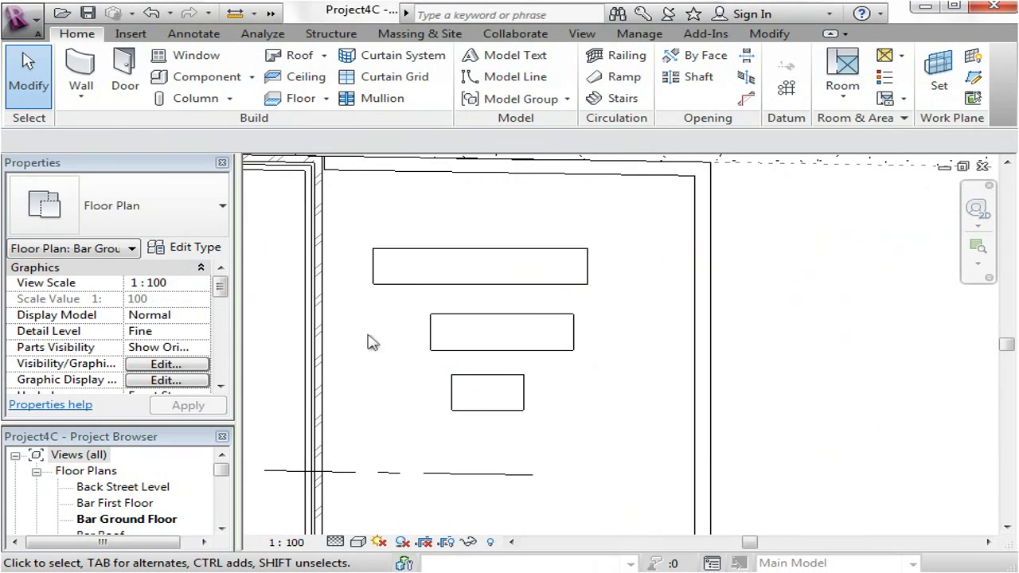
left_click(415, 287)
left_click(824, 90)
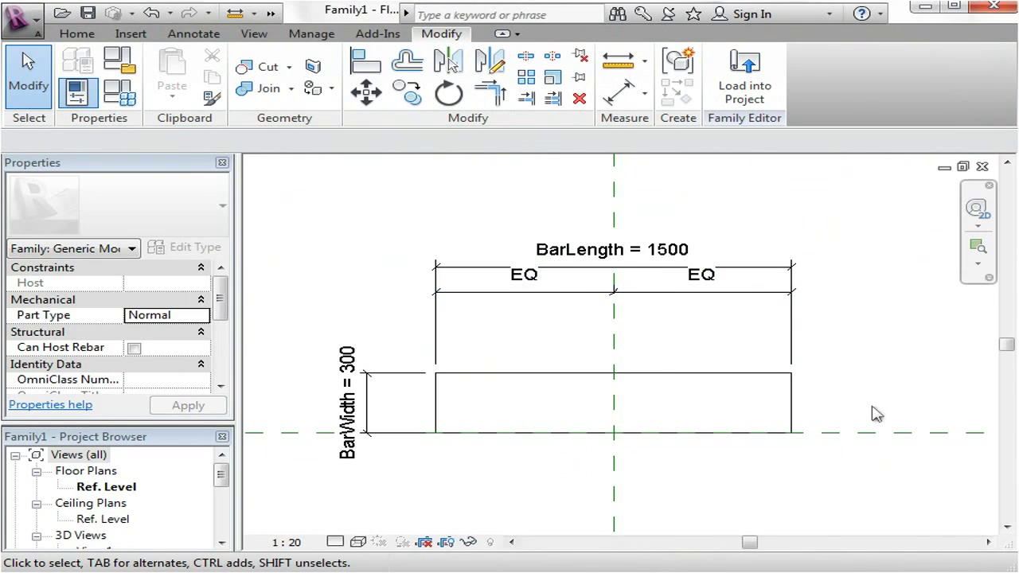
Save the edited family under the file name Bar as a family file in the Tutorials folder
scroll(876, 410, "up", 1)
middle_click_drag(871, 401, 910, 399)
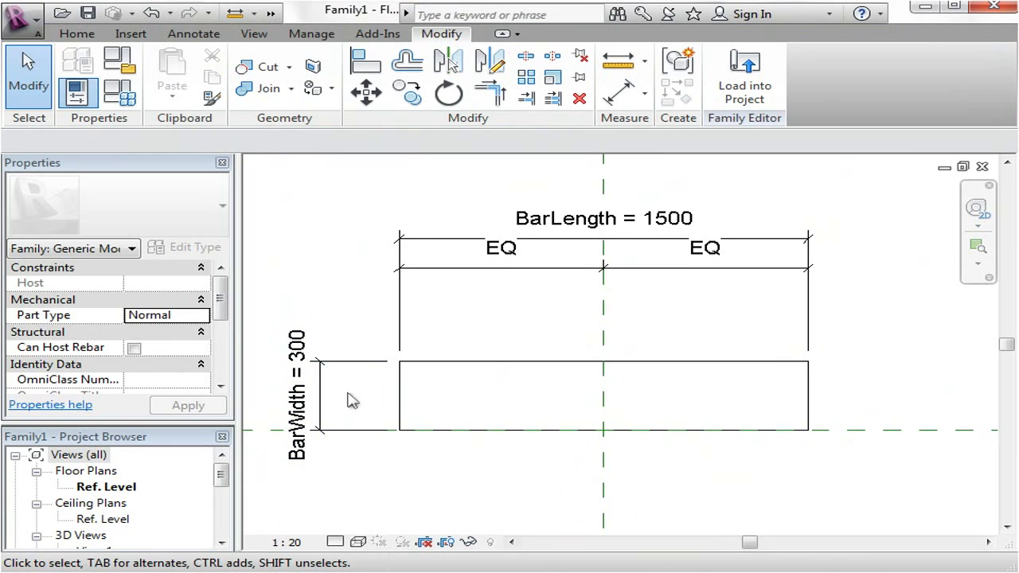
middle_click_drag(353, 403, 383, 405)
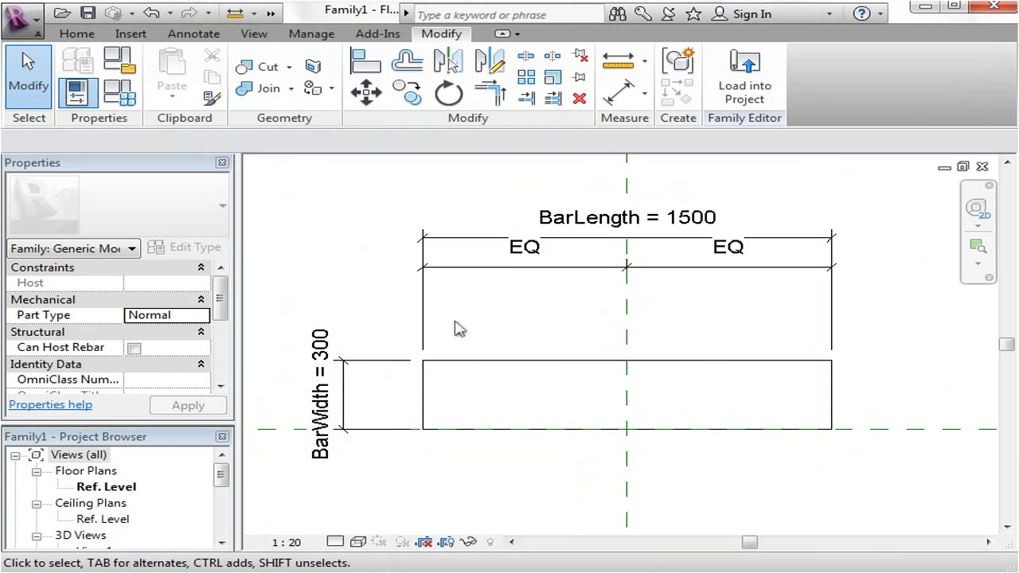
scroll(446, 329, "down", 2)
middle_click_drag(500, 332, 552, 462)
scroll(527, 478, "up", 1)
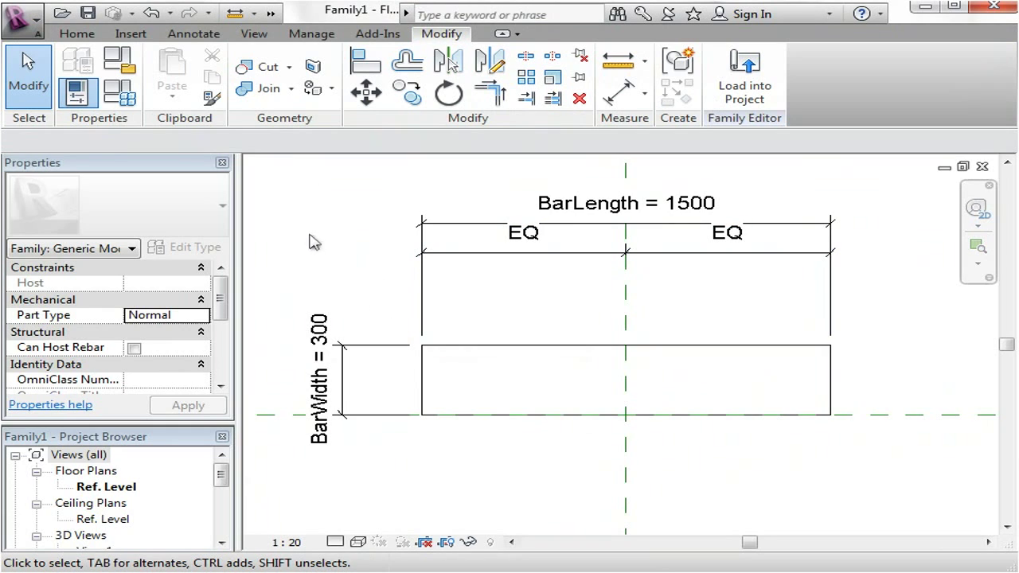
left_click(36, 29)
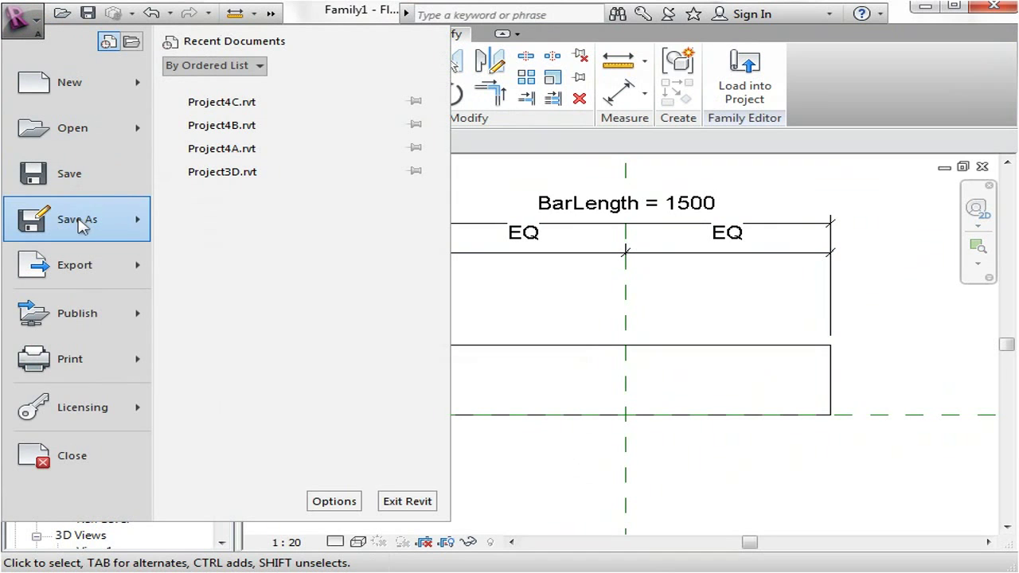
mouse_move(80, 221)
left_click(193, 166)
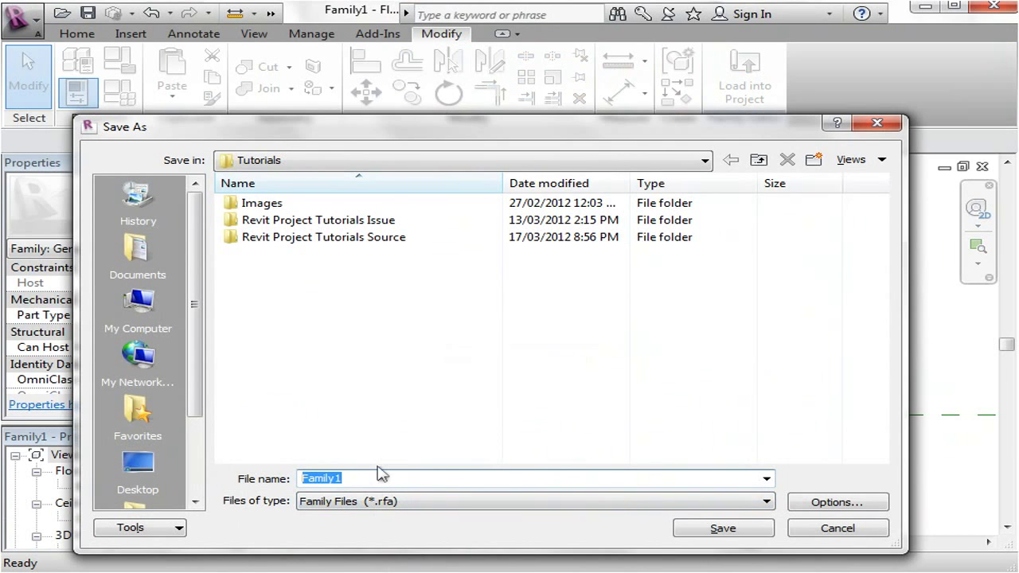
type("Bar")
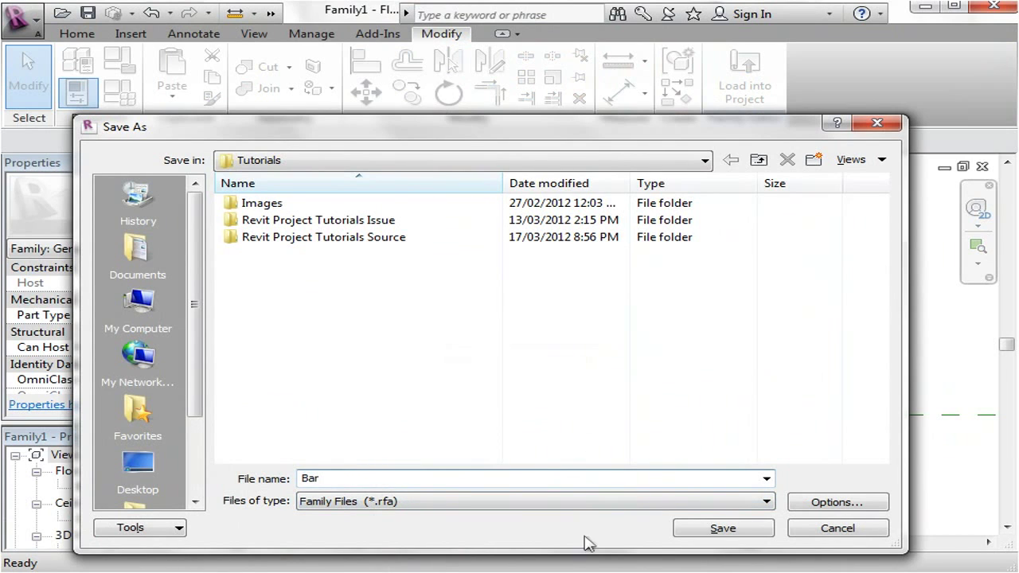
left_click(693, 527)
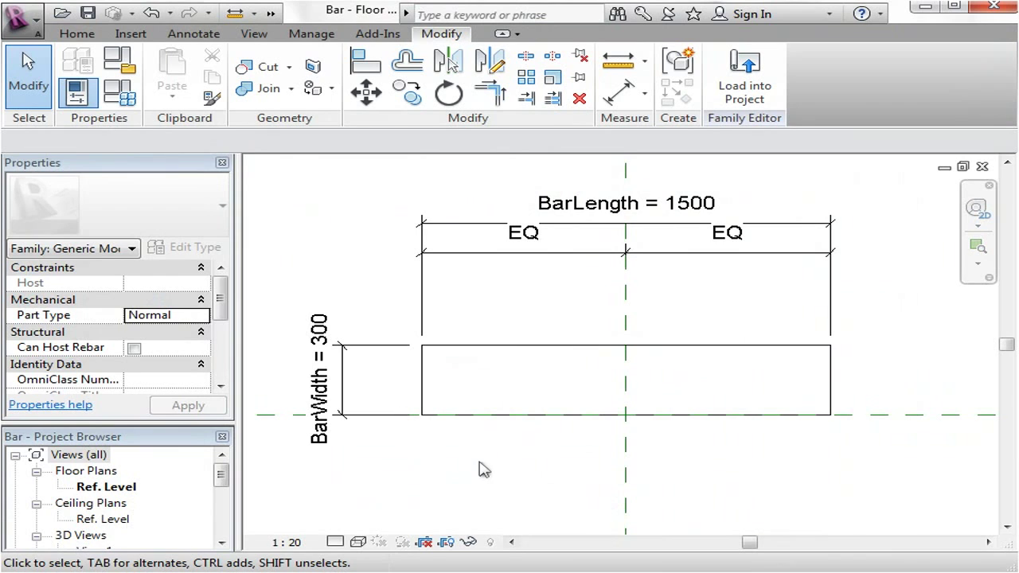
left_click(80, 34)
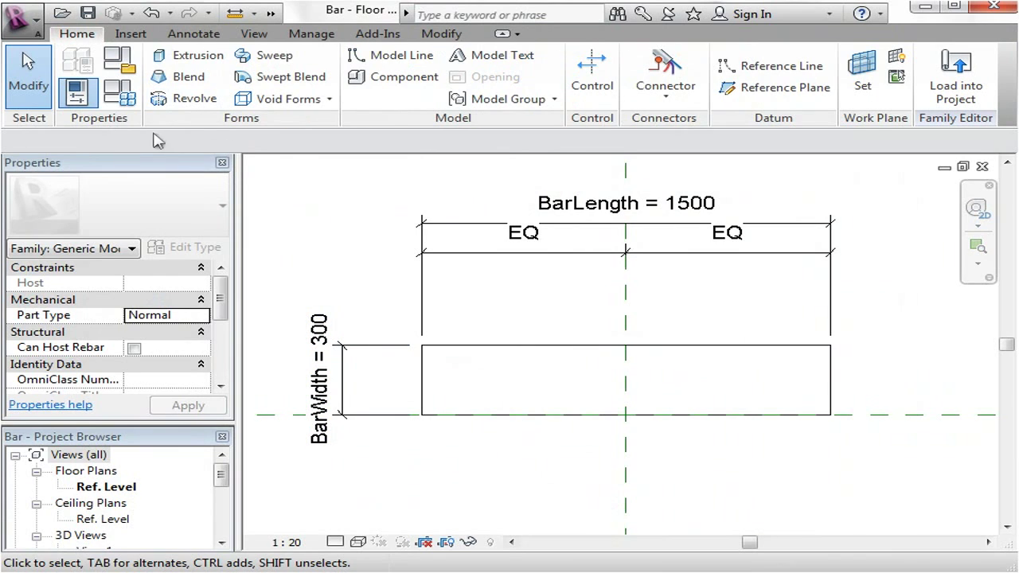